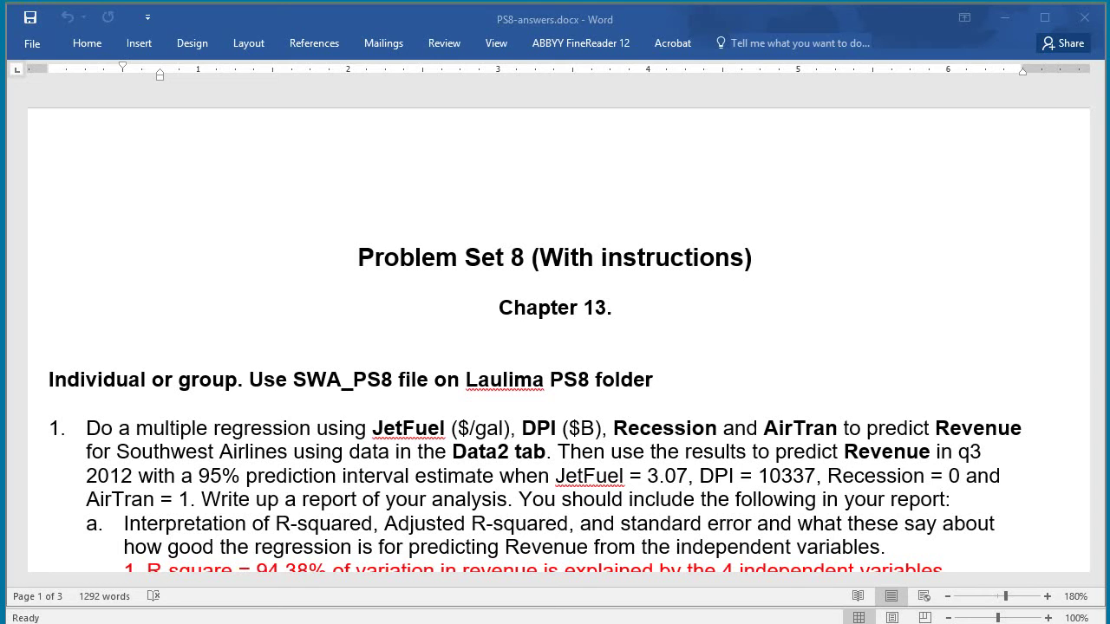
Go to question 2 in the problem set document and read part a about the PS7 revenue prediction.
{"action": "left_click", "coordinate": [916, 360]}
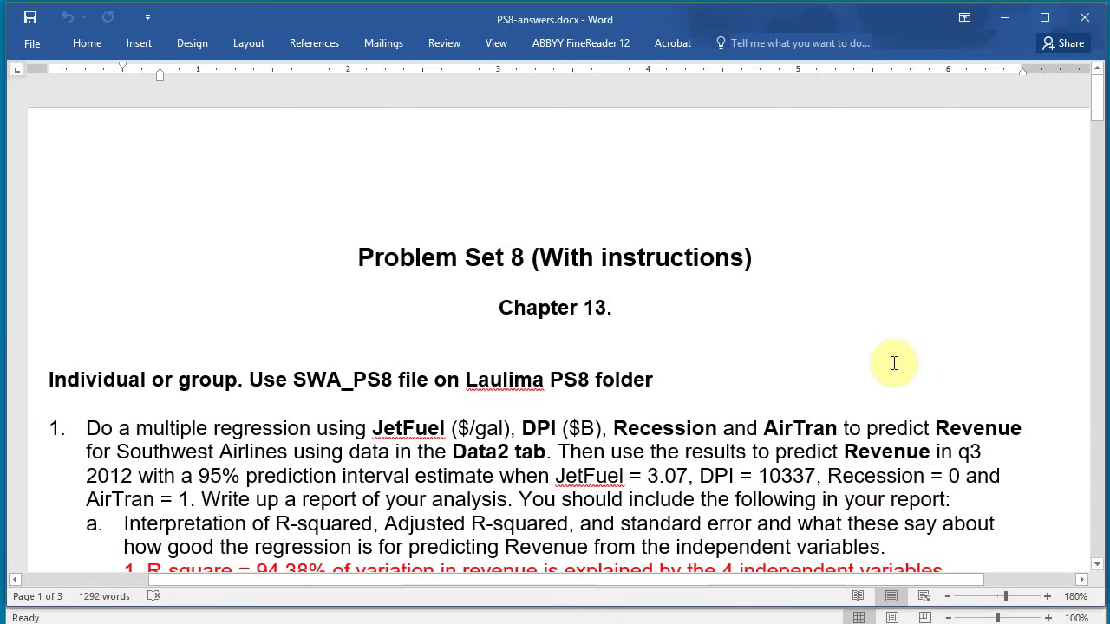
{"action": "left_click_drag", "start_coordinate": [1097, 117], "coordinate": [1100, 267]}
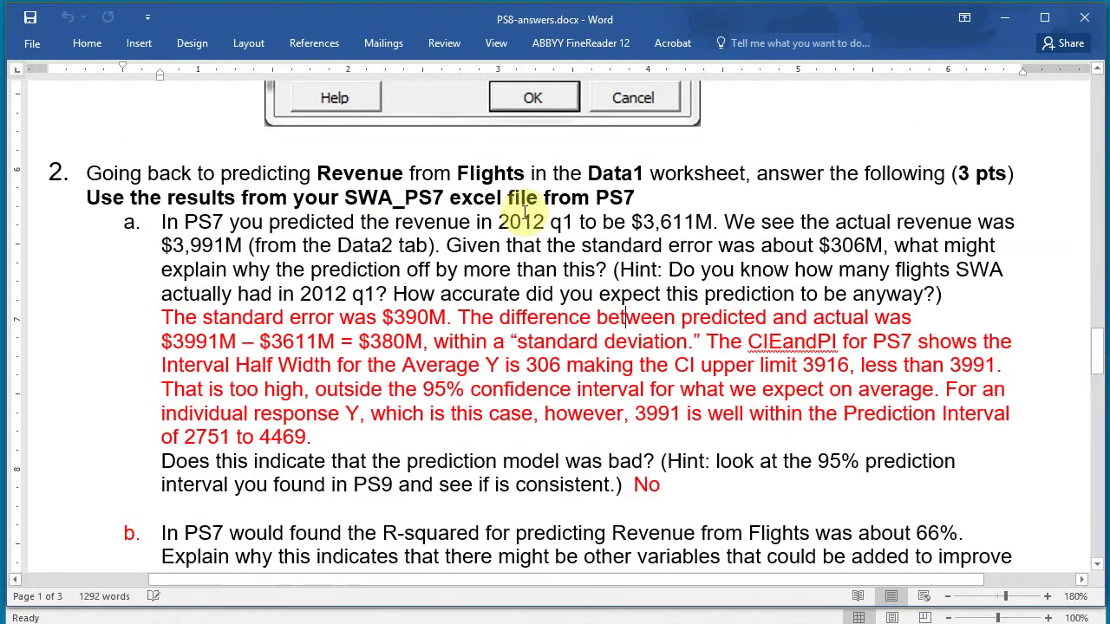
{"action": "left_click", "coordinate": [495, 171]}
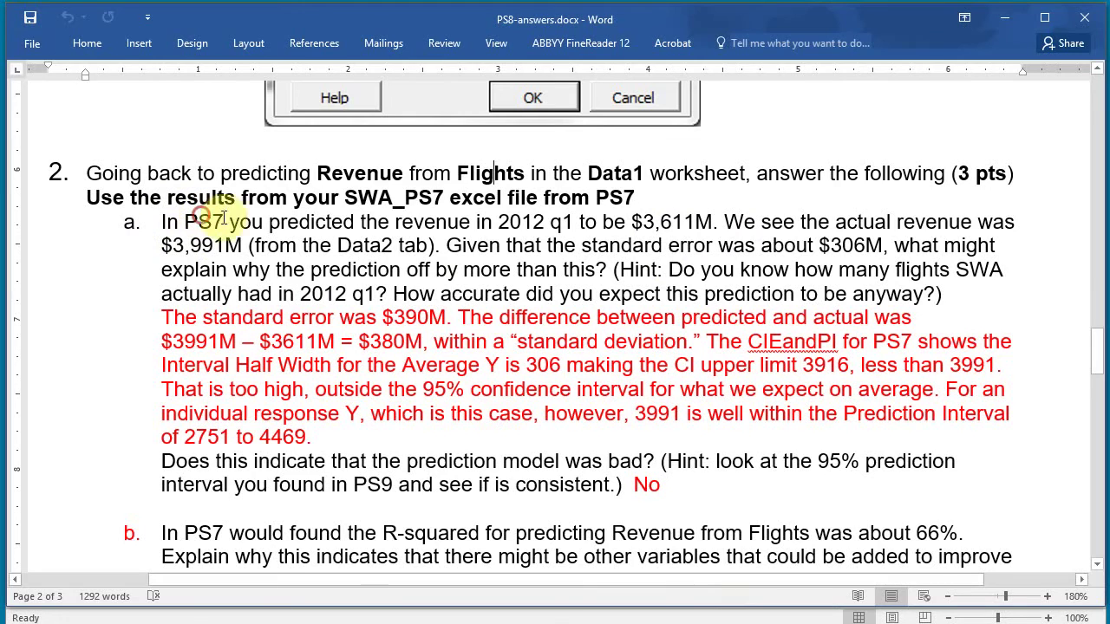
{"action": "left_click_drag", "start_coordinate": [214, 222], "coordinate": [200, 222]}
Switch to the SWA_PS7-done workbook in Excel and check the X Value and Predicted Y on the CIEandPI sheet.
{"action": "key", "text": "alt+Tab"}
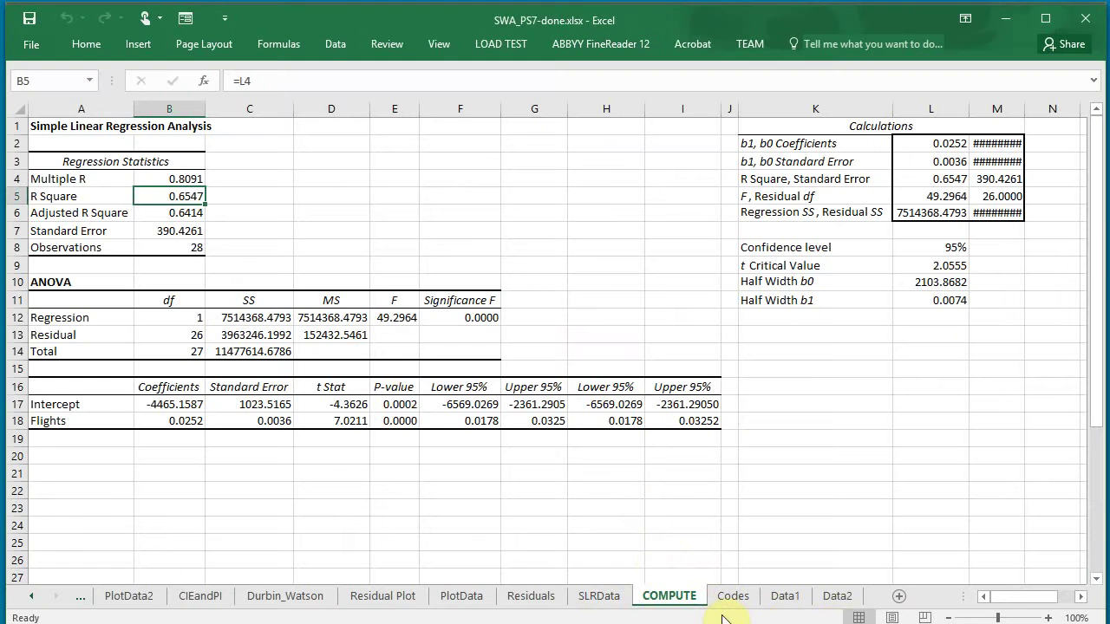
{"action": "left_click", "coordinate": [404, 212]}
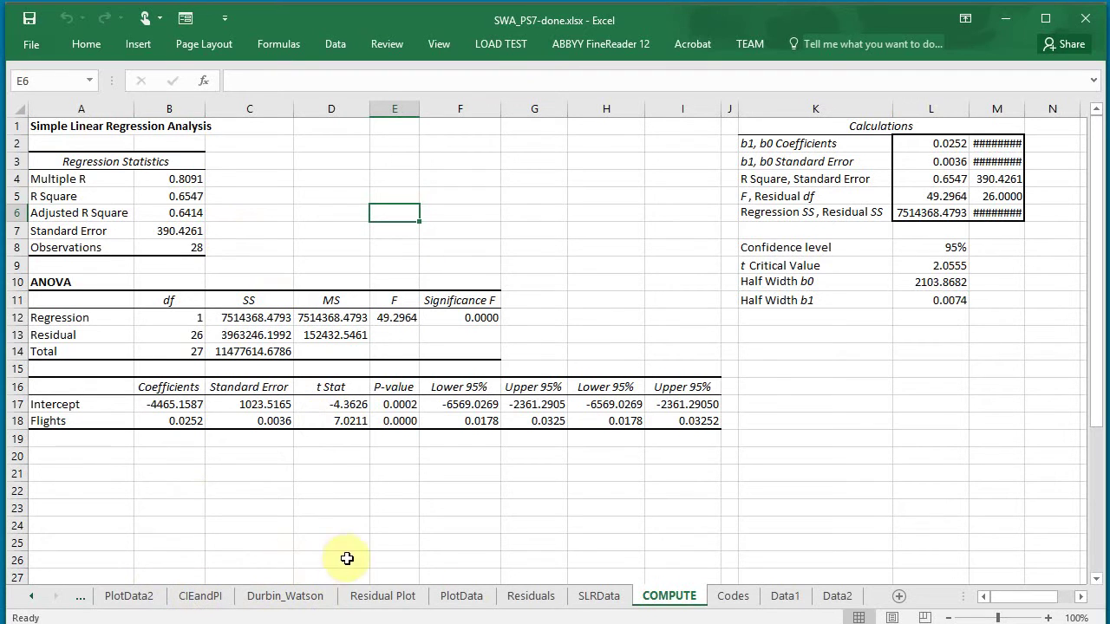
{"action": "left_click", "coordinate": [206, 607]}
{"action": "left_click", "coordinate": [396, 322]}
{"action": "scroll", "coordinate": [399, 317], "scroll_direction": "up", "scroll_amount": 3}
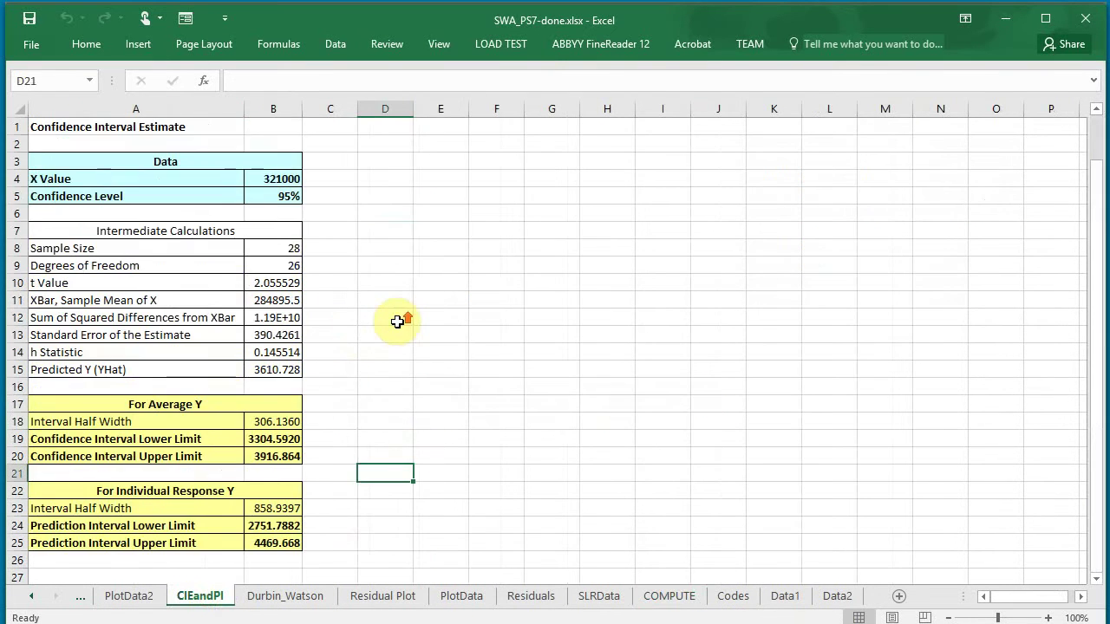
{"action": "left_click", "coordinate": [281, 179]}
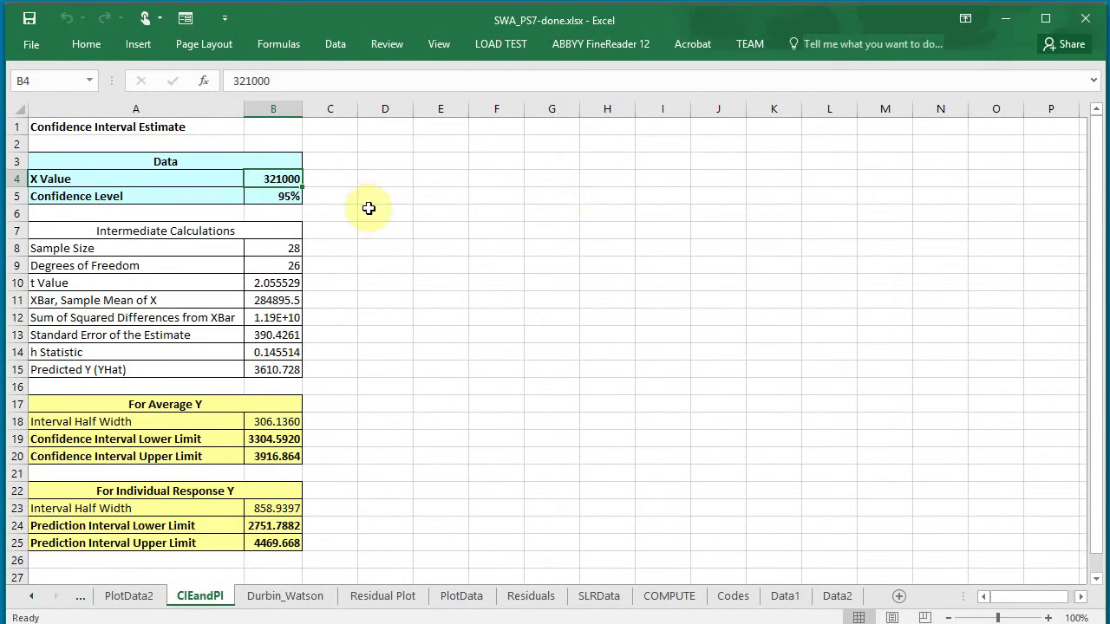
{"action": "scroll", "coordinate": [412, 321], "scroll_direction": "down", "scroll_amount": 1}
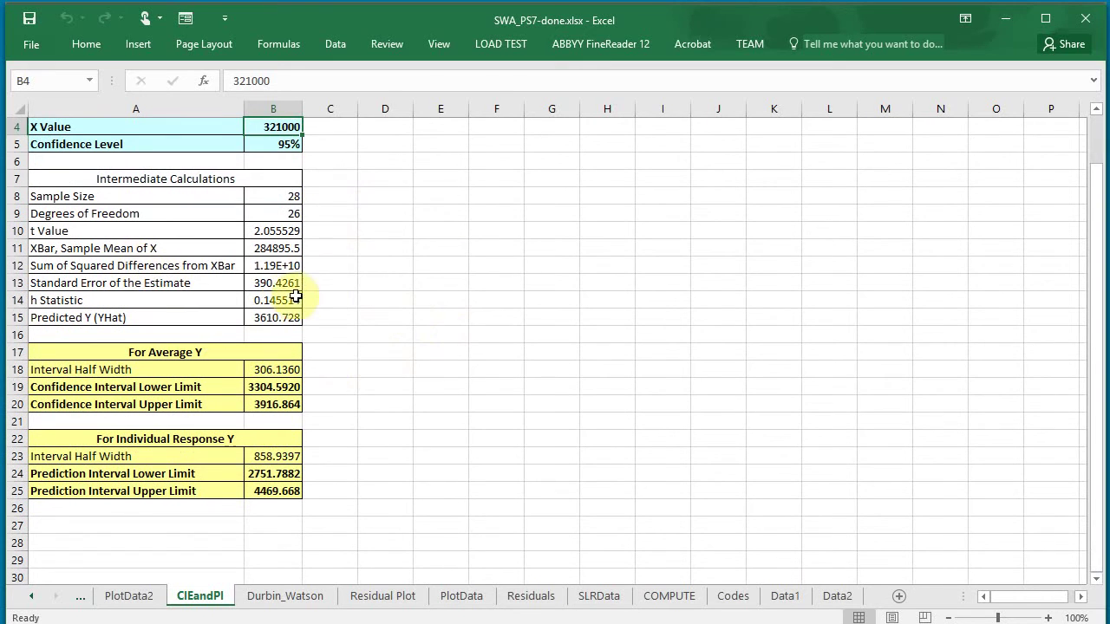
{"action": "left_click", "coordinate": [272, 318]}
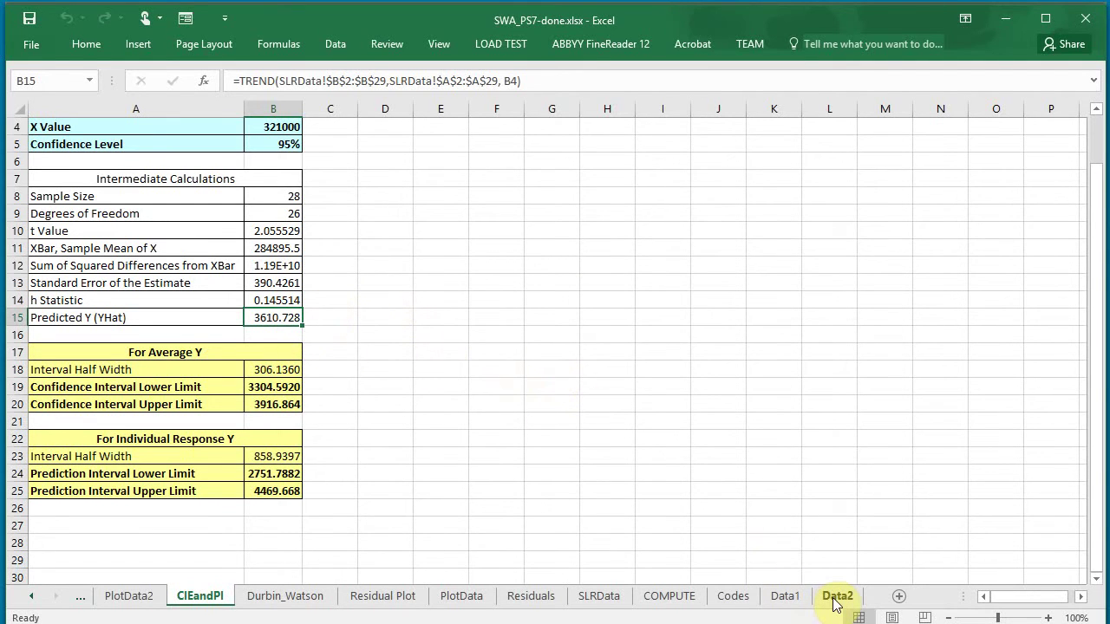
Check the flights and predicted revenue in the 2012 q1 row of the Data1 sheet.
{"action": "left_click", "coordinate": [785, 596]}
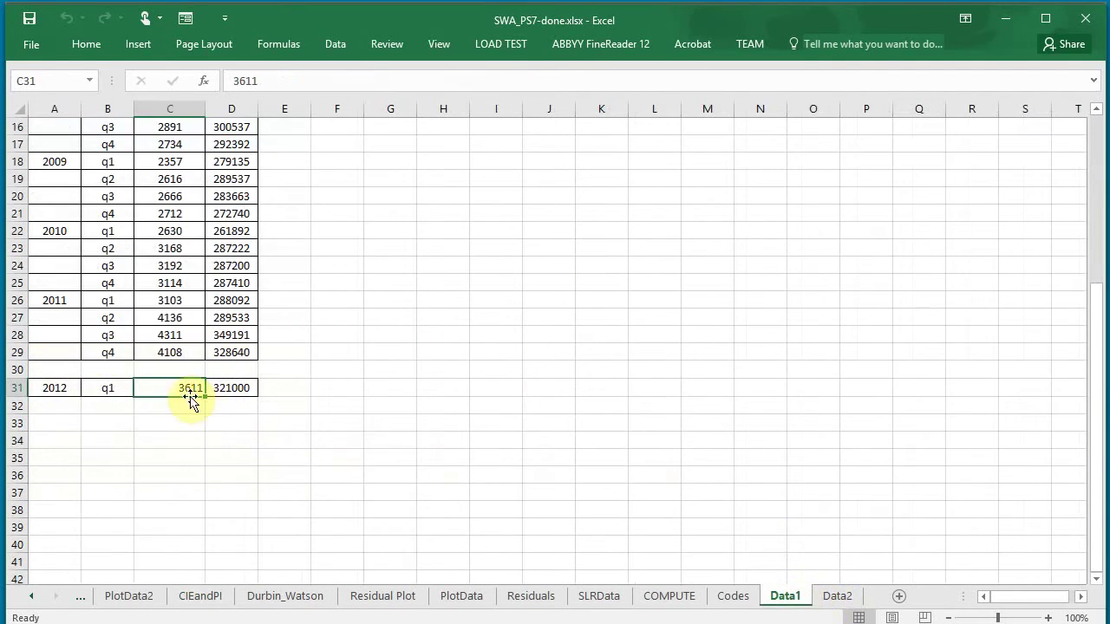
{"action": "left_click", "coordinate": [237, 387]}
{"action": "scroll", "coordinate": [242, 384], "scroll_direction": "up", "scroll_amount": 5}
{"action": "scroll", "coordinate": [243, 384], "scroll_direction": "down", "scroll_amount": 5}
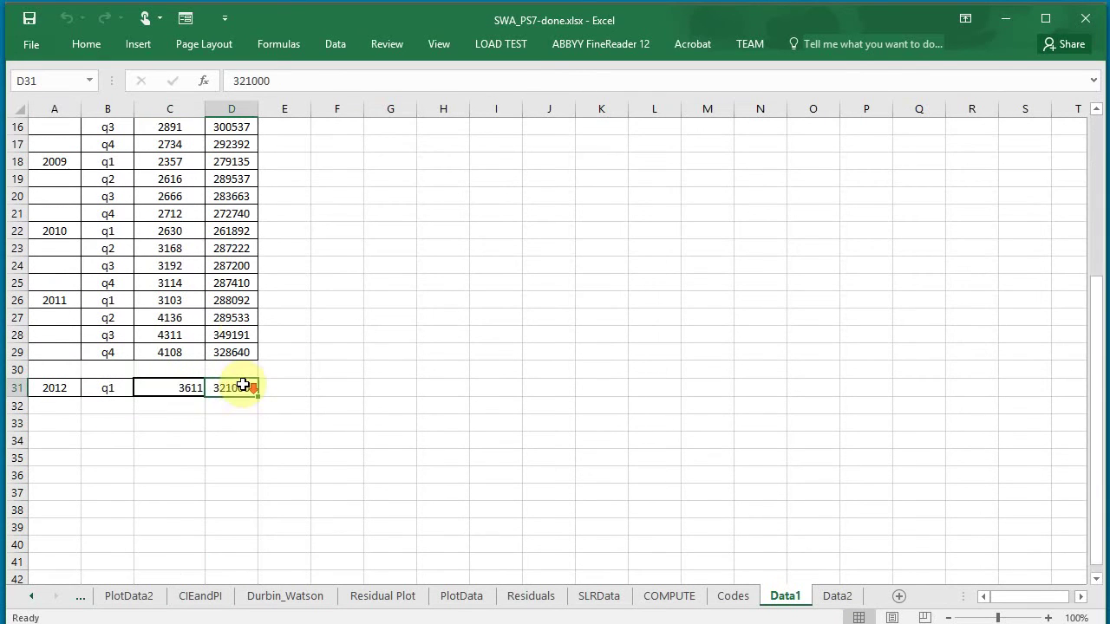
{"action": "left_click", "coordinate": [169, 388]}
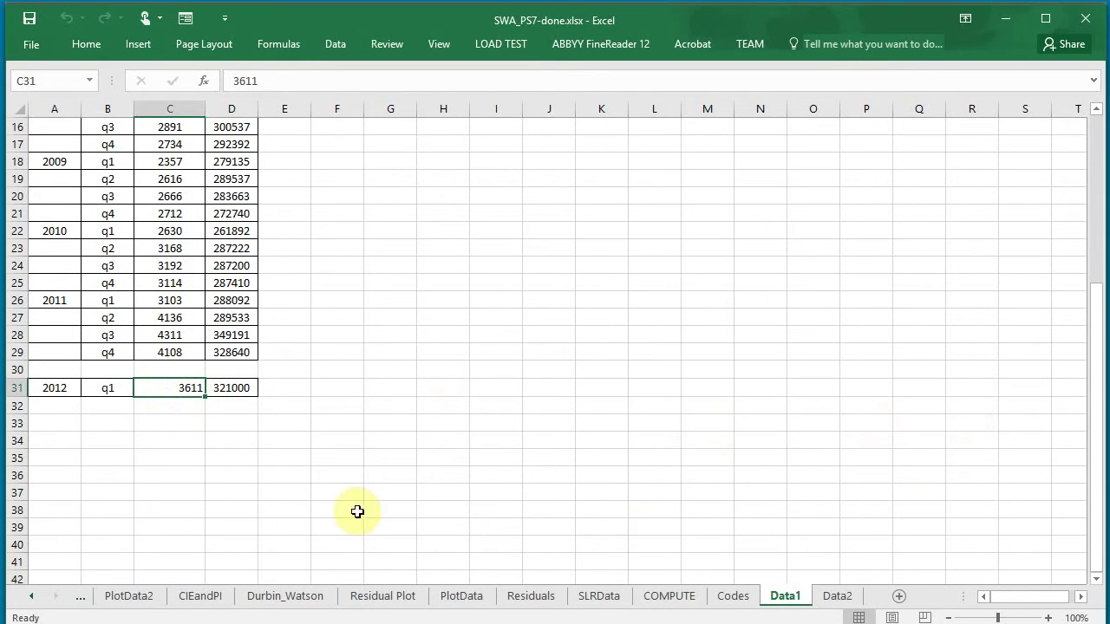
Compare the 2012 q1 actual revenue and the difference formula in I30 on Data2 with the predicted revenue on Data1.
{"action": "left_click", "coordinate": [838, 597]}
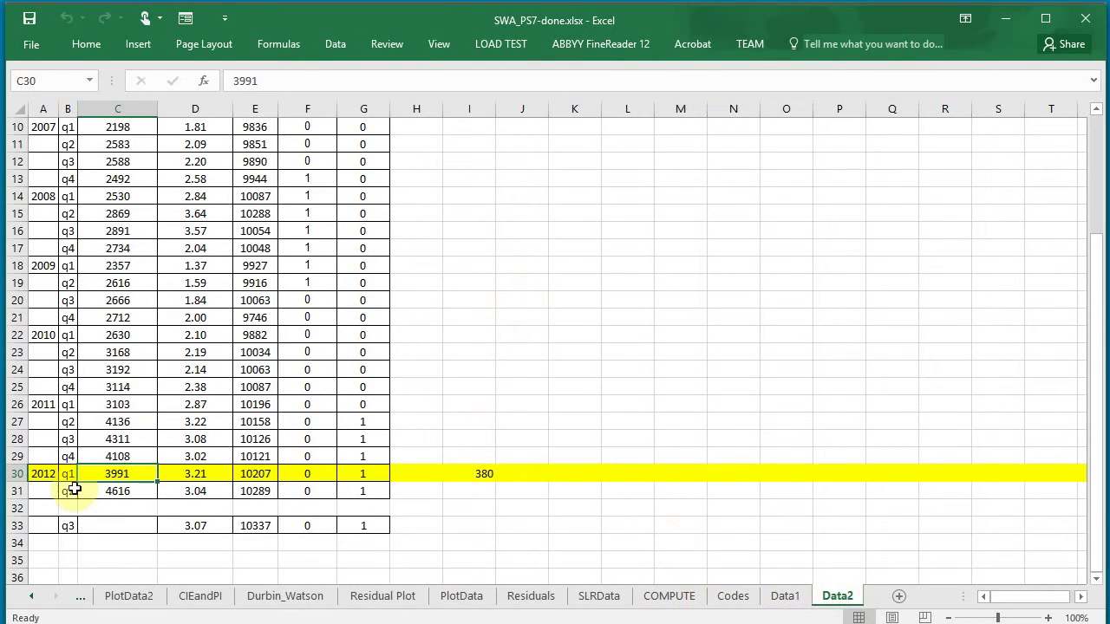
{"action": "left_click", "coordinate": [36, 476]}
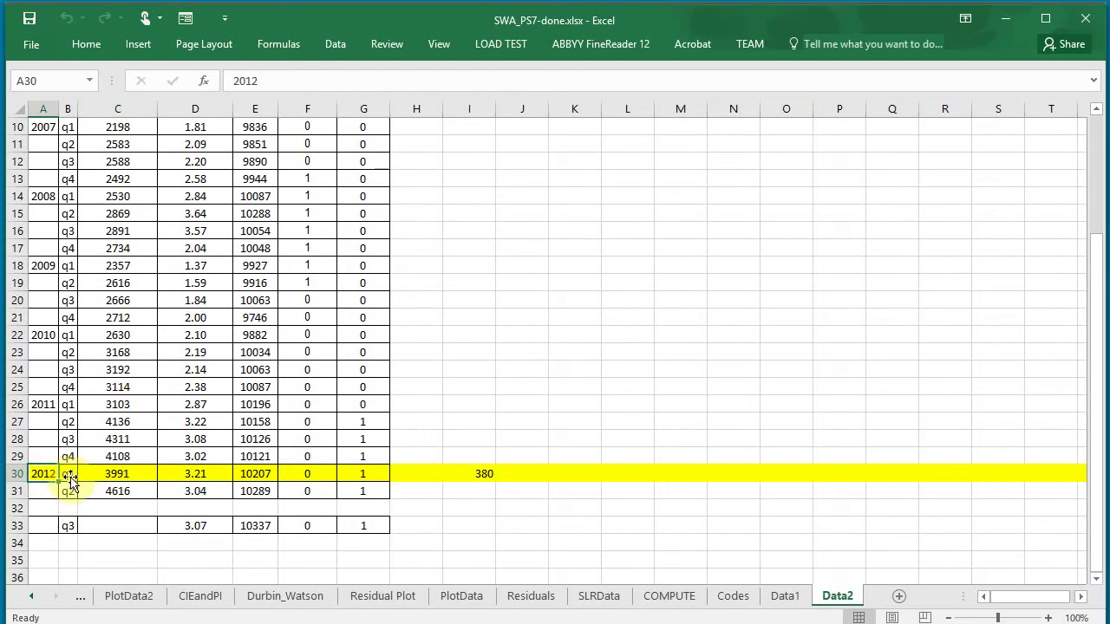
{"action": "left_click", "coordinate": [117, 475]}
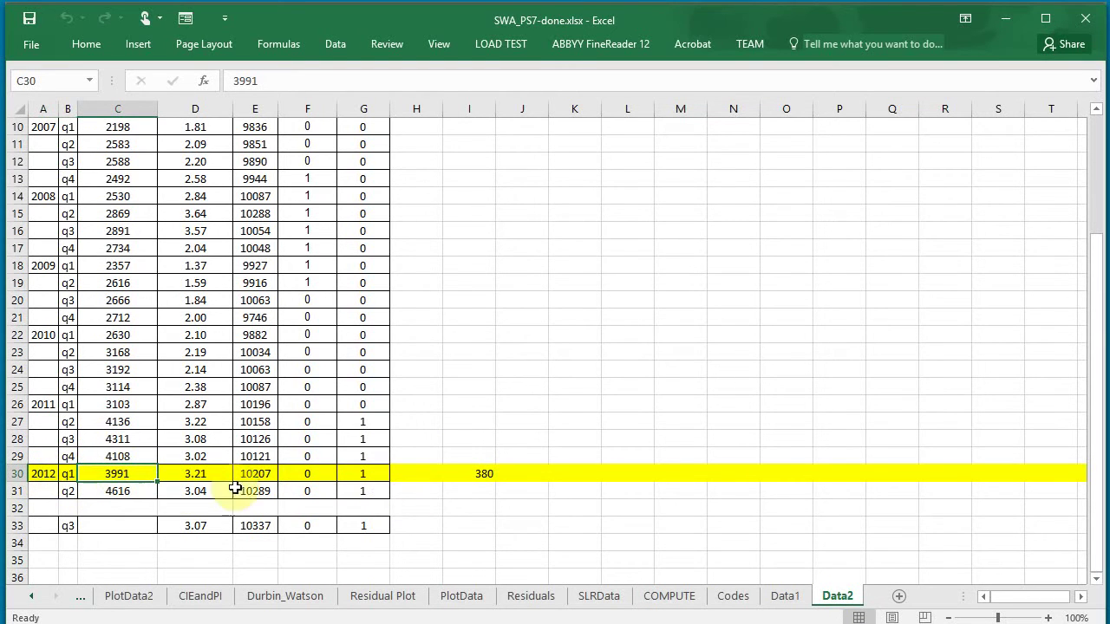
{"action": "left_click", "coordinate": [130, 476]}
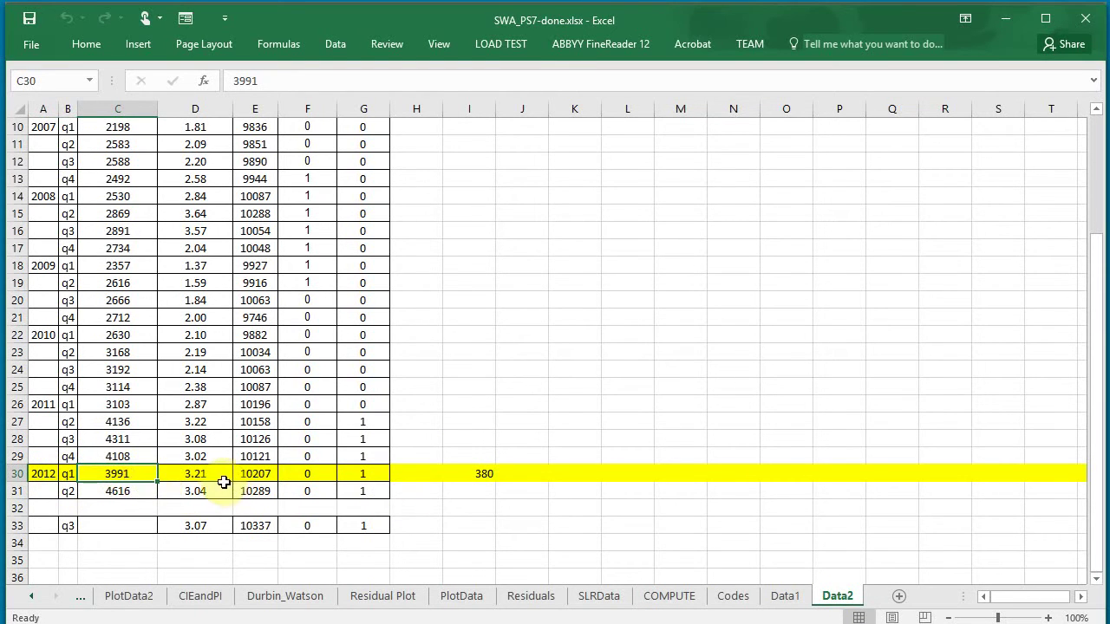
{"action": "left_click", "coordinate": [482, 474]}
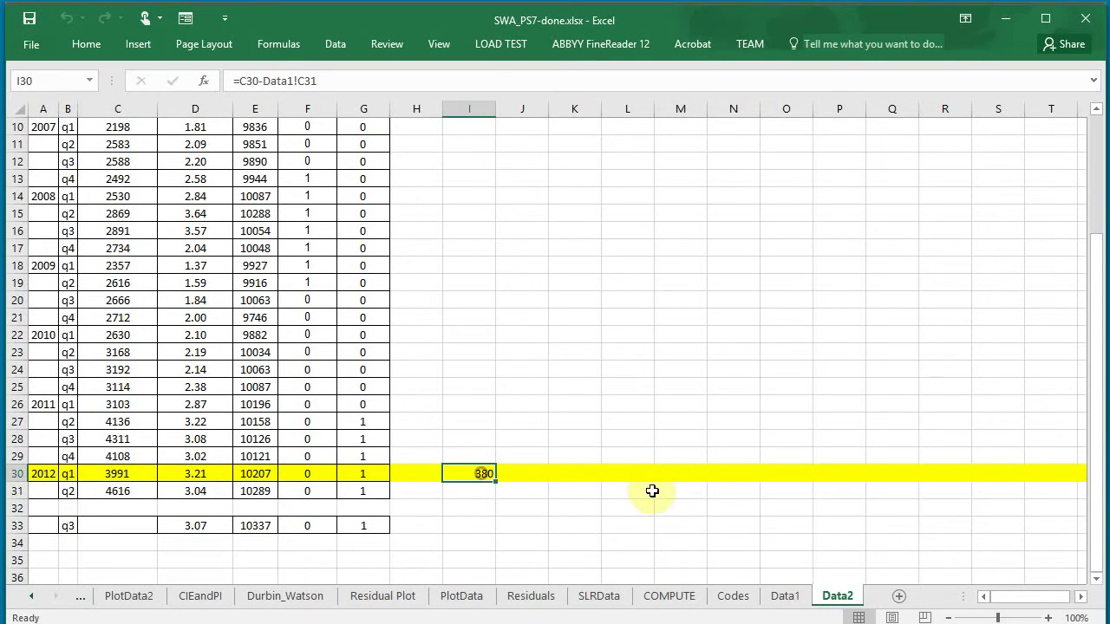
{"action": "left_click", "coordinate": [785, 596]}
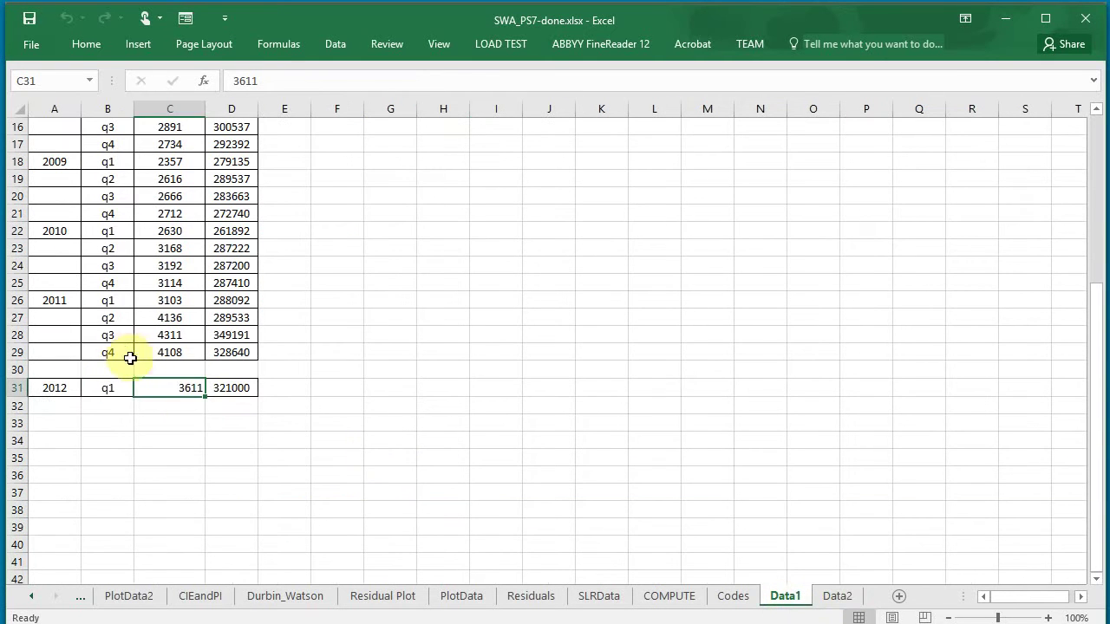
{"action": "left_click", "coordinate": [184, 390]}
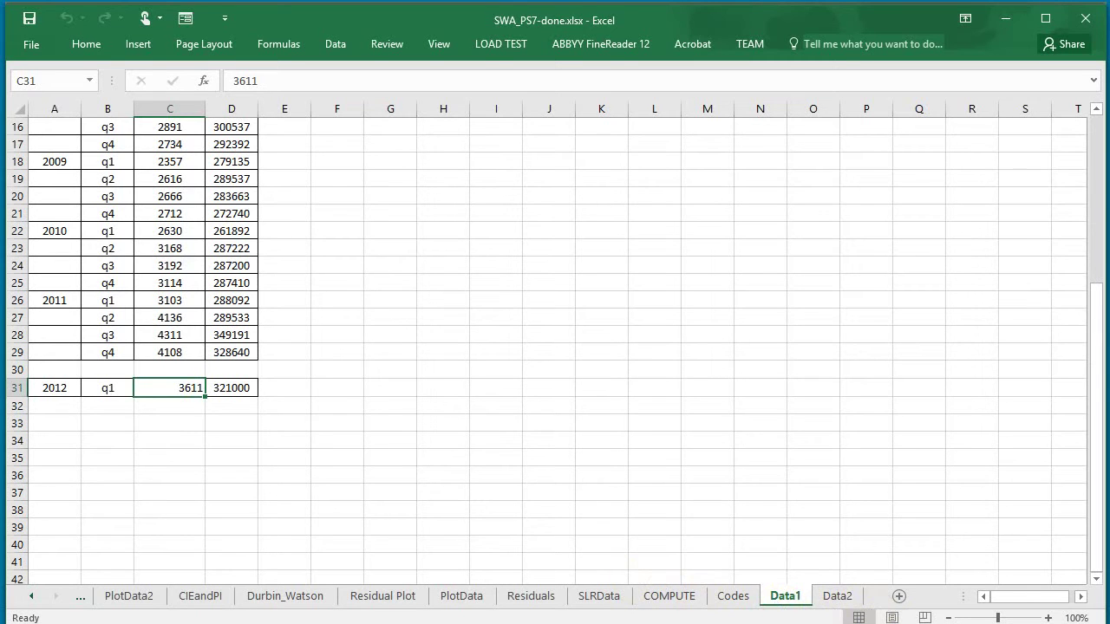
Switch to the PS8-answers document in Word and find the standard error stated in the answer to part a.
{"action": "key", "text": "alt+Tab"}
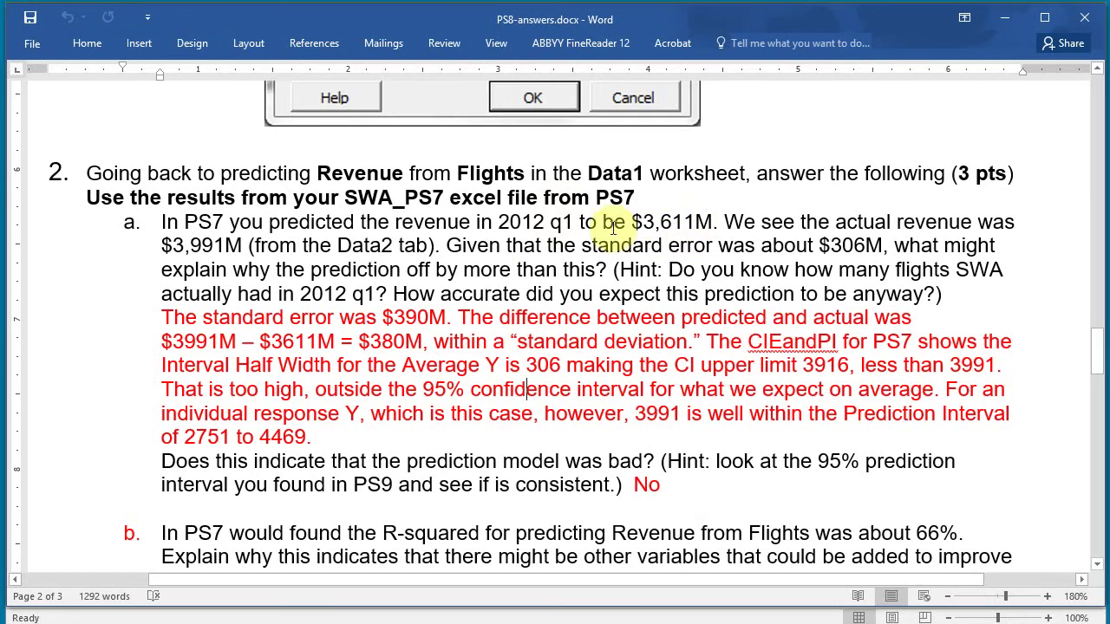
{"action": "double_click", "coordinate": [407, 315]}
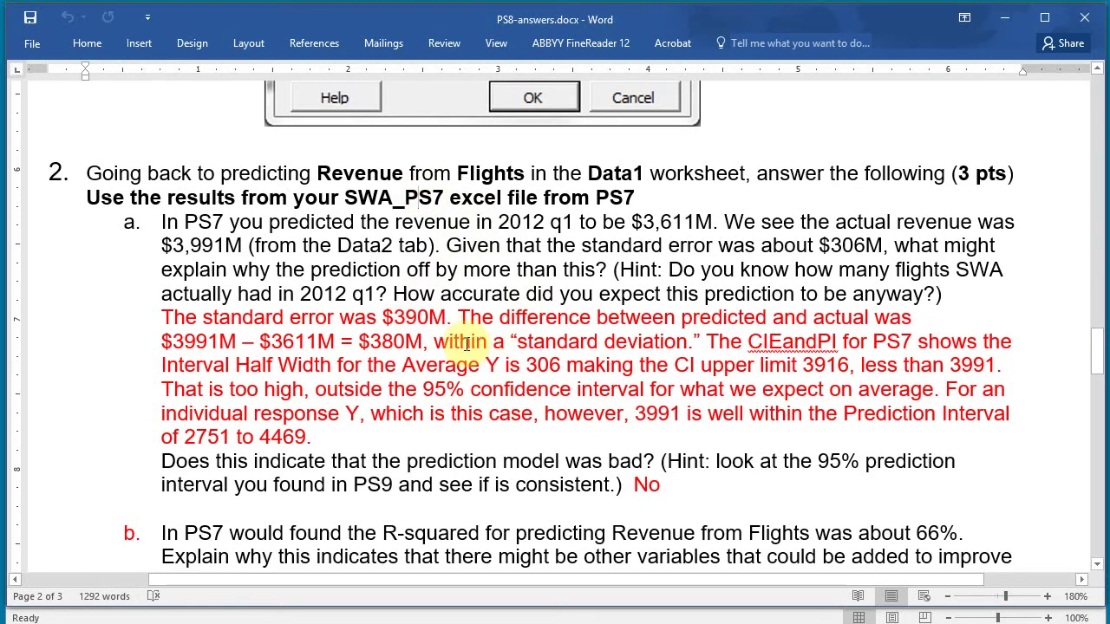
{"action": "left_click", "coordinate": [395, 315]}
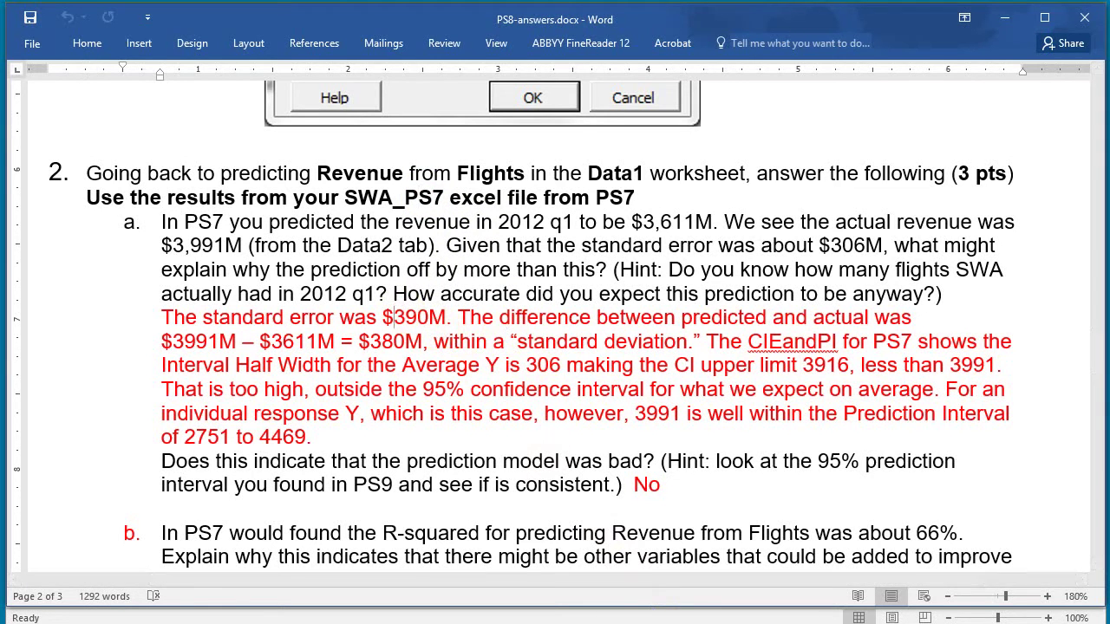
Switch back to the Excel workbook and check the regression's Standard Error on the COMPUTE sheet.
{"action": "left_click", "coordinate": [379, 620]}
{"action": "left_click", "coordinate": [646, 599]}
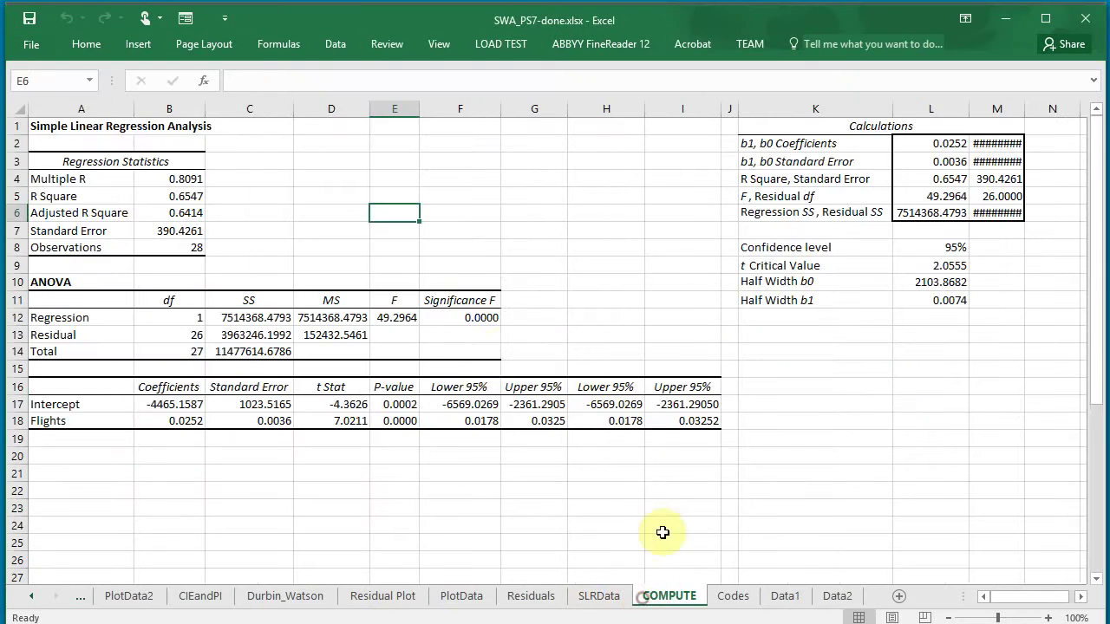
{"action": "left_click", "coordinate": [178, 231]}
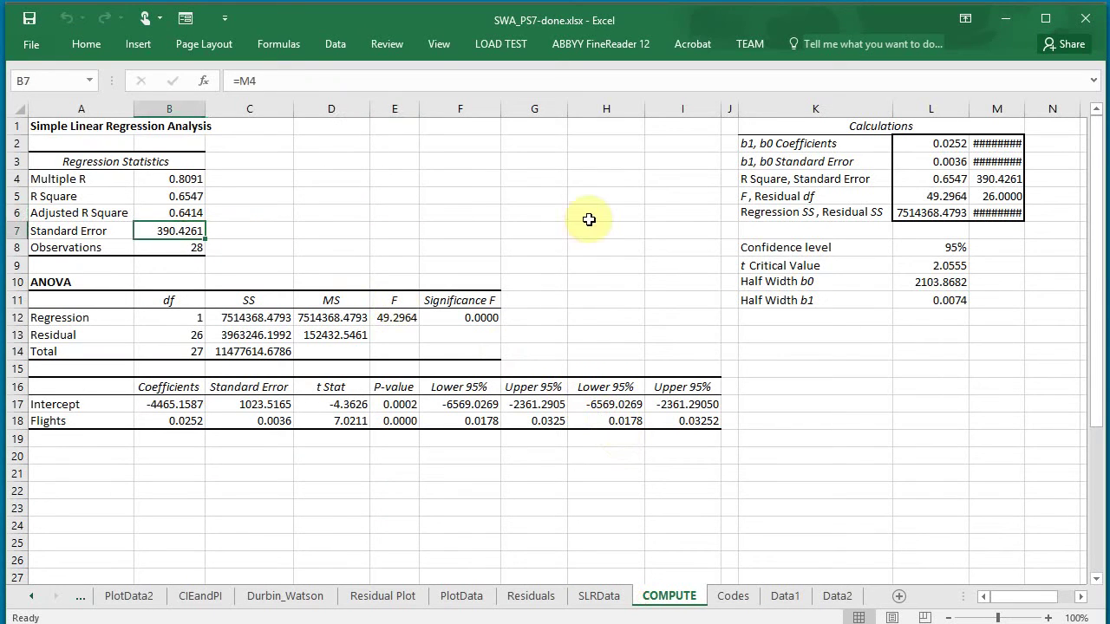
Check the difference between actual and predicted 2012 q1 revenue in cell I30 of the Data2 sheet.
{"action": "left_click", "coordinate": [787, 597]}
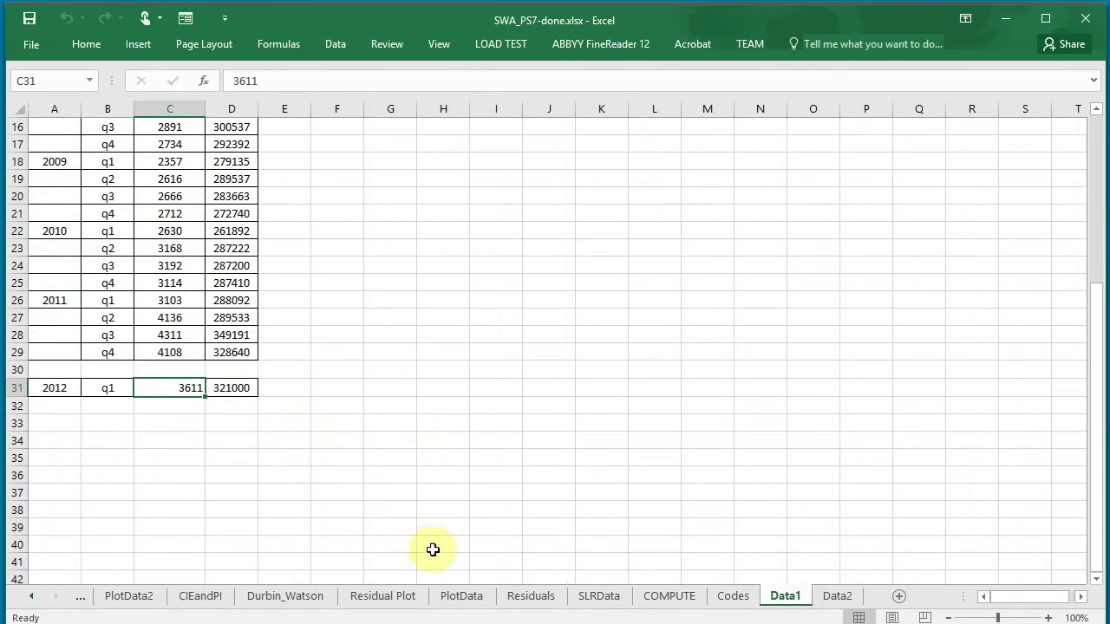
{"action": "left_click", "coordinate": [828, 598]}
{"action": "left_click", "coordinate": [459, 471]}
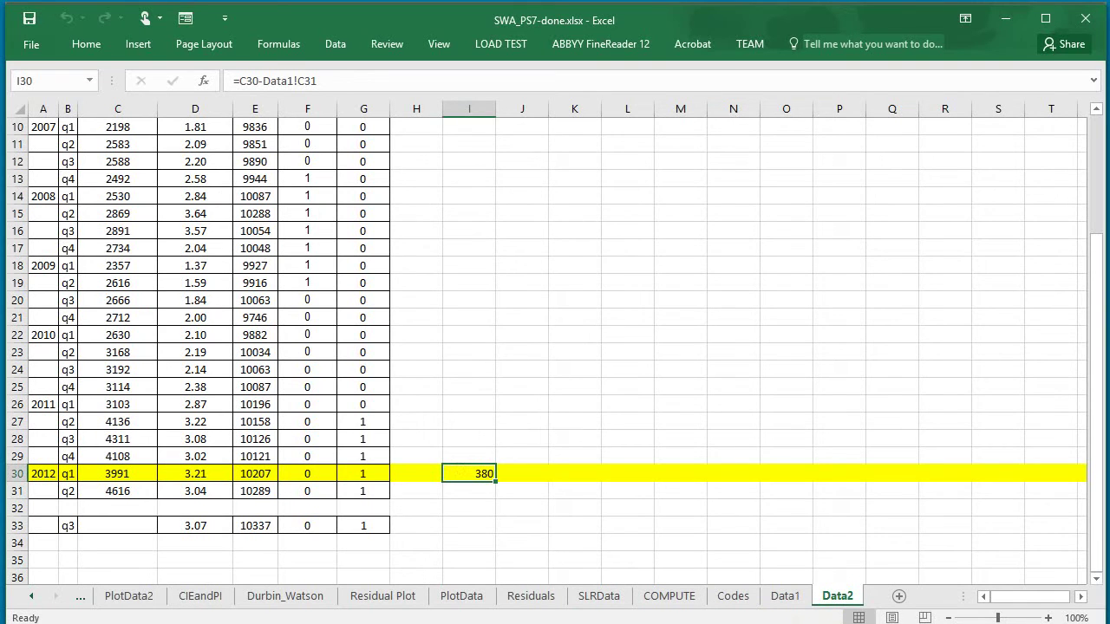
Return to the Word answer for part a and read its explanation of the standard deviation, CIEandPI results and confidence interval.
{"action": "right_click", "coordinate": [446, 623]}
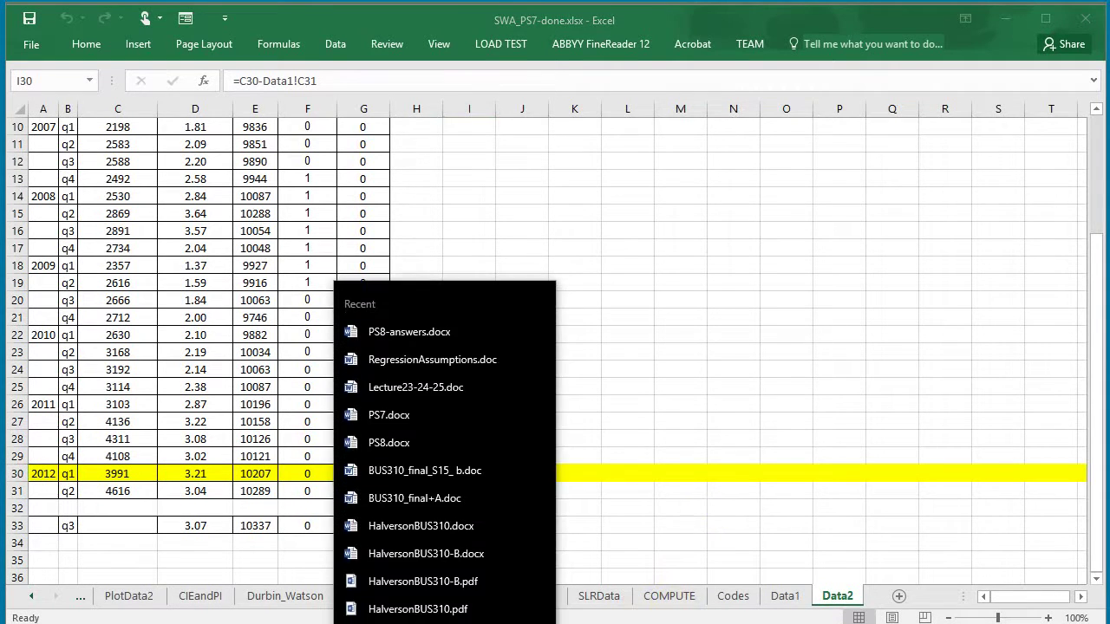
{"action": "left_click", "coordinate": [395, 320]}
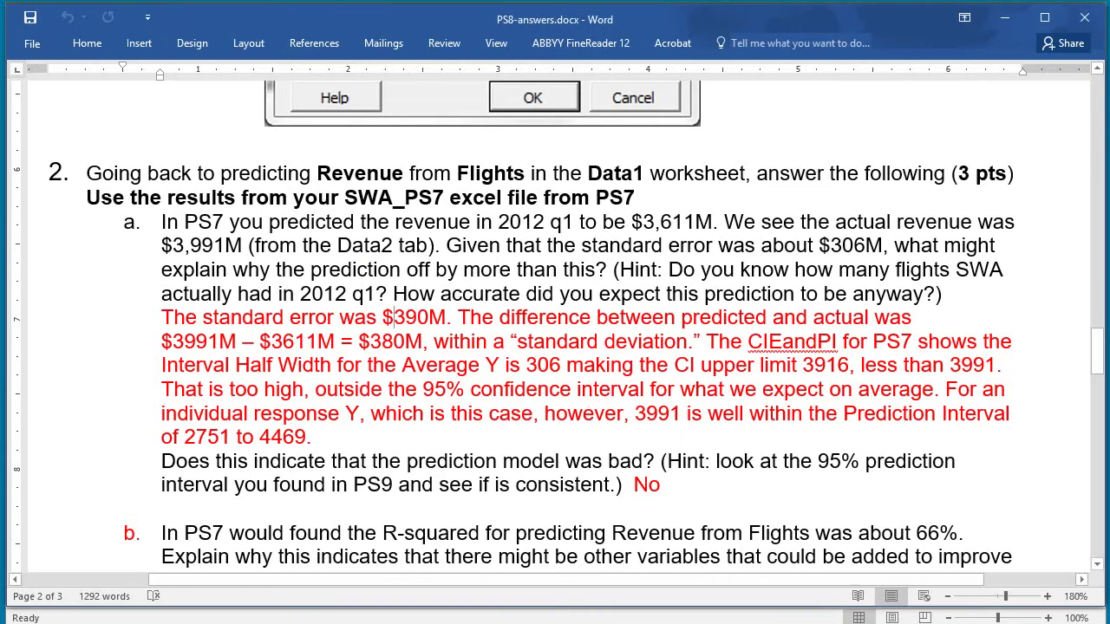
{"action": "left_click", "coordinate": [703, 342]}
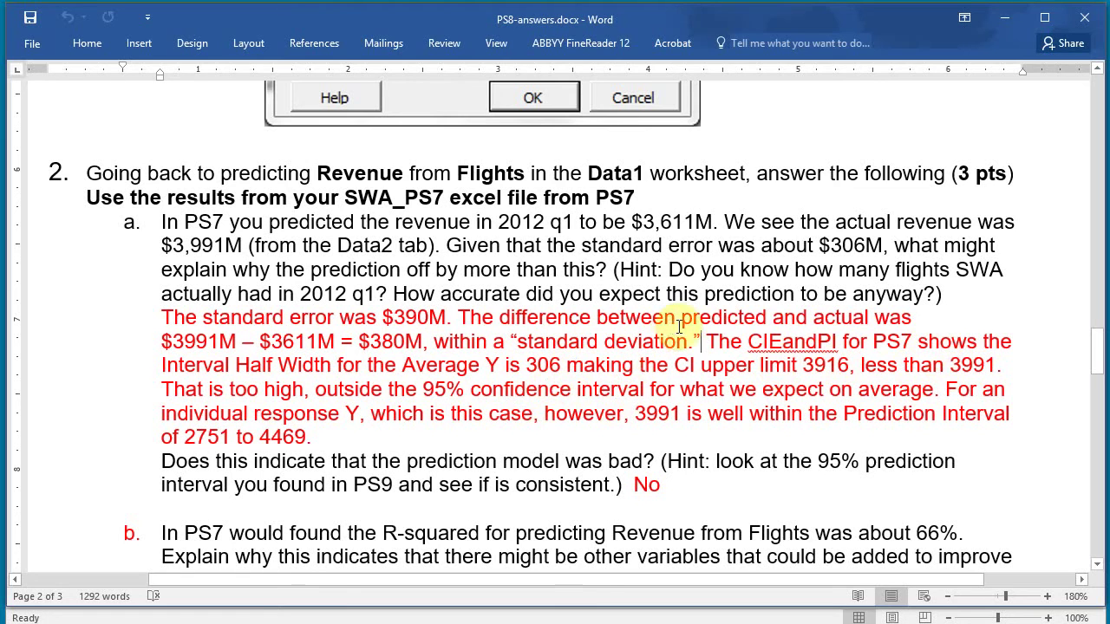
{"action": "left_click", "coordinate": [772, 341]}
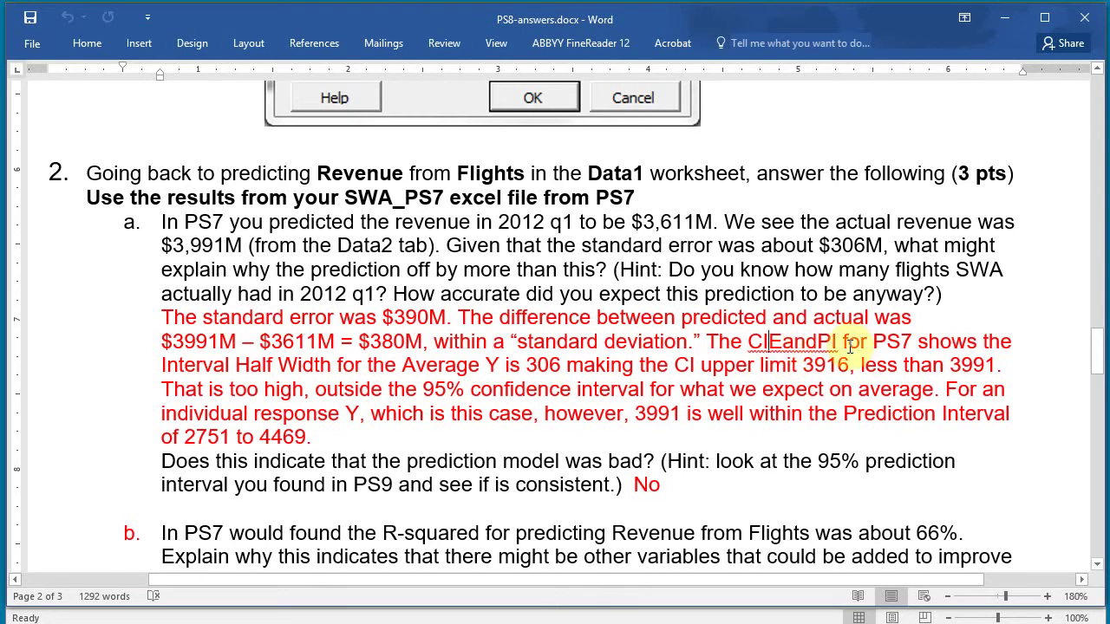
{"action": "left_click_drag", "start_coordinate": [765, 390], "coordinate": [312, 436]}
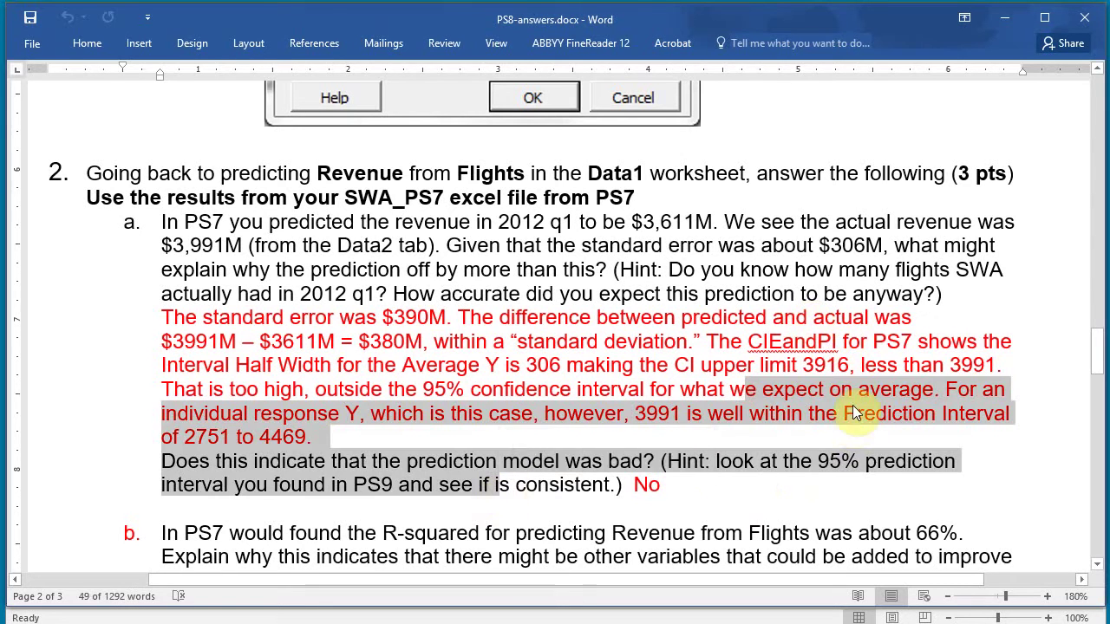
{"action": "left_click", "coordinate": [871, 390]}
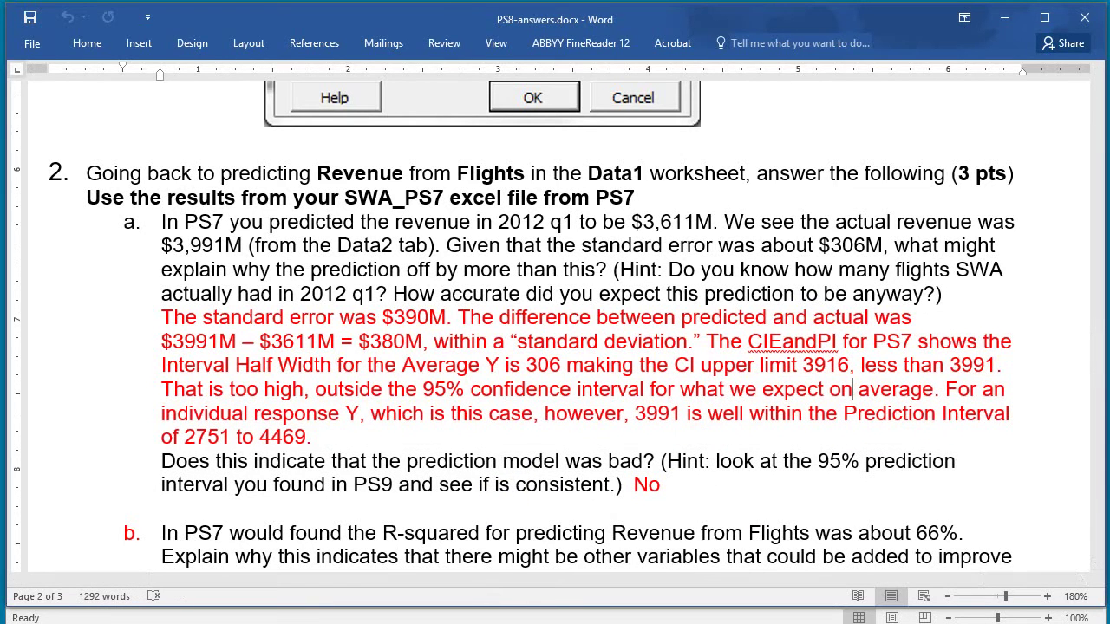
Switch to the Excel workbook and examine the confidence interval limits for Average Y on the CIEandPI sheet.
{"action": "key", "text": "alt+Tab"}
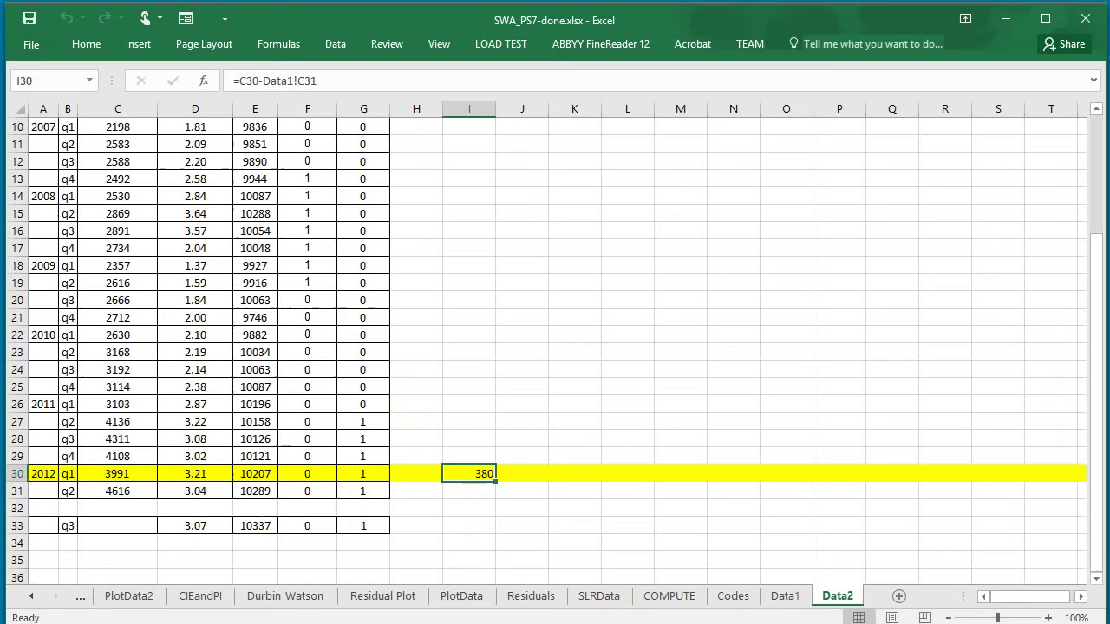
{"action": "left_click", "coordinate": [196, 595]}
{"action": "scroll", "coordinate": [471, 408], "scroll_direction": "up", "scroll_amount": 1}
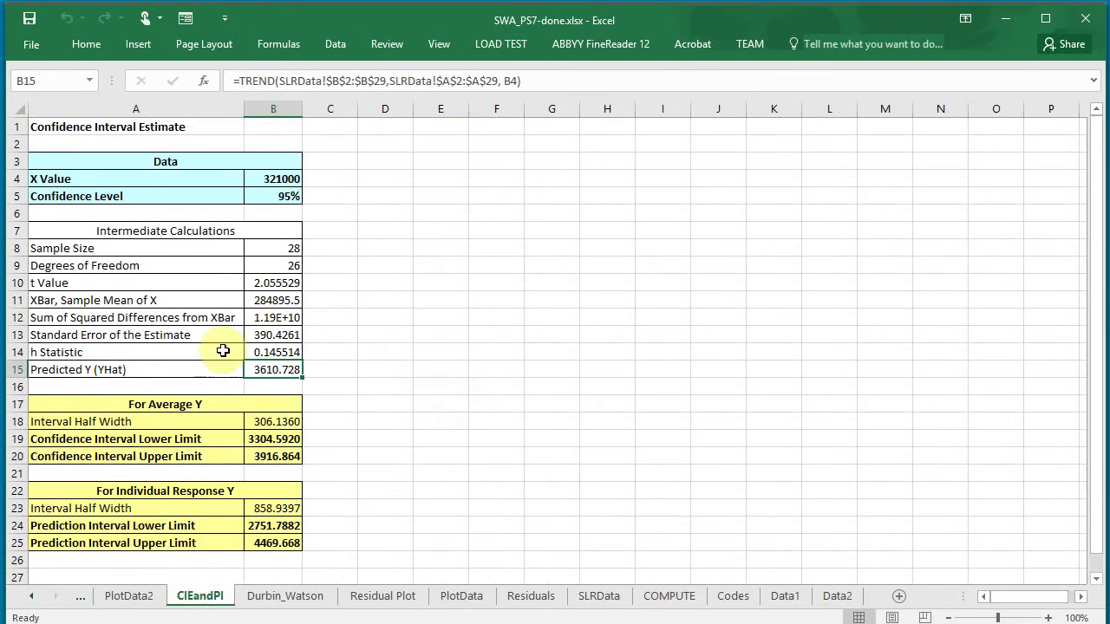
{"action": "left_click", "coordinate": [137, 438]}
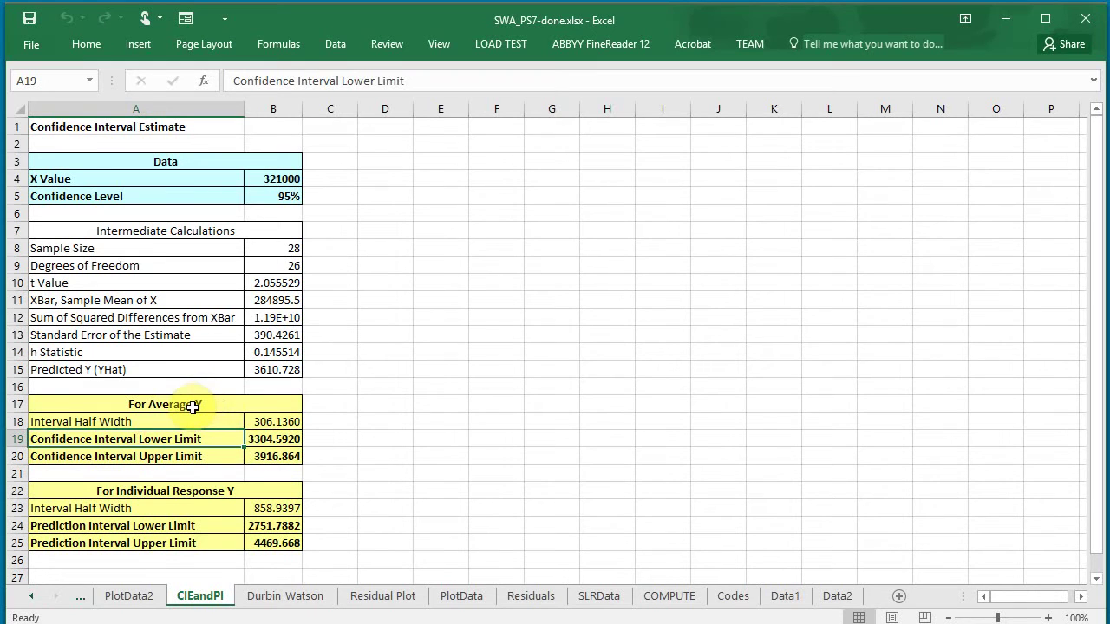
Examine the Average Y interval half width, predicted Y and confidence interval limit formulas on the CIEandPI sheet.
{"action": "left_click", "coordinate": [192, 407]}
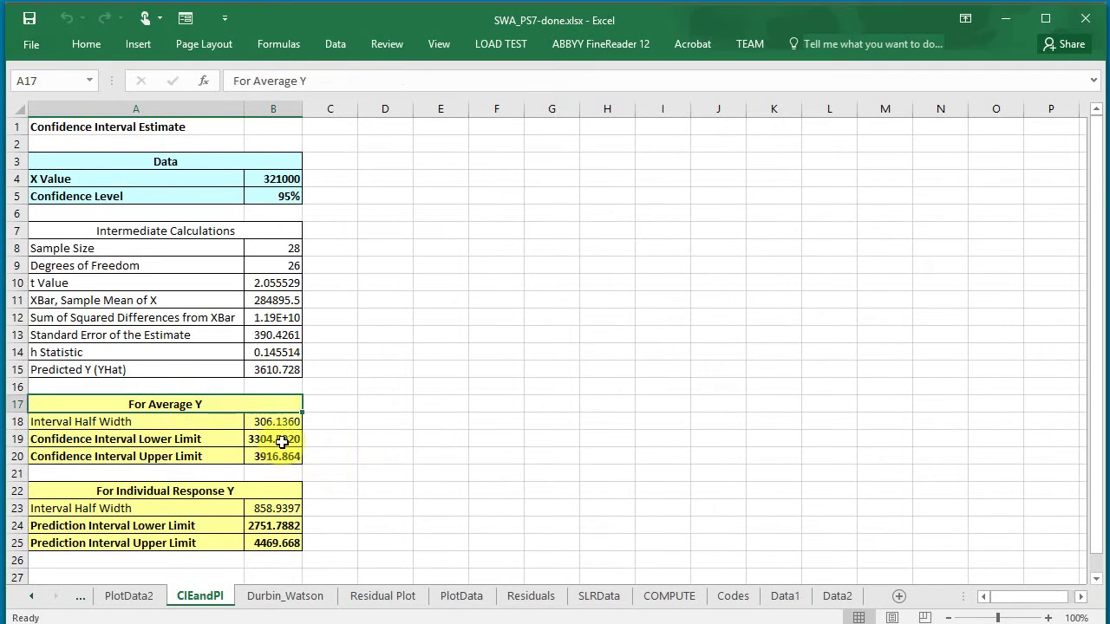
{"action": "left_click", "coordinate": [272, 422]}
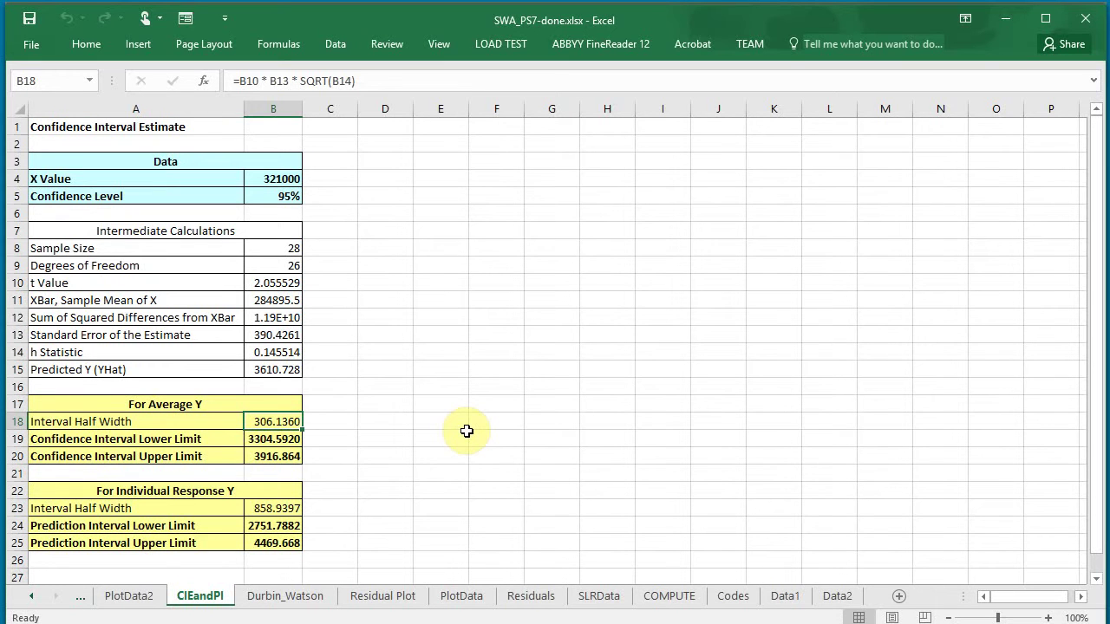
{"action": "left_click", "coordinate": [276, 438]}
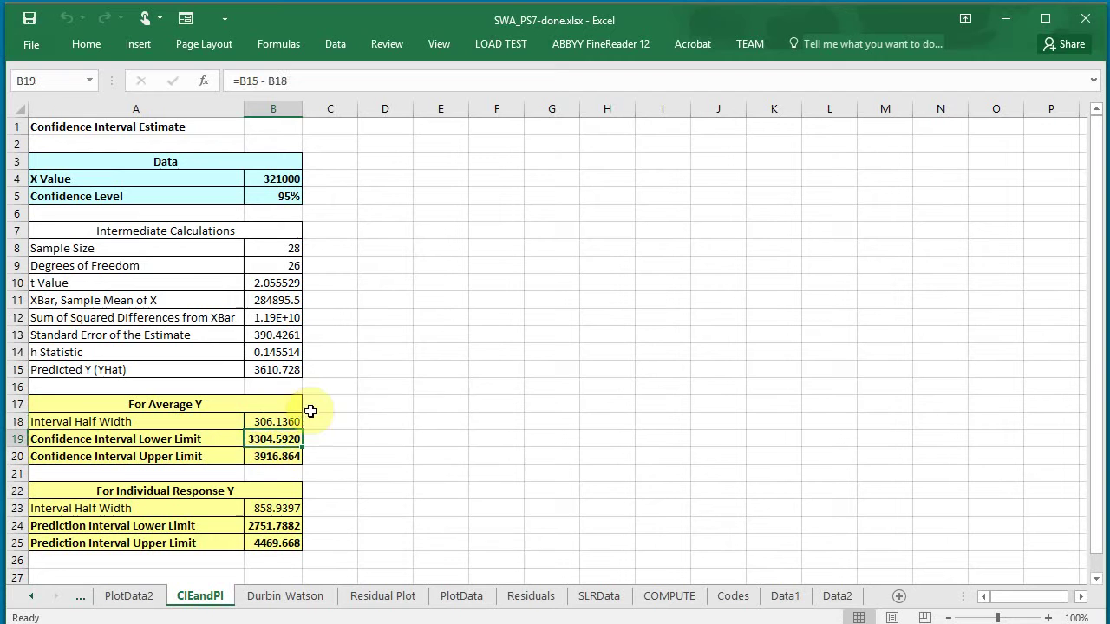
{"action": "left_click", "coordinate": [278, 370]}
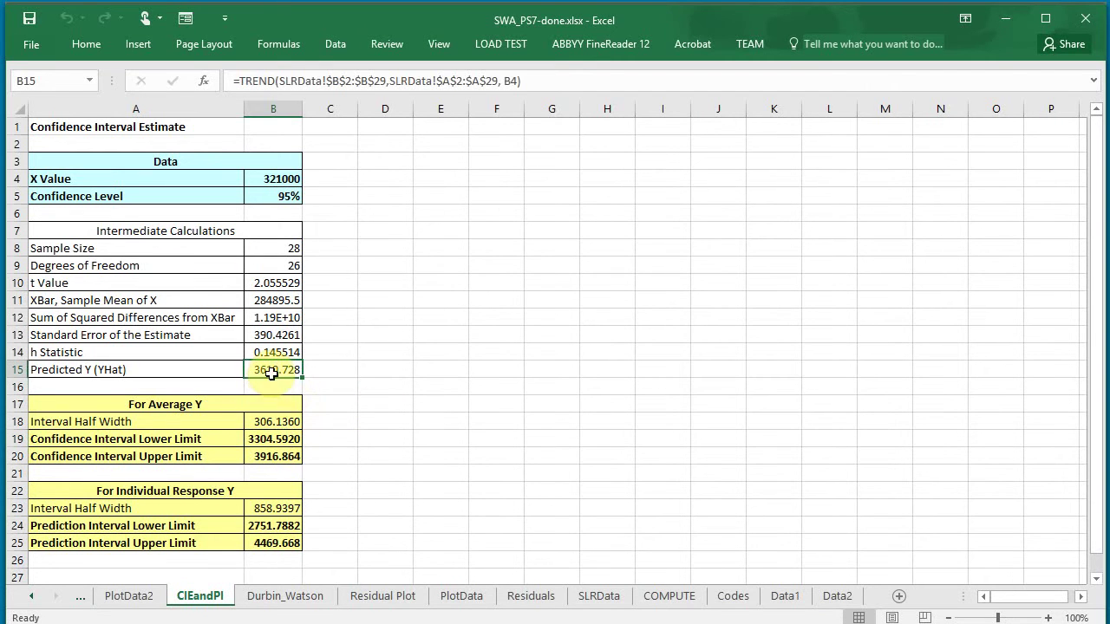
{"action": "left_click", "coordinate": [262, 437]}
{"action": "left_click", "coordinate": [274, 459]}
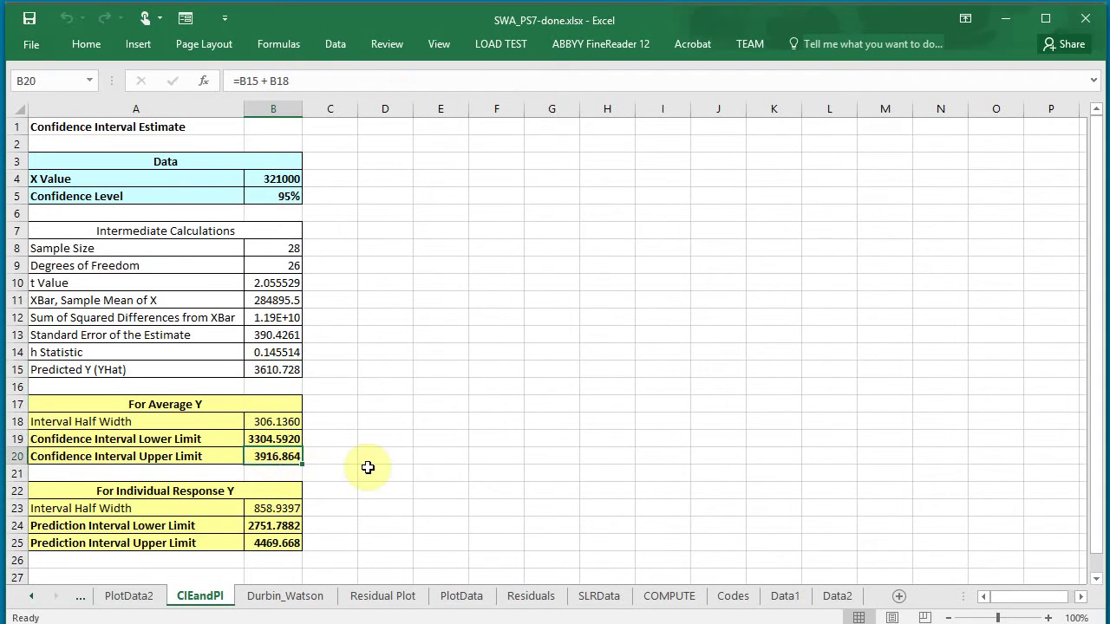
{"action": "left_click", "coordinate": [281, 443]}
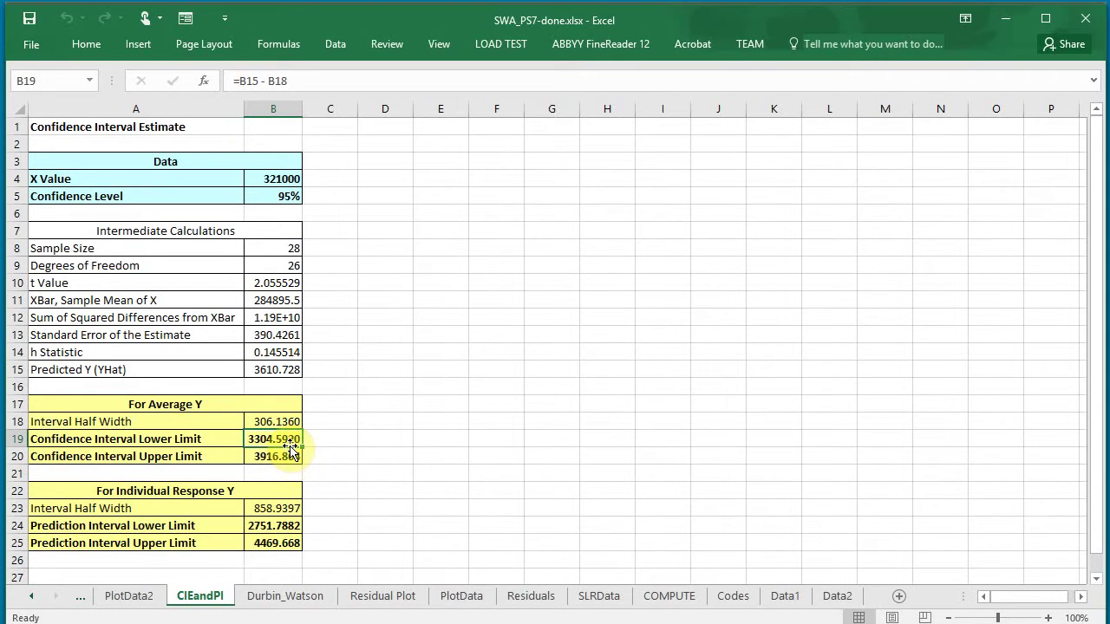
Compare the actual 2012 q1 revenue in cell C30 of Data2 with the Average Y confidence interval upper limit on CIEandPI.
{"action": "left_click", "coordinate": [821, 599]}
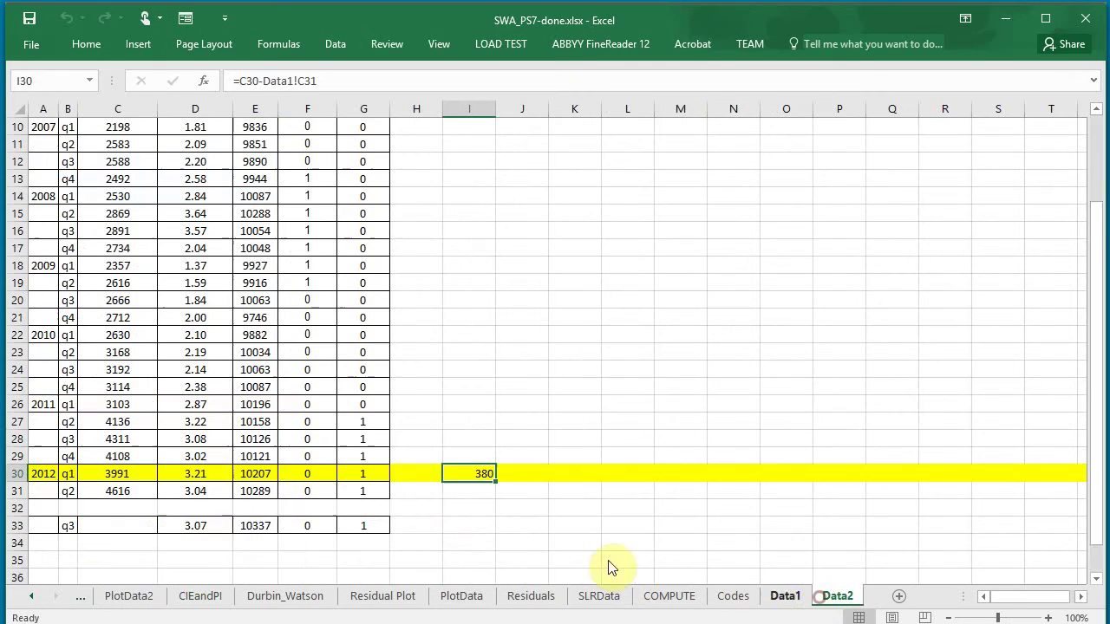
{"action": "left_click", "coordinate": [131, 473]}
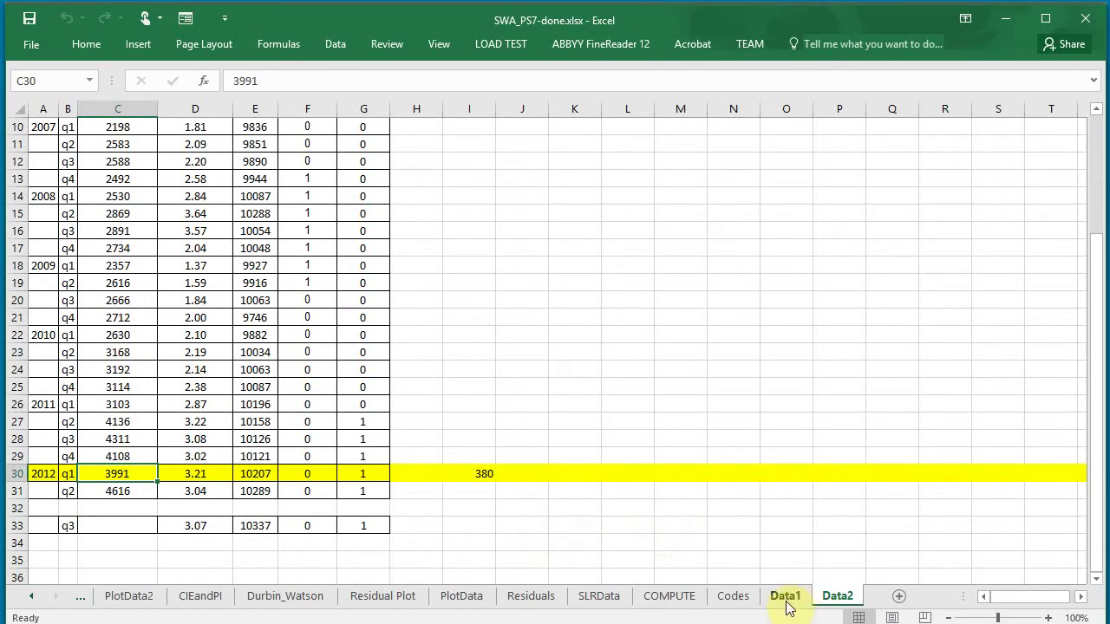
{"action": "left_click", "coordinate": [204, 597]}
{"action": "left_click", "coordinate": [279, 456]}
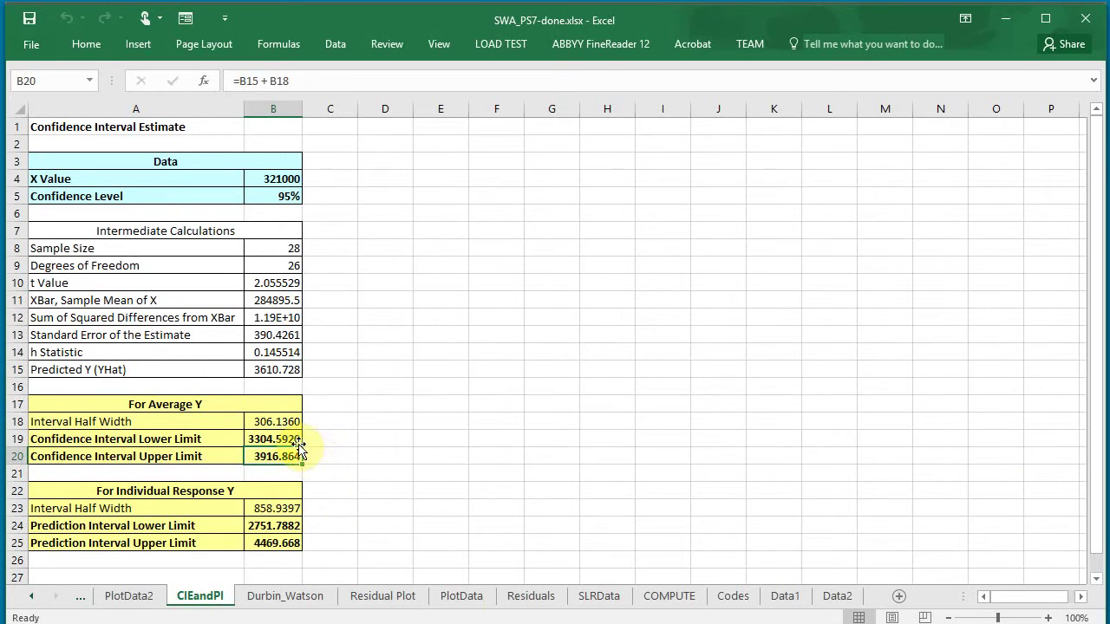
Switch to the Word answer for part a and read its comments on the 95% confidence interval and the individual response's prediction interval.
{"action": "key", "text": "alt+Tab"}
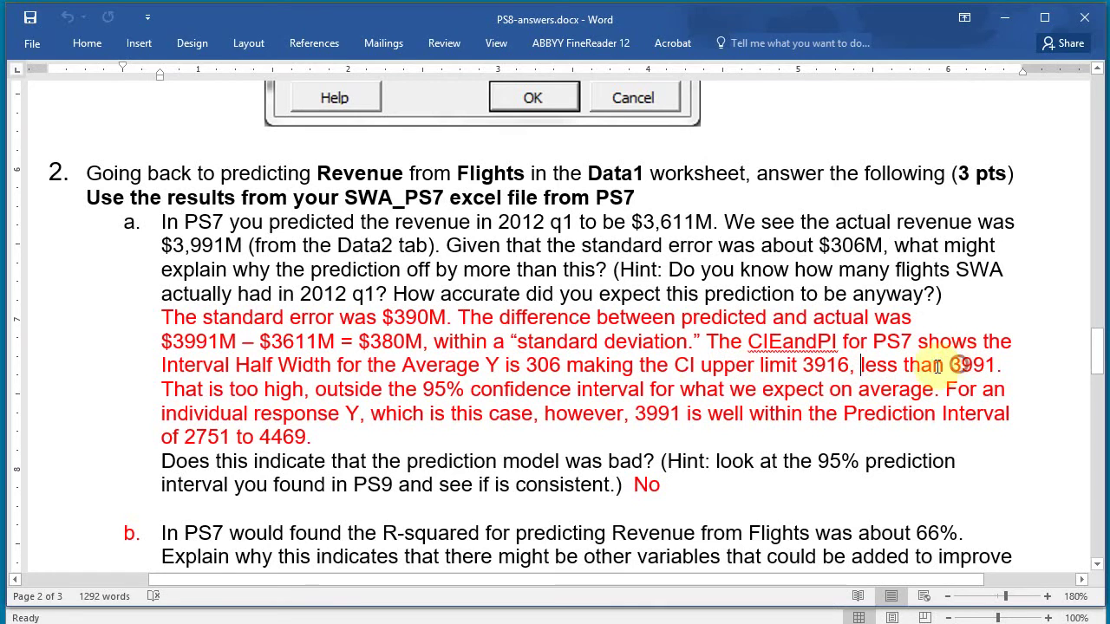
{"action": "left_click", "coordinate": [230, 392]}
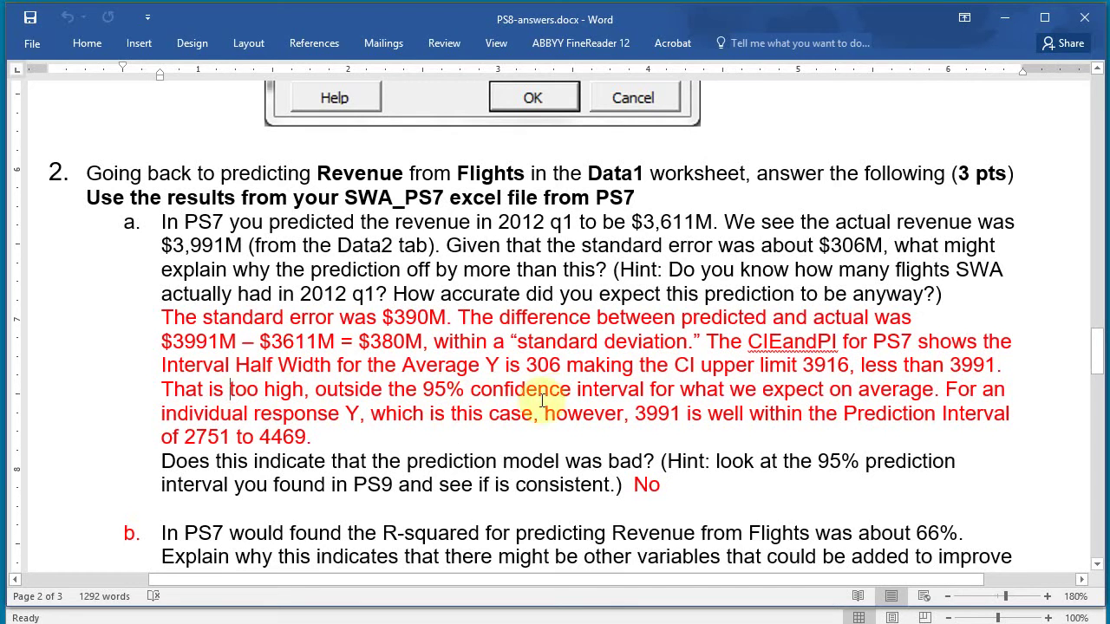
{"action": "left_click_drag", "start_coordinate": [600, 390], "coordinate": [609, 389]}
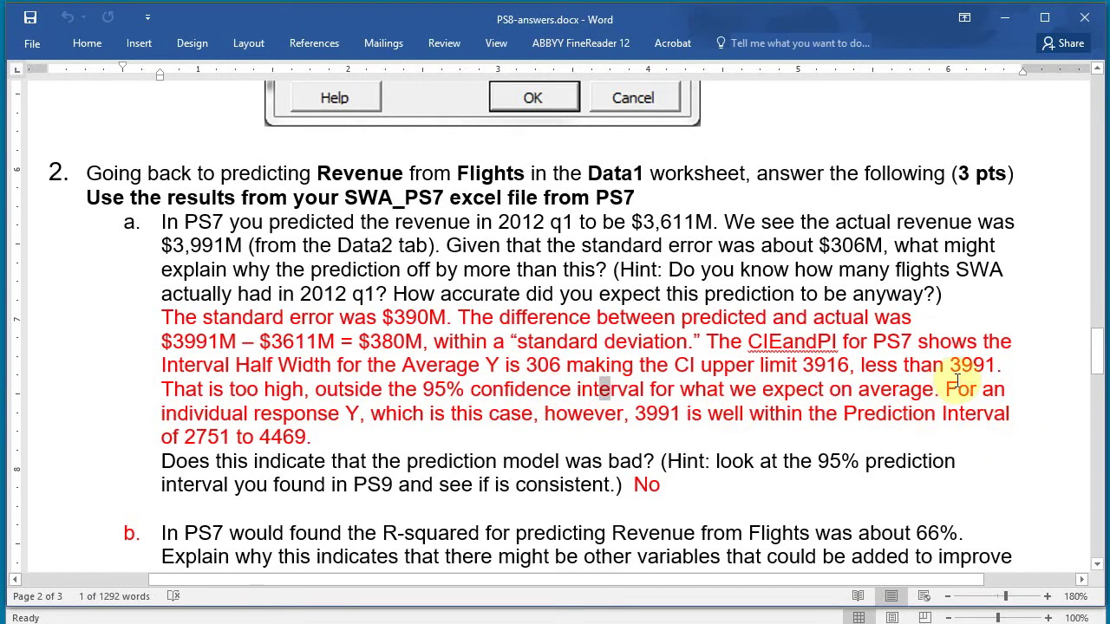
{"action": "left_click", "coordinate": [245, 413]}
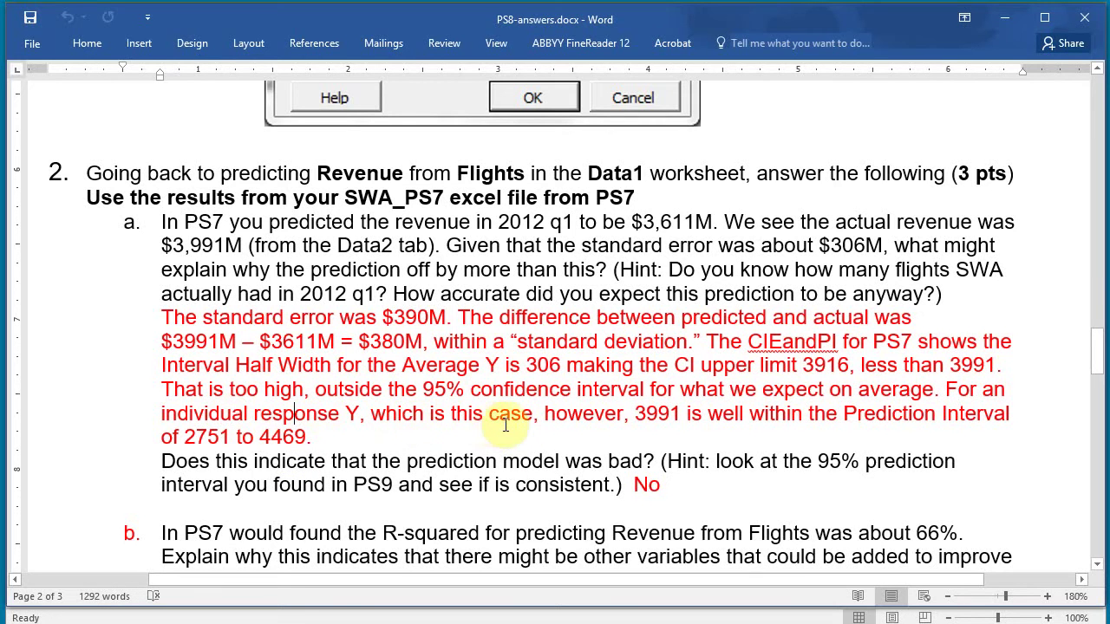
{"action": "left_click", "coordinate": [660, 414]}
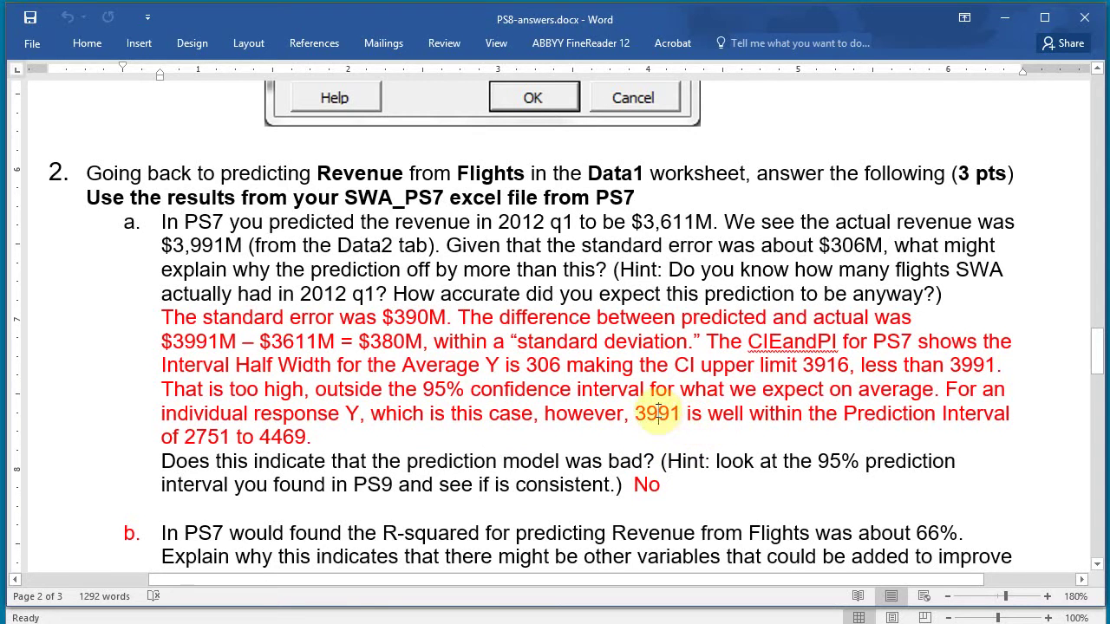
{"action": "left_click", "coordinate": [837, 415]}
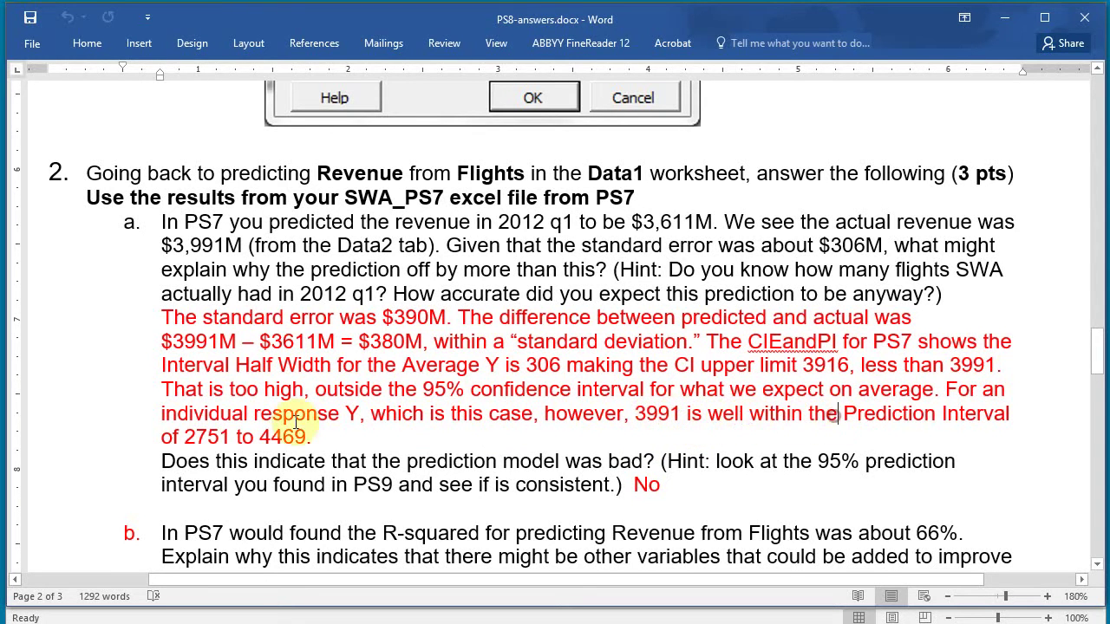
{"action": "left_click", "coordinate": [197, 437]}
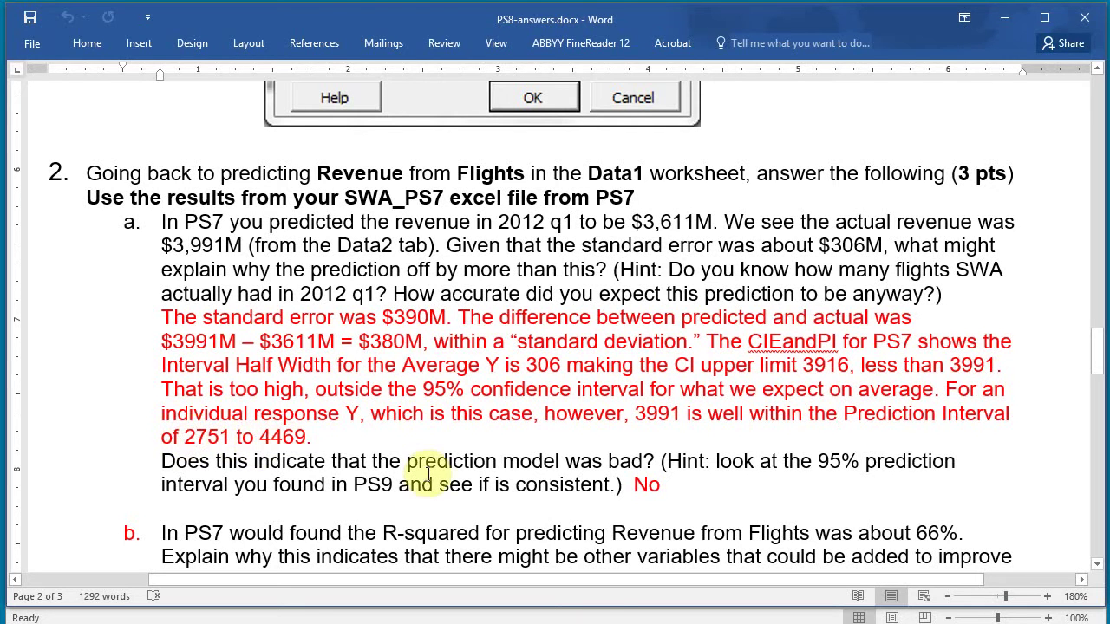
Switch to the Excel workbook and examine the prediction interval limits and half width for Individual Response Y on CIEandPI.
{"action": "key", "text": "alt+Tab"}
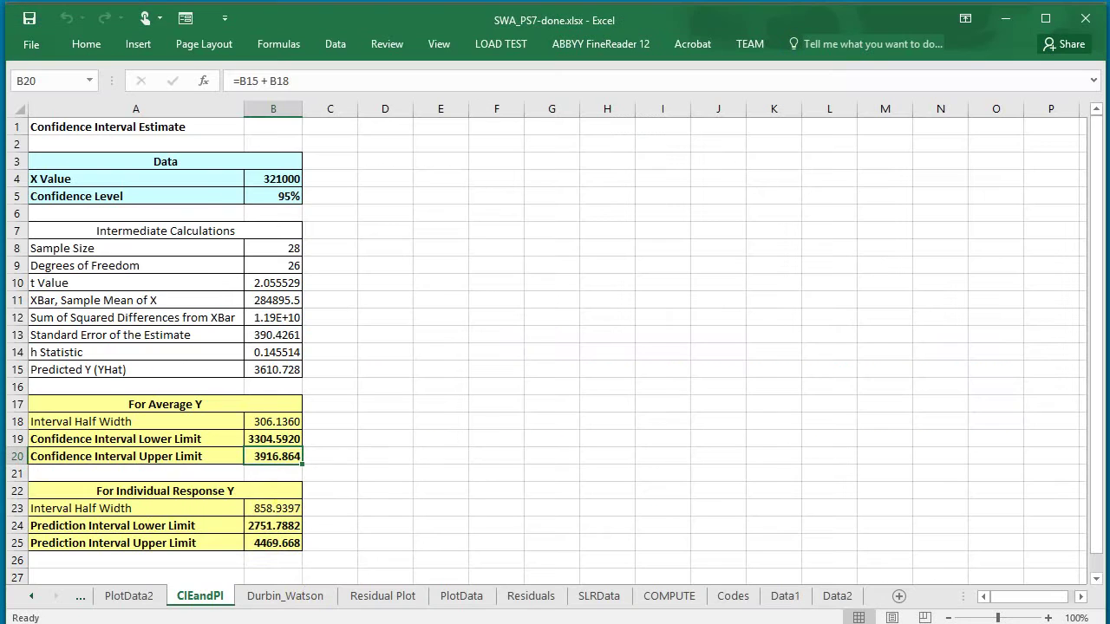
{"action": "left_click", "coordinate": [273, 525]}
{"action": "left_click", "coordinate": [165, 492]}
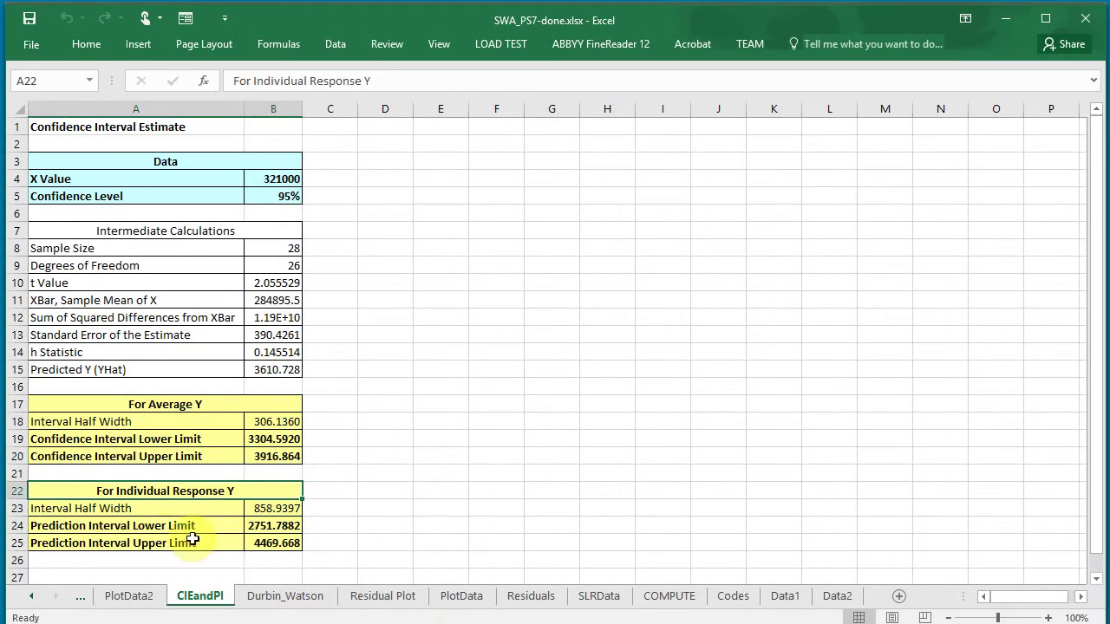
{"action": "left_click", "coordinate": [182, 527]}
{"action": "left_click", "coordinate": [199, 544]}
{"action": "left_click_drag", "start_coordinate": [264, 524], "coordinate": [275, 544]}
{"action": "left_click", "coordinate": [340, 539]}
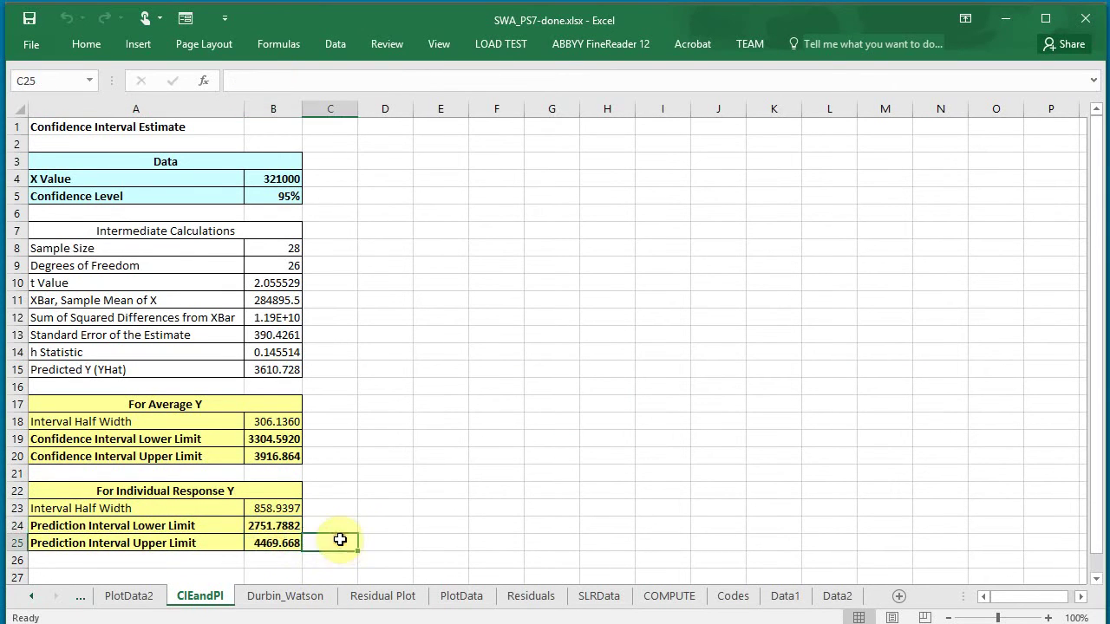
{"action": "left_click", "coordinate": [282, 510]}
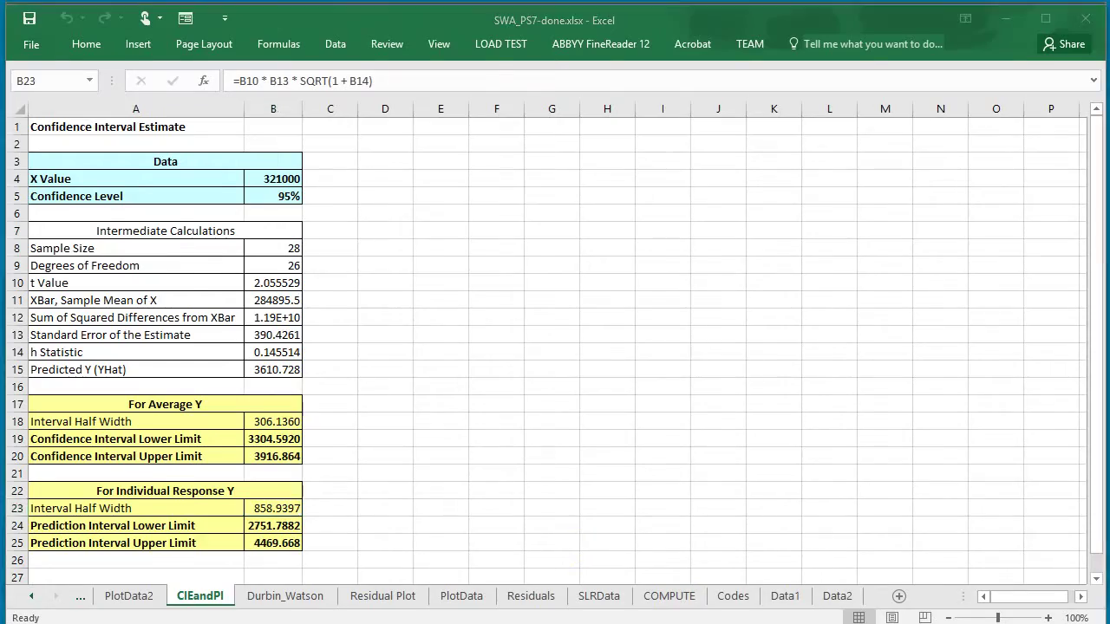
Return to the Word document and review the actual revenue in question 2a and the answer on whether the prediction model was bad.
{"action": "key", "text": "alt+Tab"}
{"action": "key", "text": "alt+Tab"}
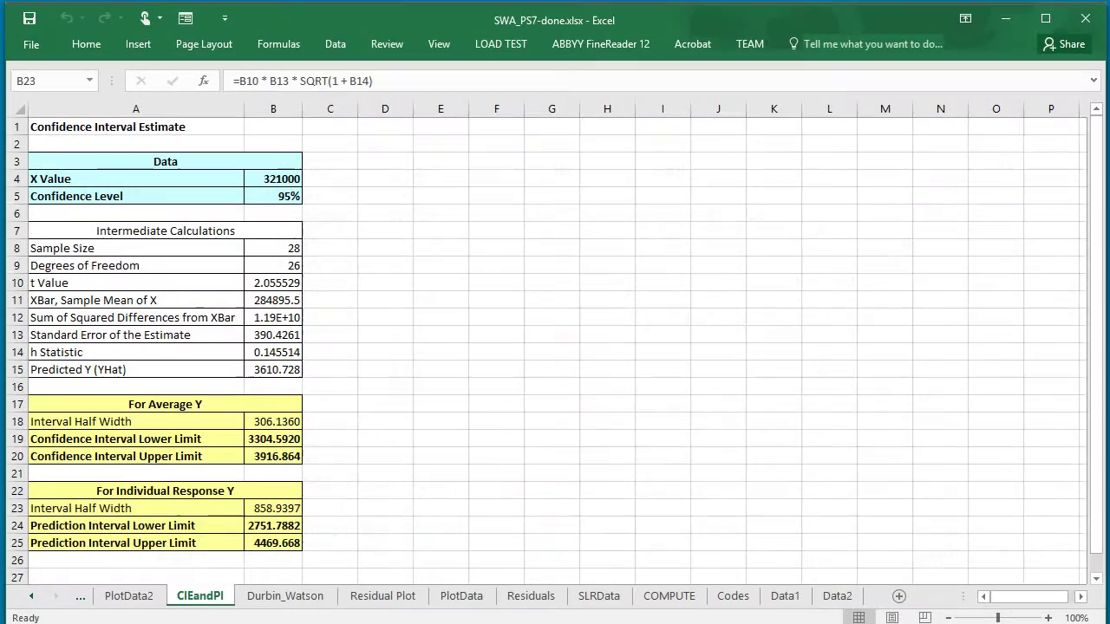
{"action": "key", "text": "alt+Tab"}
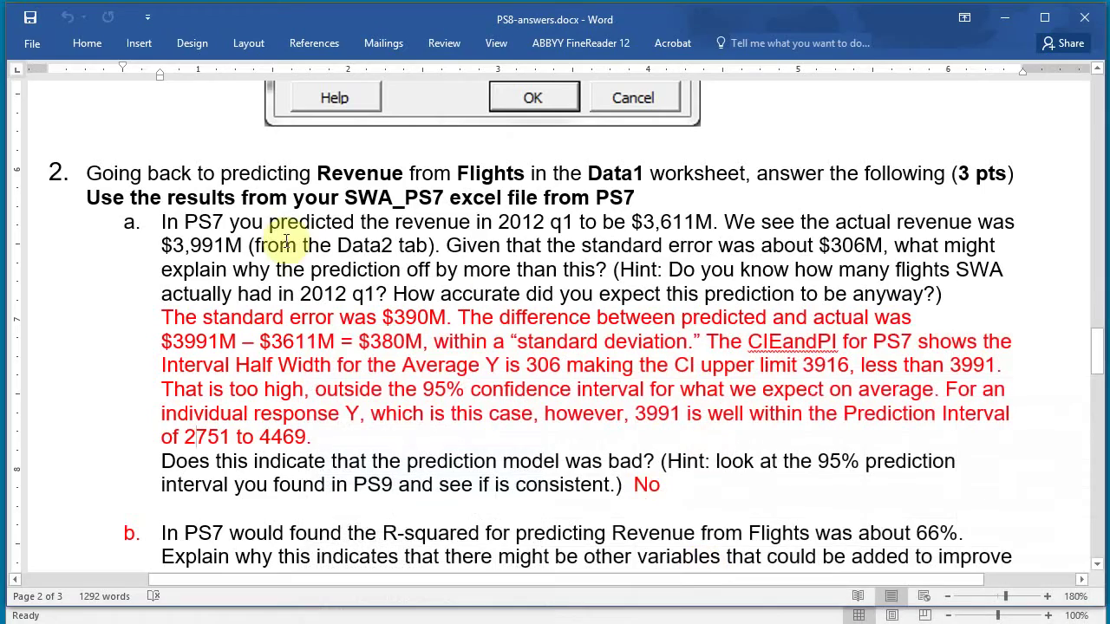
{"action": "left_click", "coordinate": [202, 245]}
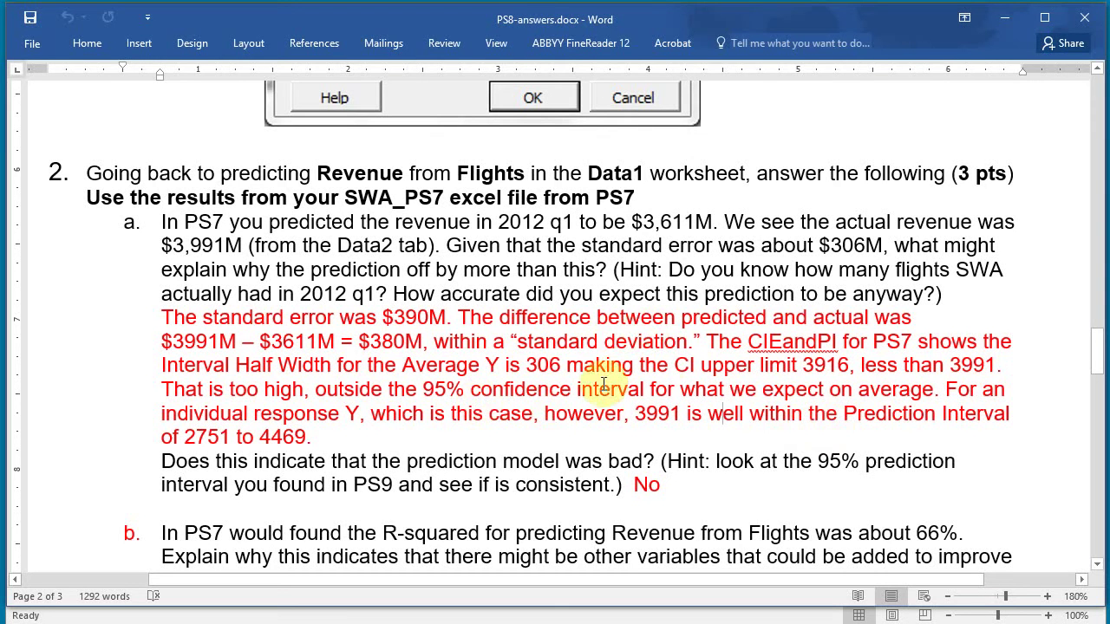
{"action": "left_click", "coordinate": [369, 250]}
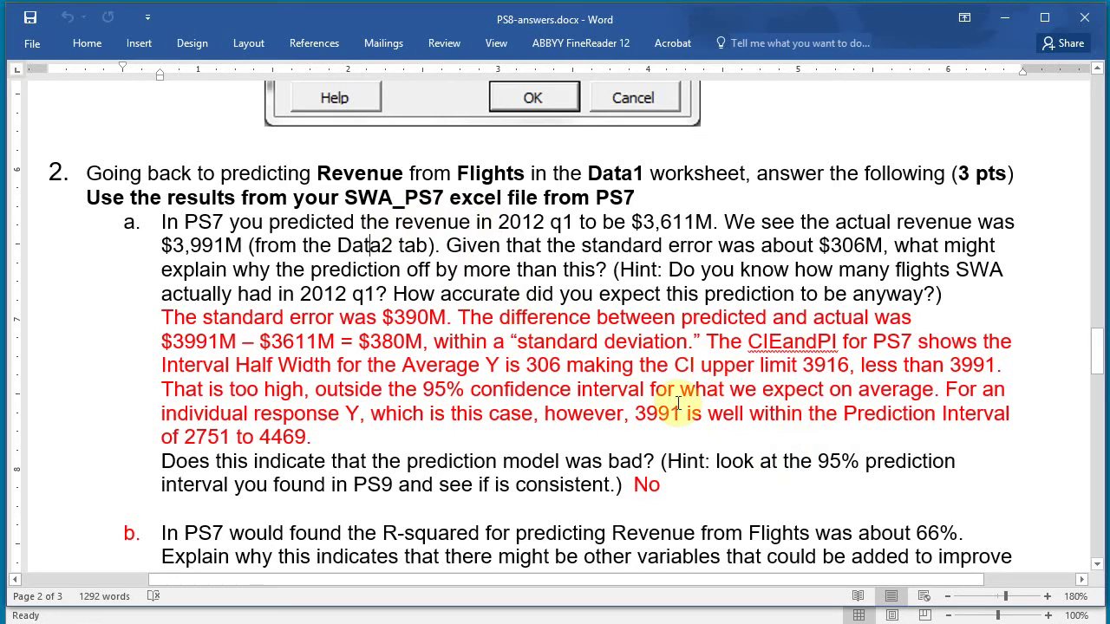
{"action": "left_click", "coordinate": [211, 464]}
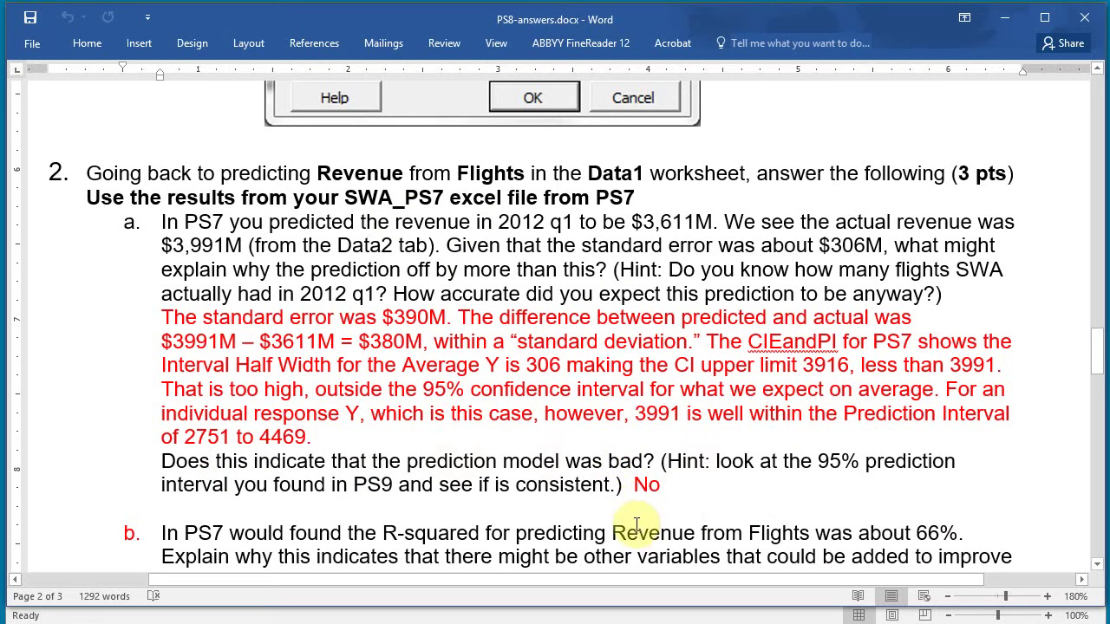
{"action": "left_click", "coordinate": [647, 484]}
Read question 2b on the R-squared for predicting Revenue from Flights and its answer about the explained variance.
{"action": "scroll", "coordinate": [849, 419], "scroll_direction": "down", "scroll_amount": 3}
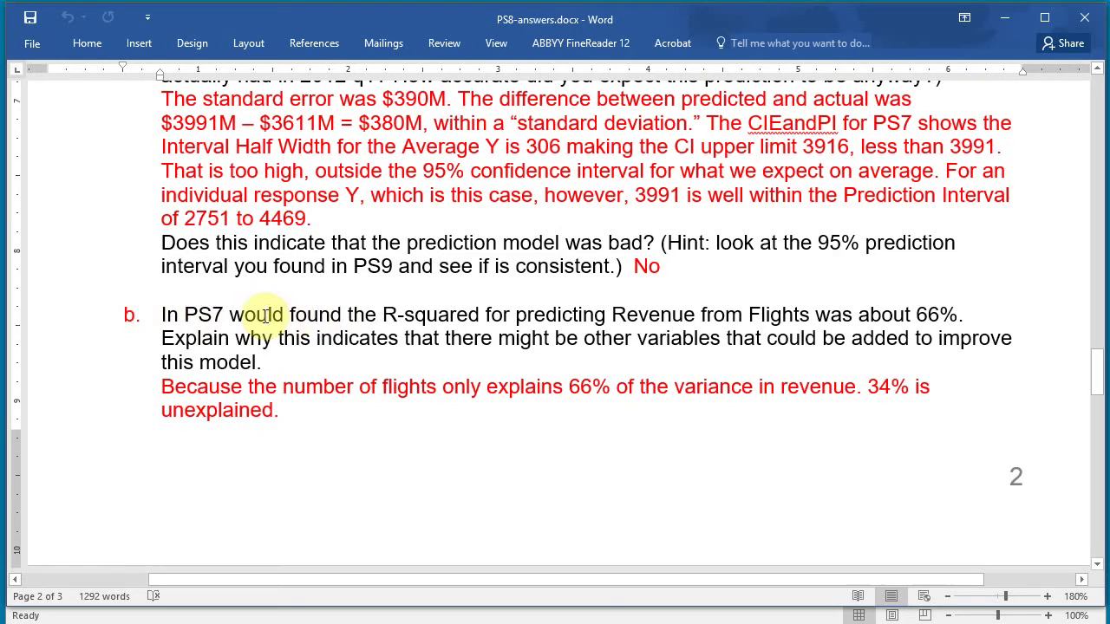
{"action": "left_click", "coordinate": [457, 316]}
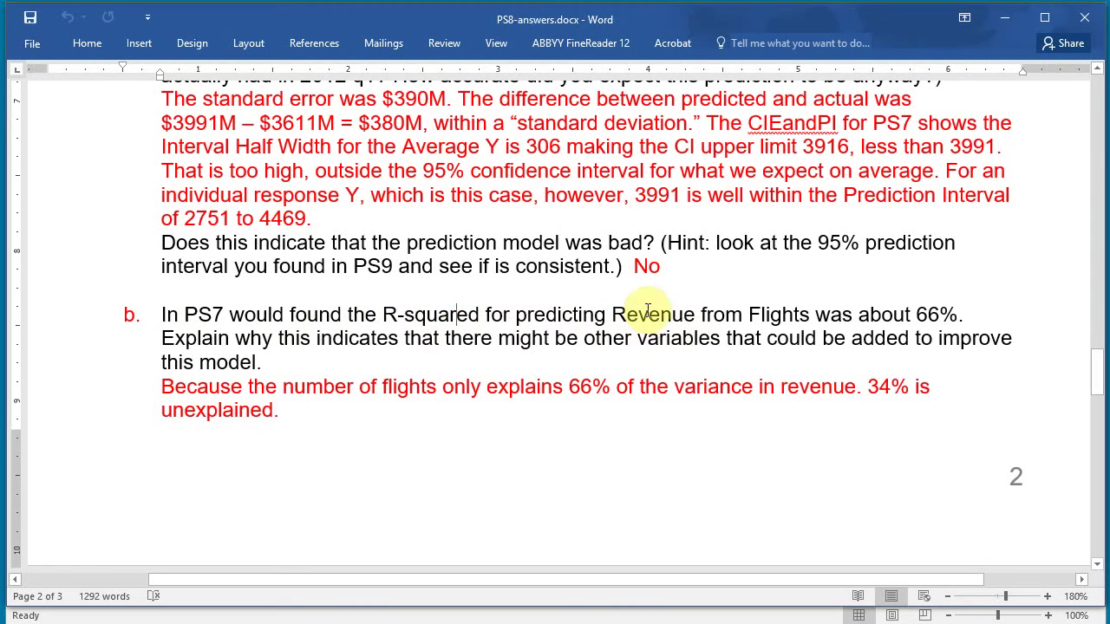
{"action": "left_click", "coordinate": [939, 315]}
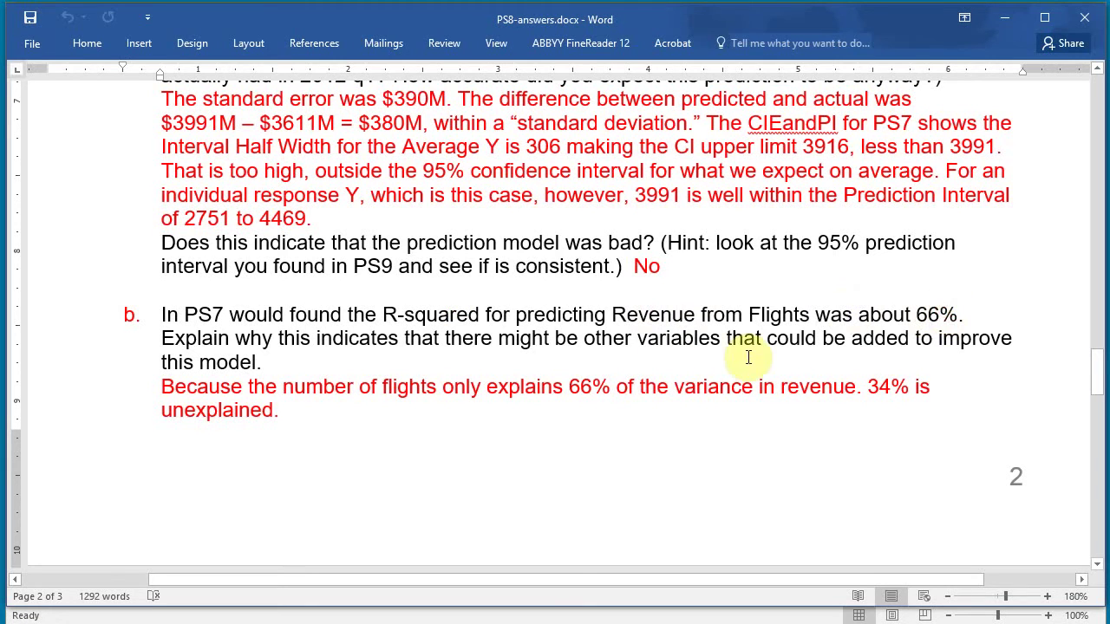
{"action": "left_click", "coordinate": [694, 338]}
{"action": "left_click", "coordinate": [546, 402]}
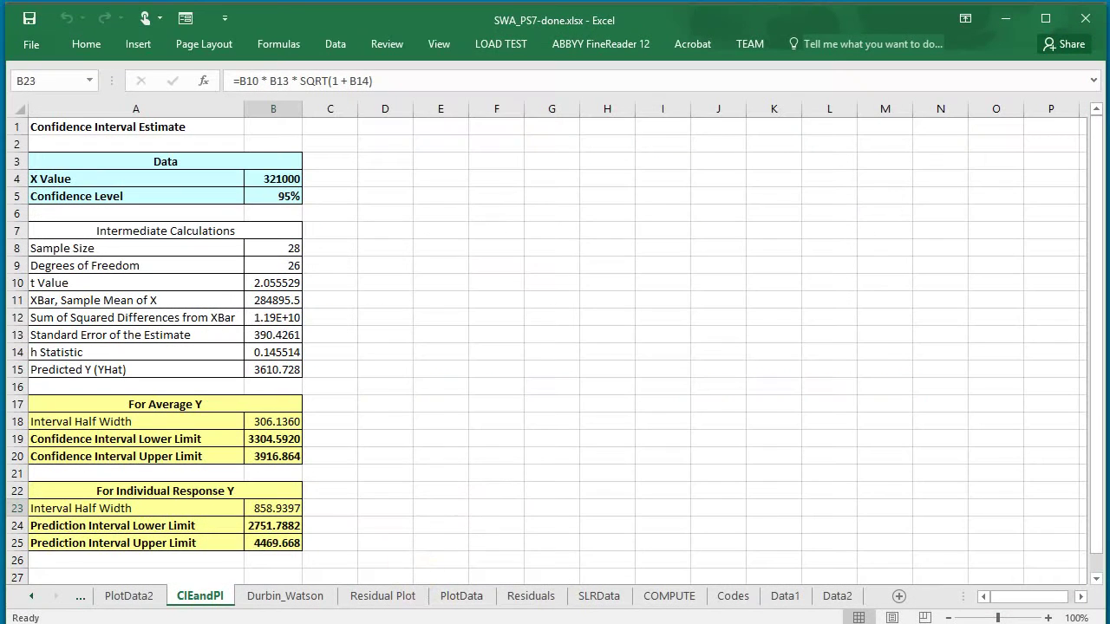
Switch to the SWA_PS7-done workbook and check the R Square and Flights coefficient on the COMPUTE sheet.
{"action": "left_click", "coordinate": [661, 600]}
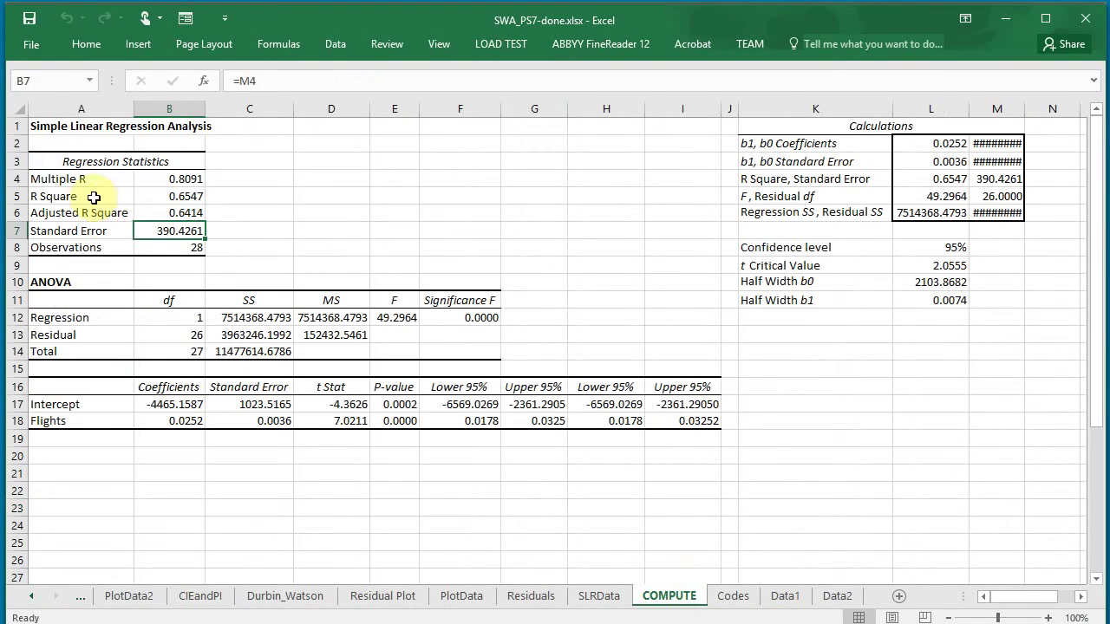
{"action": "left_click", "coordinate": [166, 199]}
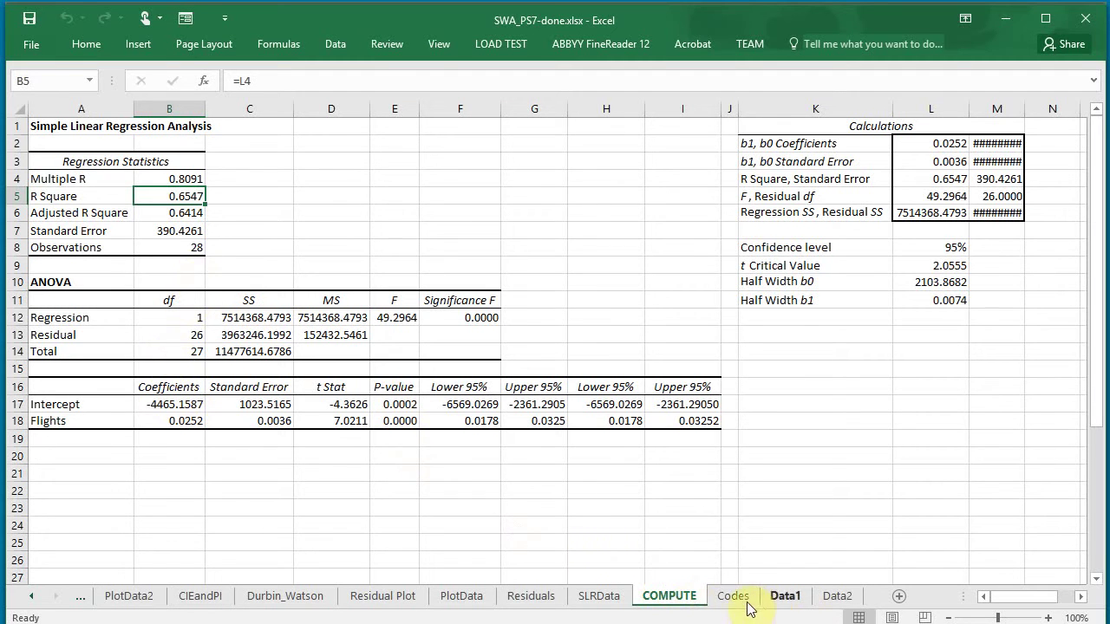
{"action": "left_click", "coordinate": [180, 420]}
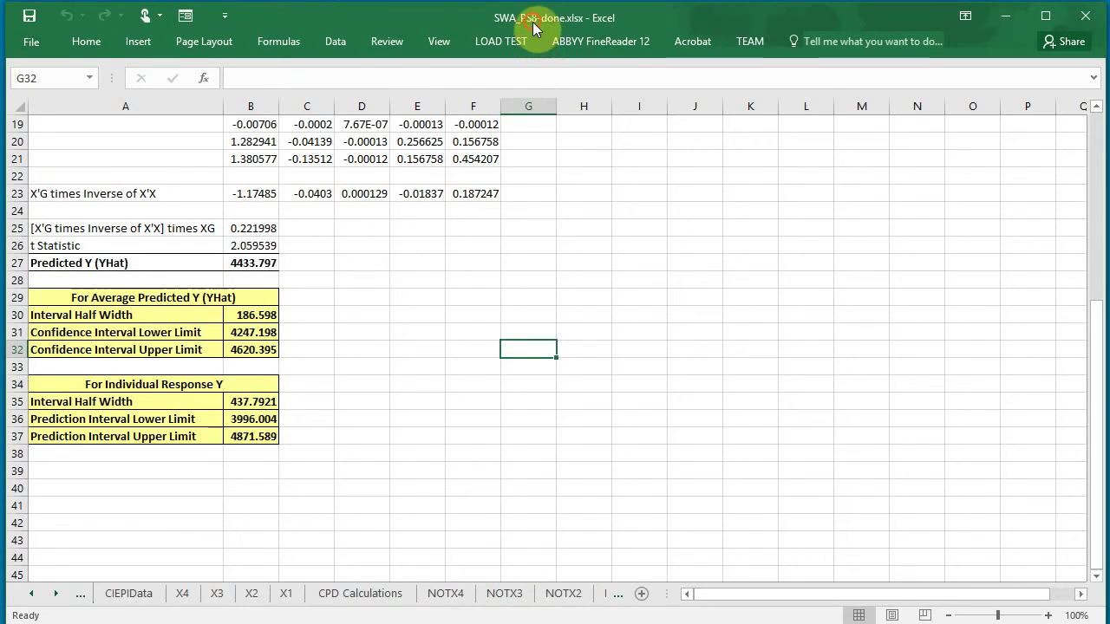
In the SWA_PS8-done workbook, check the multiple regression's R Square and JetFuel($/gal) coefficient on the COMPUTE sheet.
{"action": "left_click", "coordinate": [57, 595]}
{"action": "left_click_drag", "start_coordinate": [58, 597], "coordinate": [58, 597]}
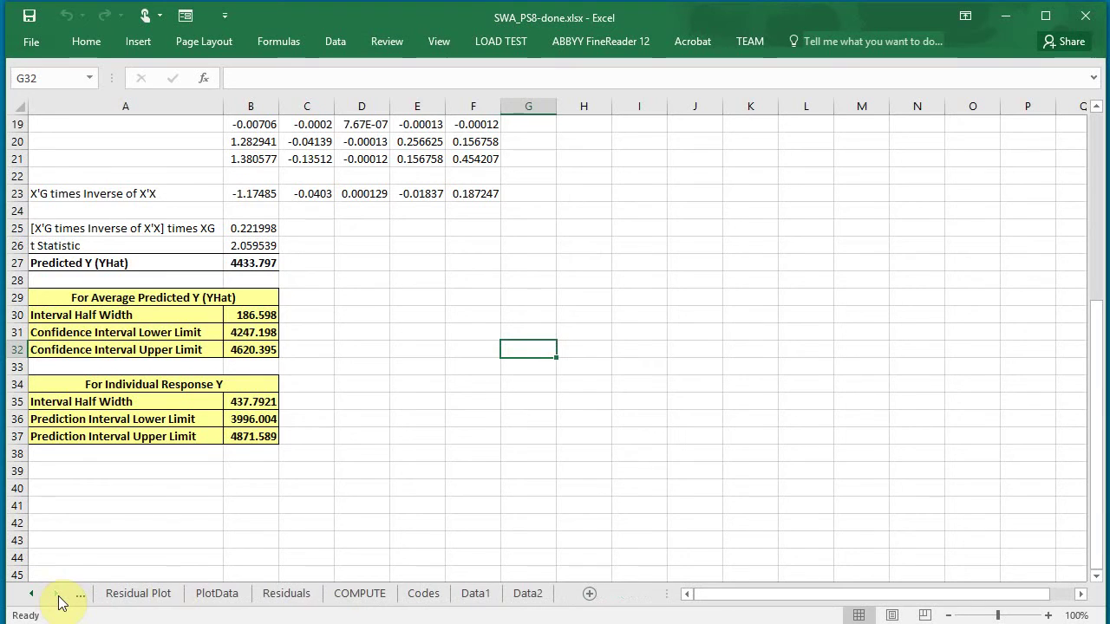
{"action": "left_click", "coordinate": [359, 596]}
{"action": "left_click", "coordinate": [468, 453]}
{"action": "left_click", "coordinate": [177, 194]}
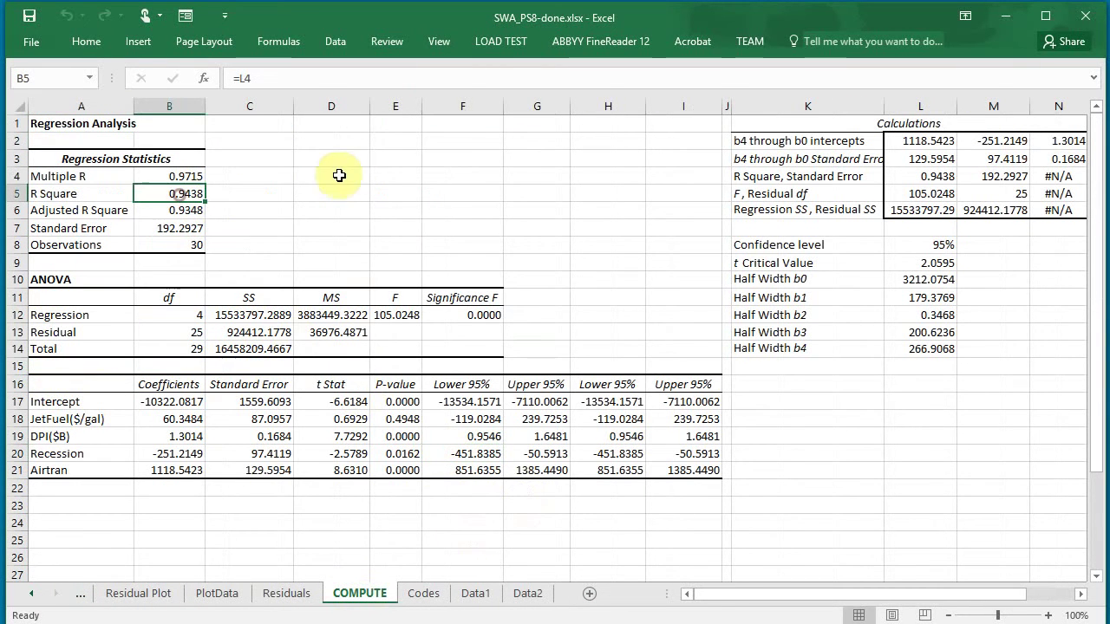
{"action": "left_click", "coordinate": [193, 420]}
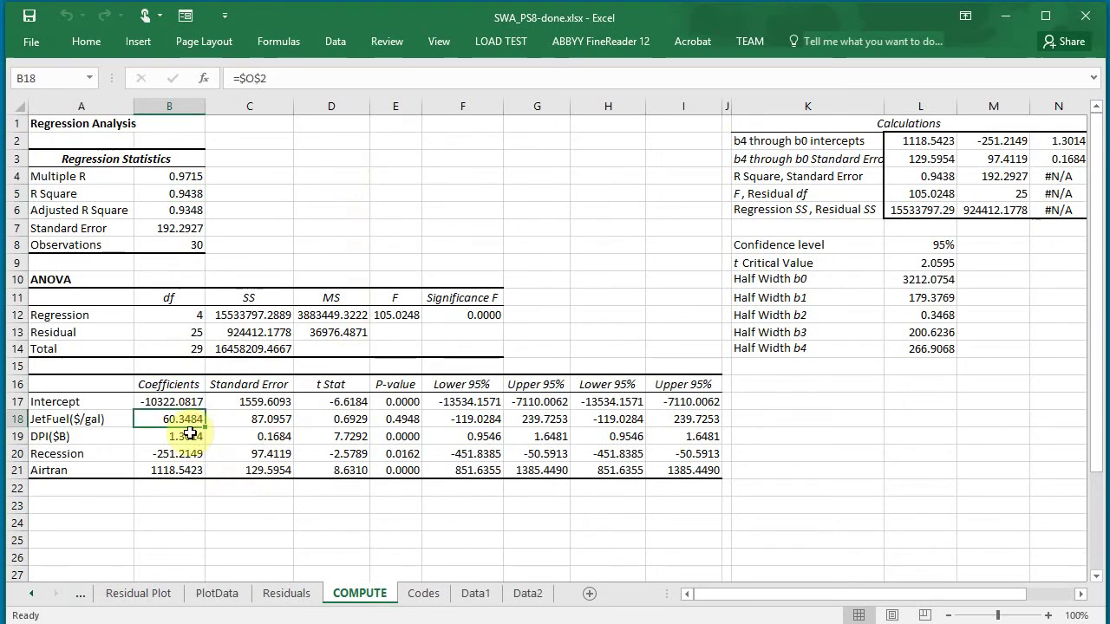
Check the DPI($B), Recession and Airtran coefficients of the multiple regression on the COMPUTE sheet.
{"action": "left_click", "coordinate": [196, 436]}
{"action": "left_click", "coordinate": [182, 453]}
{"action": "left_click", "coordinate": [194, 468]}
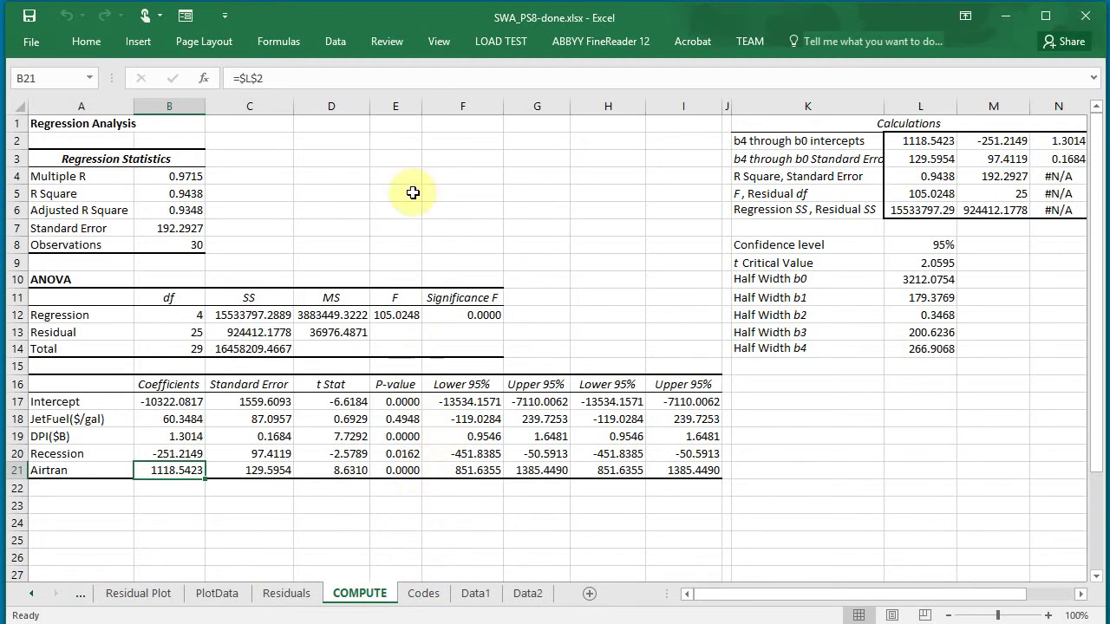
Widen the P-value column E on the COMPUTE sheet and inspect the Airtran row's t Stat and P-value formulas.
{"action": "left_click_drag", "start_coordinate": [421, 109], "coordinate": [474, 109]}
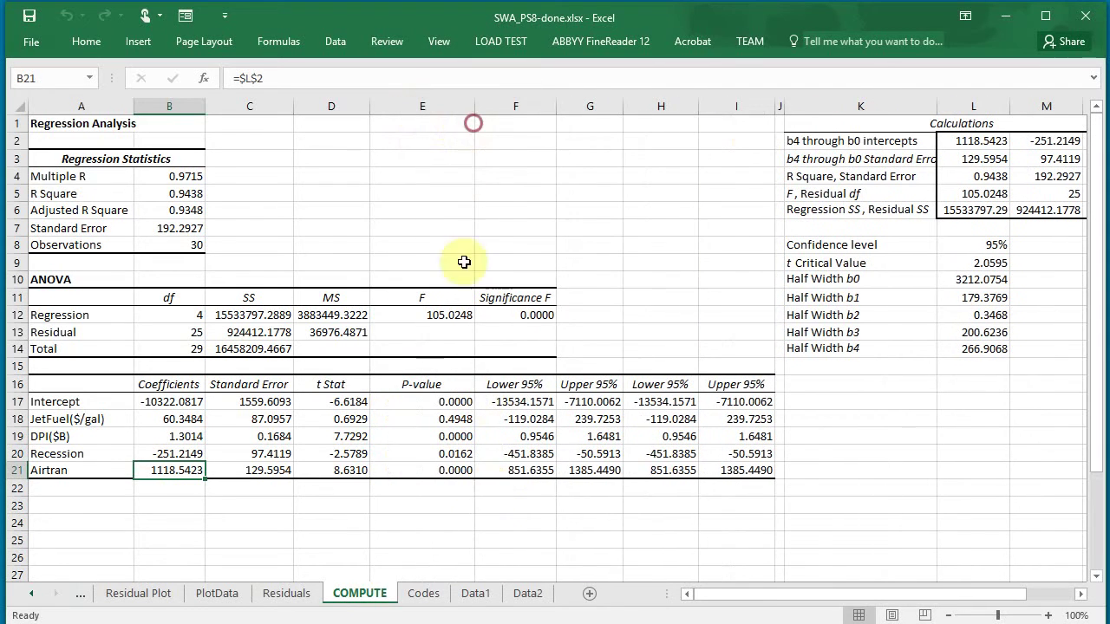
{"action": "left_click", "coordinate": [457, 470]}
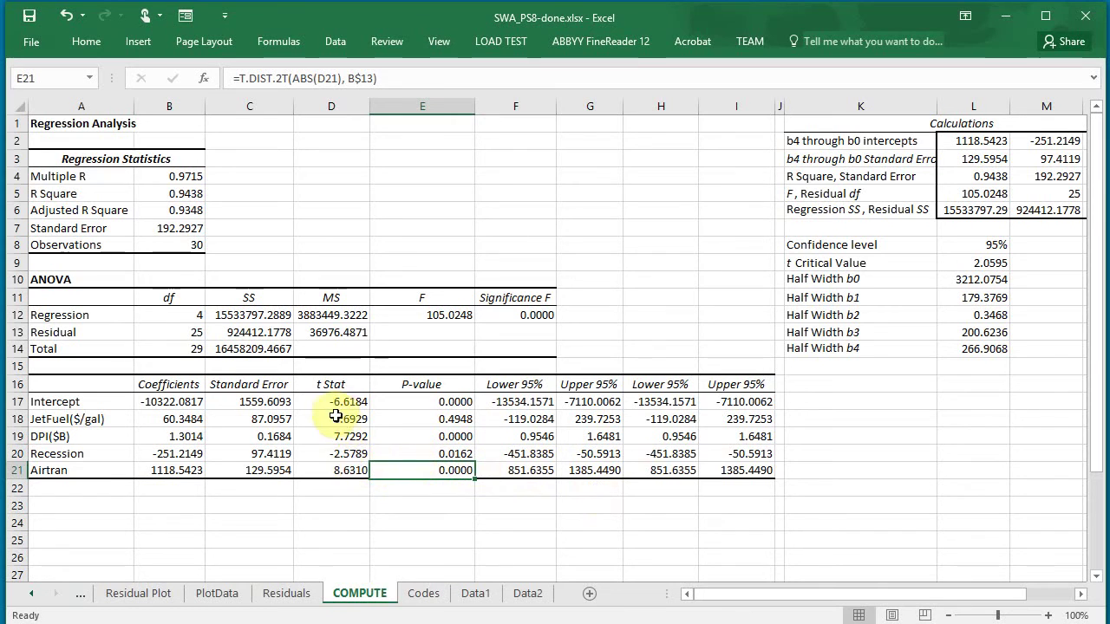
{"action": "left_click", "coordinate": [345, 469]}
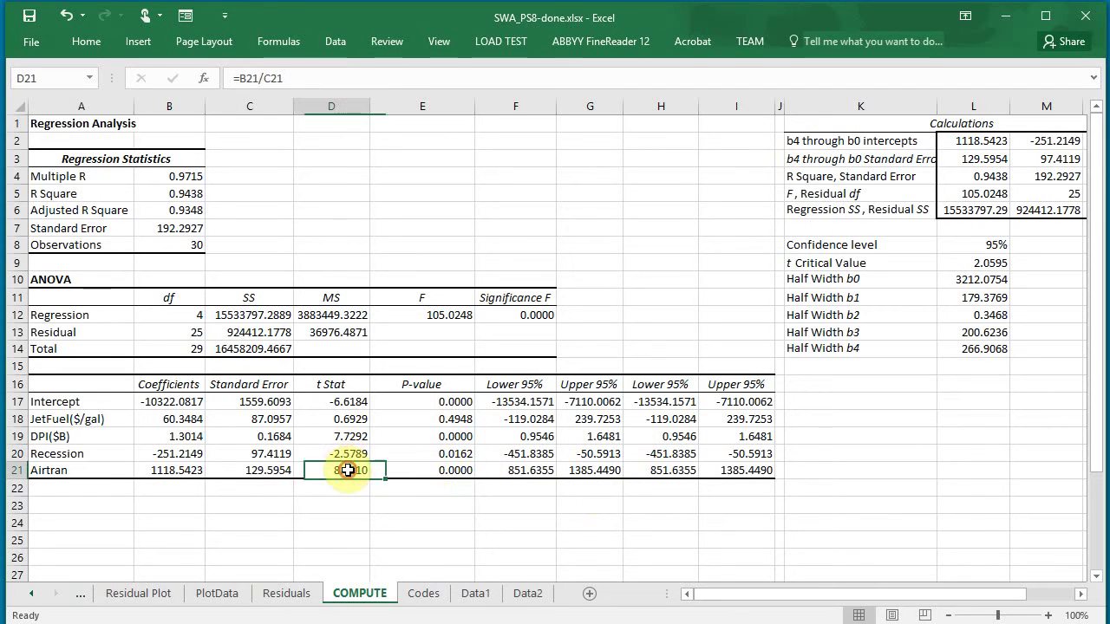
{"action": "left_click", "coordinate": [419, 470]}
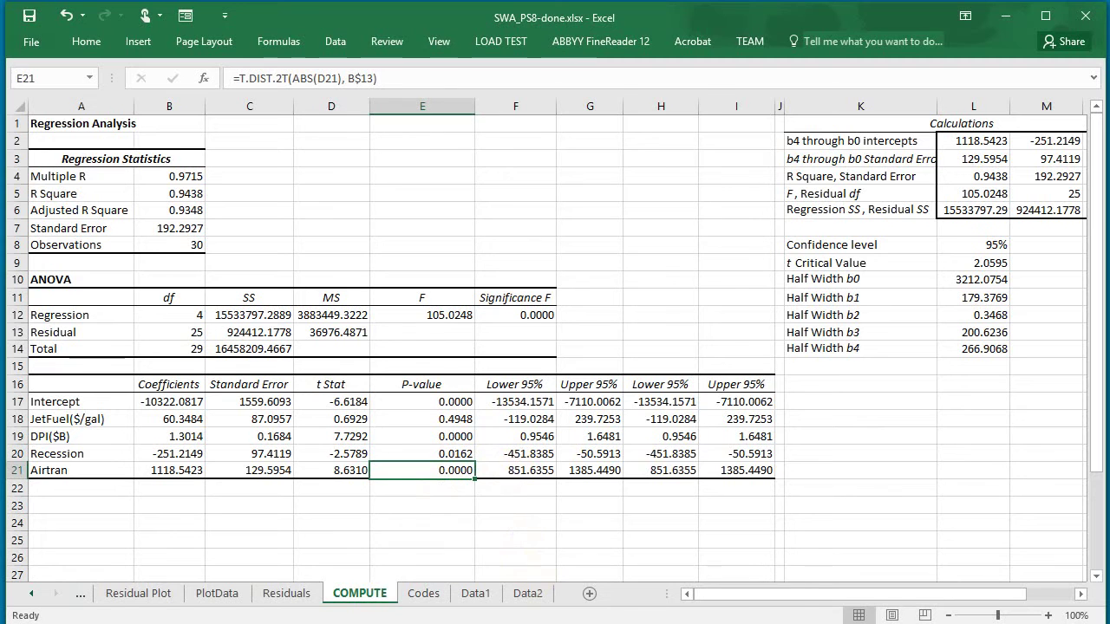
Switch to the PS8-answers Word document and review why adding Airtran to the model is a good choice based on its P-value.
{"action": "key", "text": "alt+Tab"}
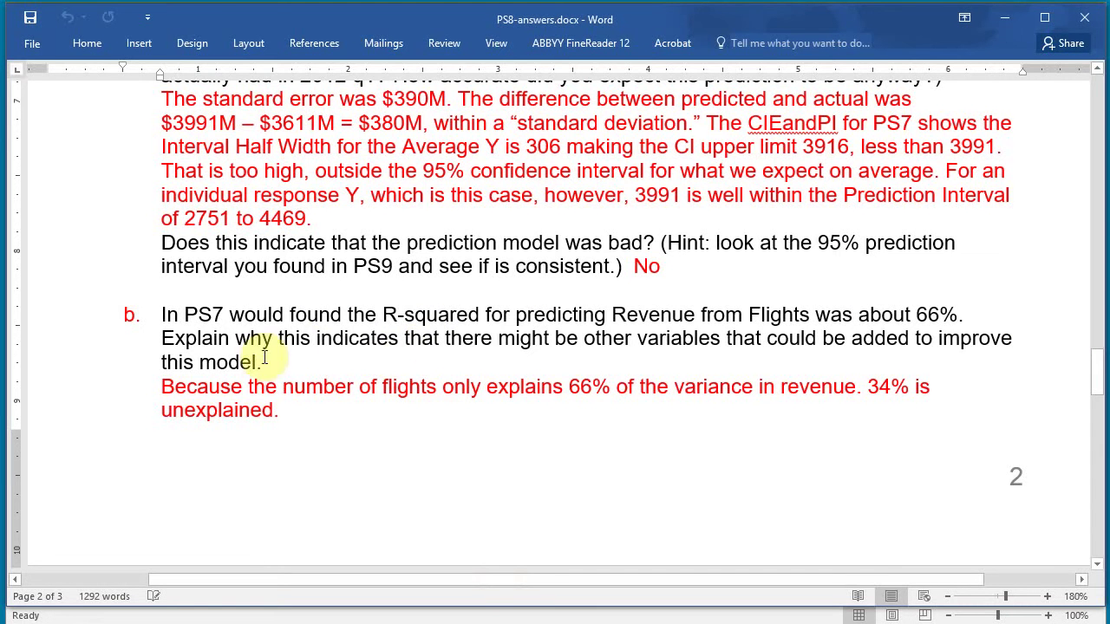
{"action": "key", "text": "Up"}
{"action": "key", "text": "Up"}
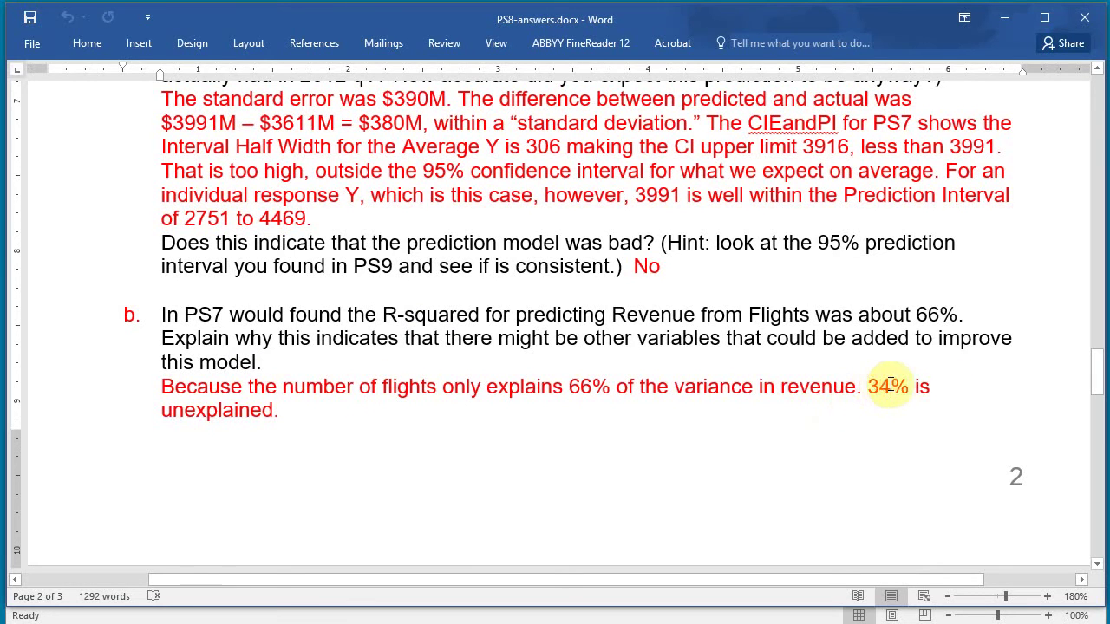
{"action": "scroll", "coordinate": [840, 389], "scroll_direction": "down", "scroll_amount": 6}
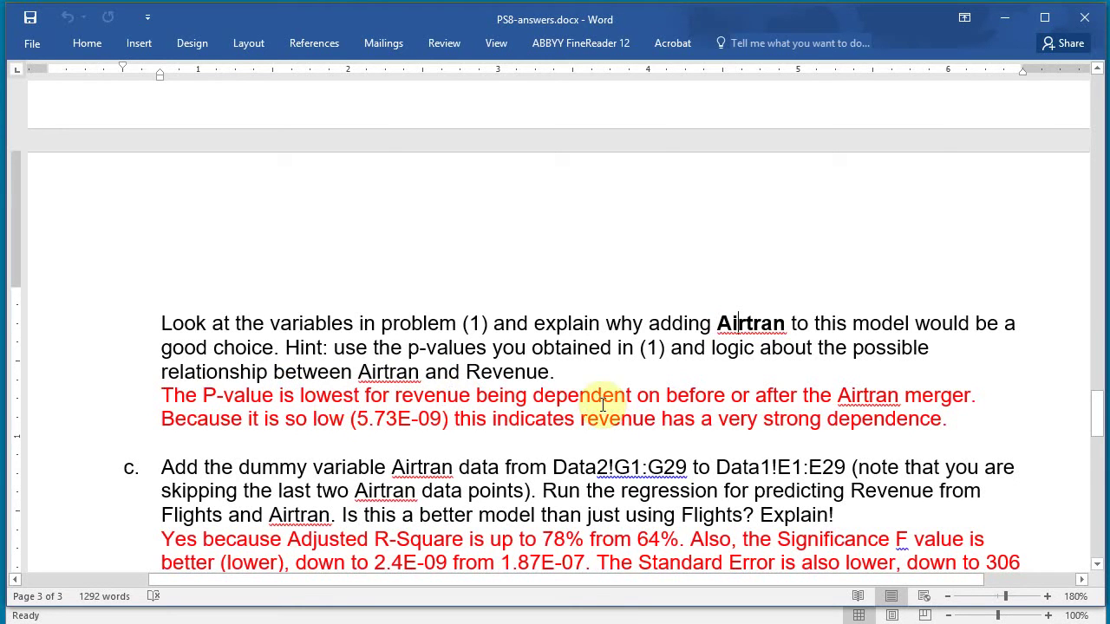
{"action": "left_click", "coordinate": [410, 419]}
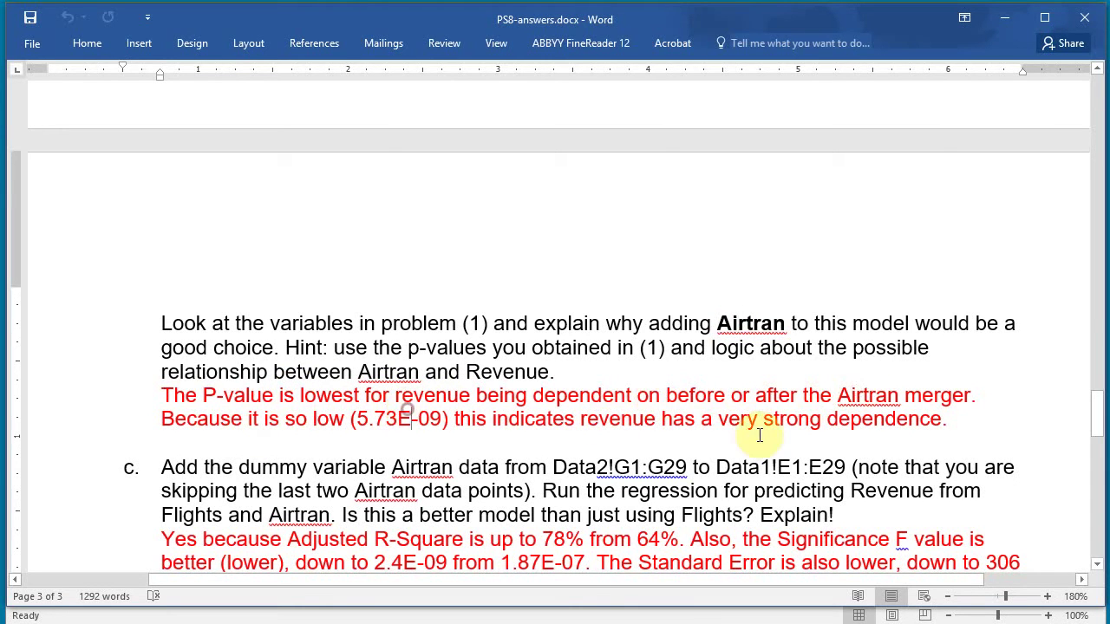
{"action": "left_click", "coordinate": [796, 421]}
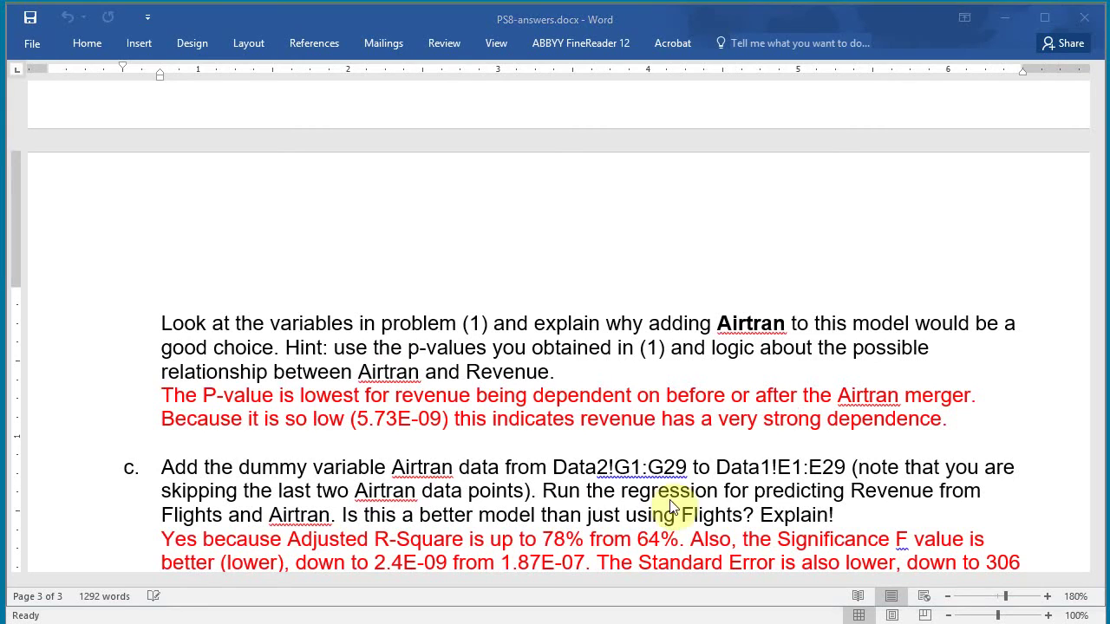
Read question 2c on adding the Airtran dummy variable from Data2!G1:G29 to Data1!E1:E29 and regressing Revenue on Flights and Airtran.
{"action": "left_click", "coordinate": [587, 448]}
{"action": "scroll", "coordinate": [587, 447], "scroll_direction": "down", "scroll_amount": 1}
{"action": "scroll", "coordinate": [590, 450], "scroll_direction": "down", "scroll_amount": 3}
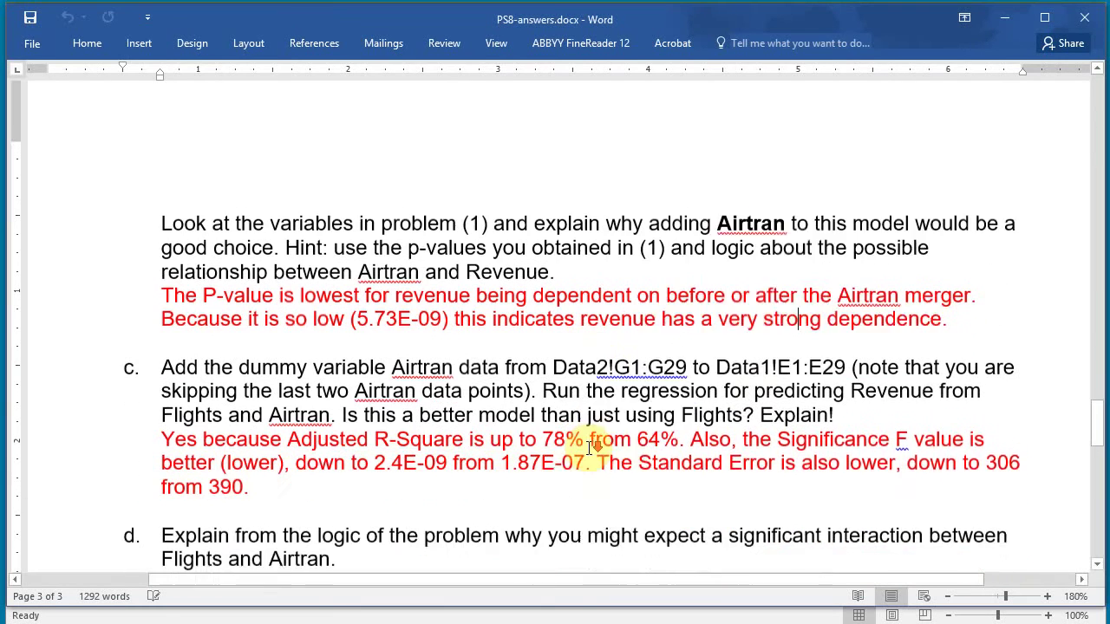
{"action": "left_click", "coordinate": [423, 322]}
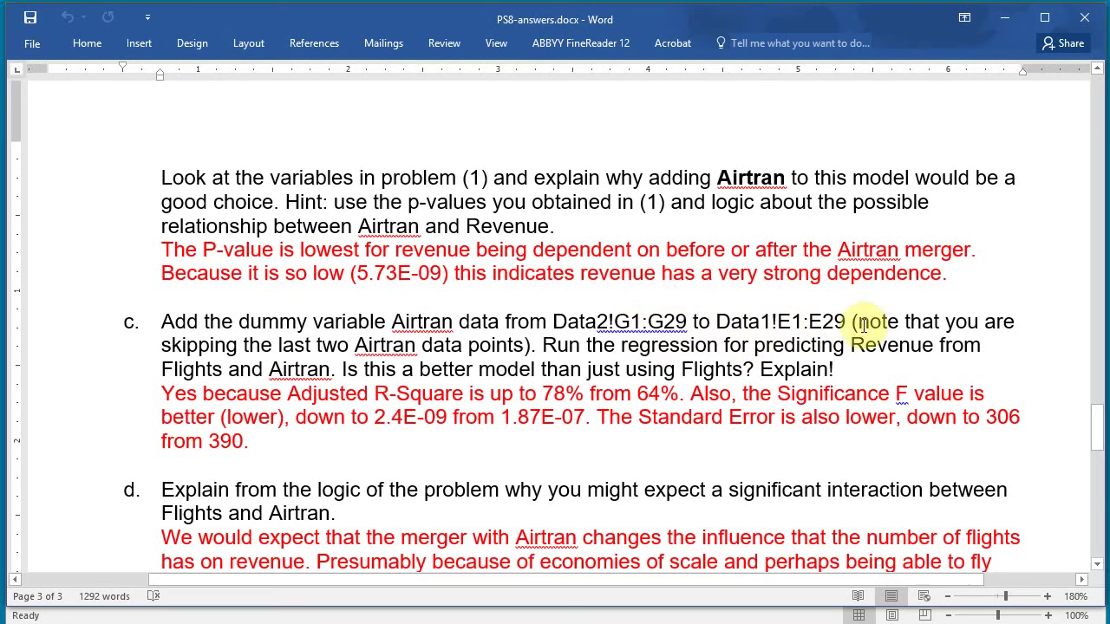
{"action": "left_click", "coordinate": [790, 323]}
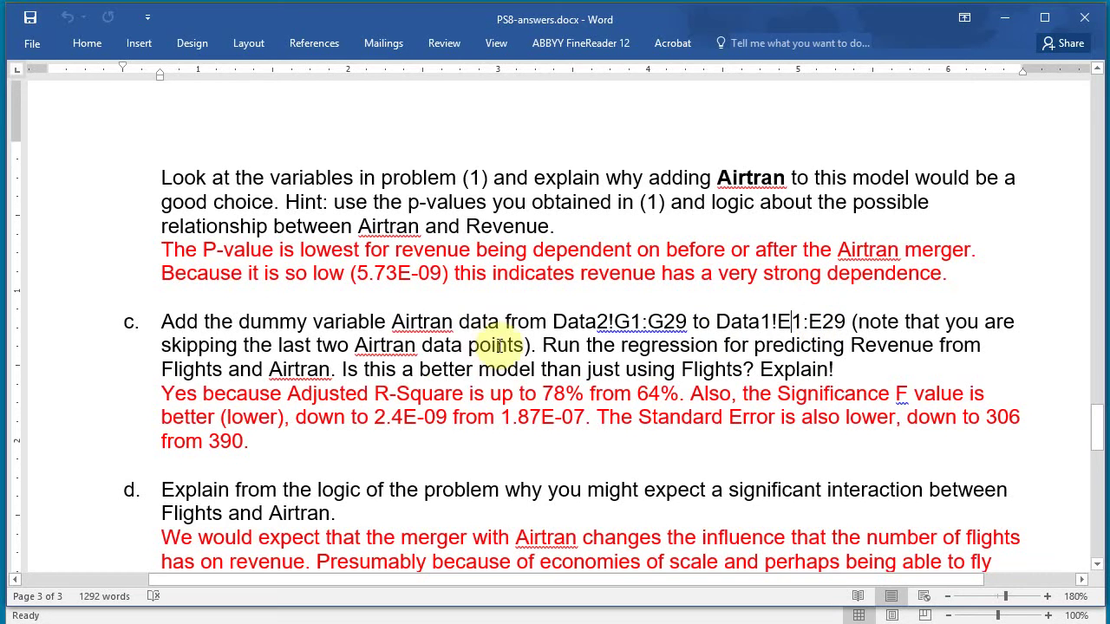
{"action": "left_click", "coordinate": [371, 344]}
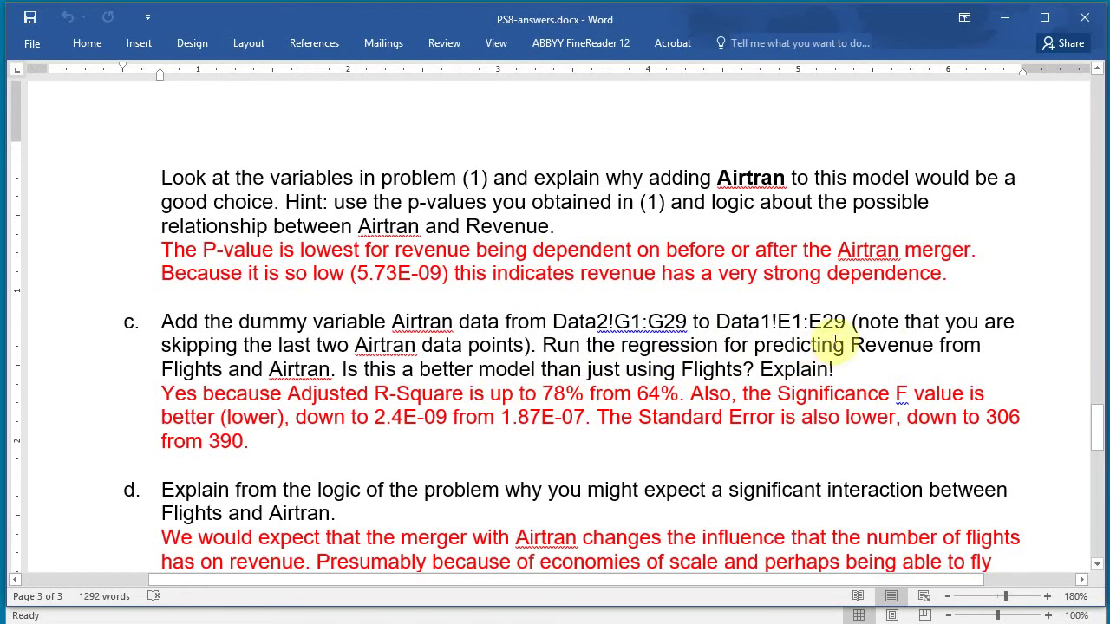
{"action": "left_click", "coordinate": [196, 371]}
{"action": "left_click", "coordinate": [300, 371]}
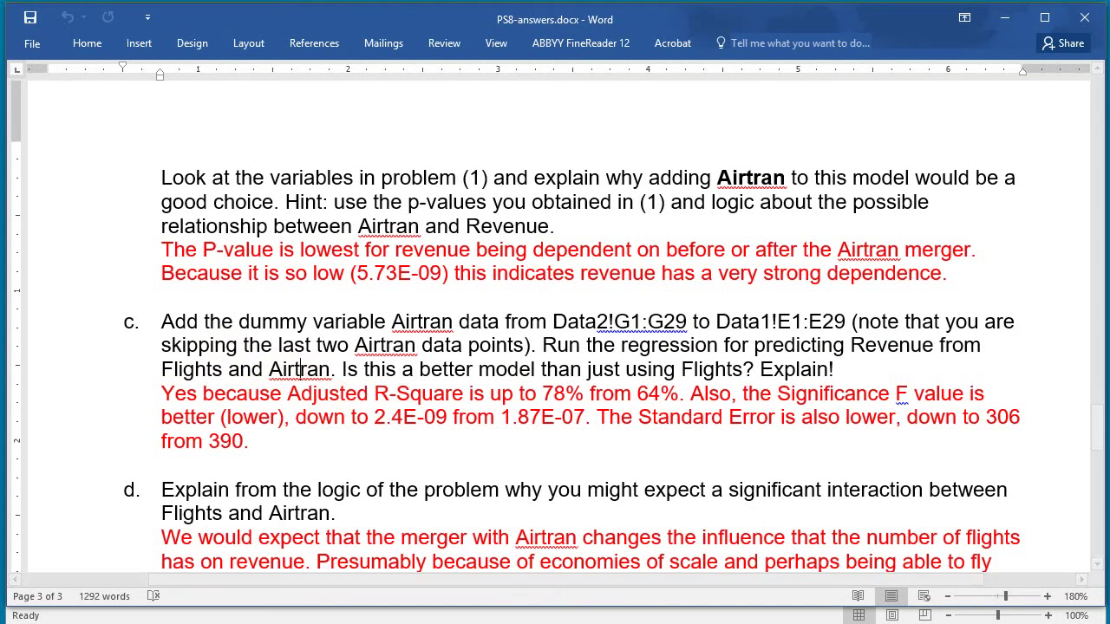
Switch to the original SWA_PS8 workbook and view the Revenue and Flights data on the Data1 sheet.
{"action": "key", "text": "alt+Tab"}
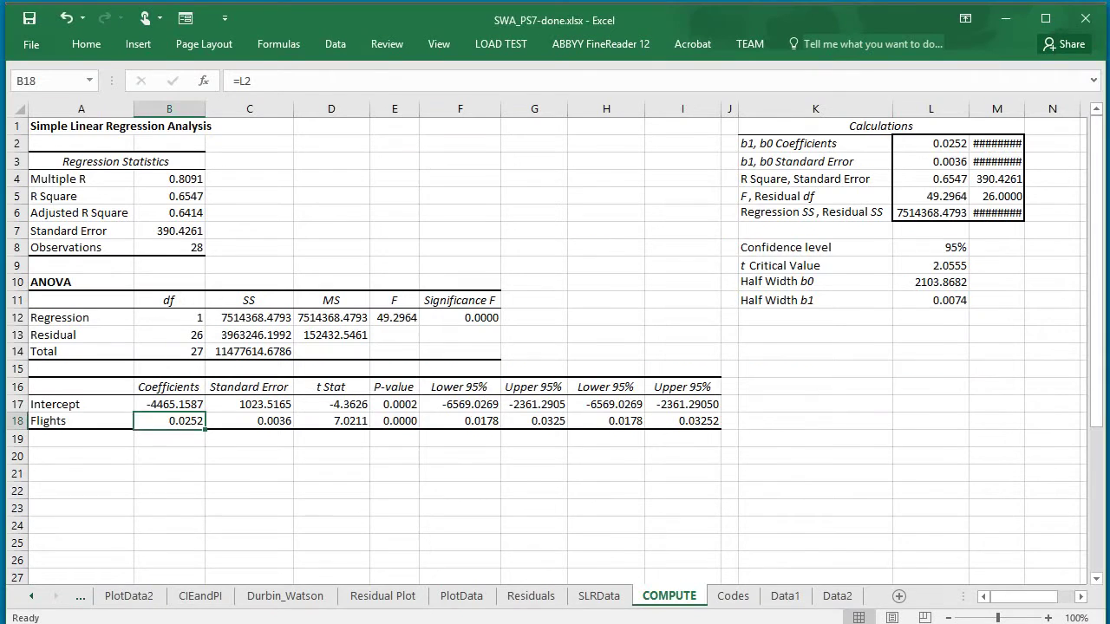
{"action": "key", "text": "alt+Tab"}
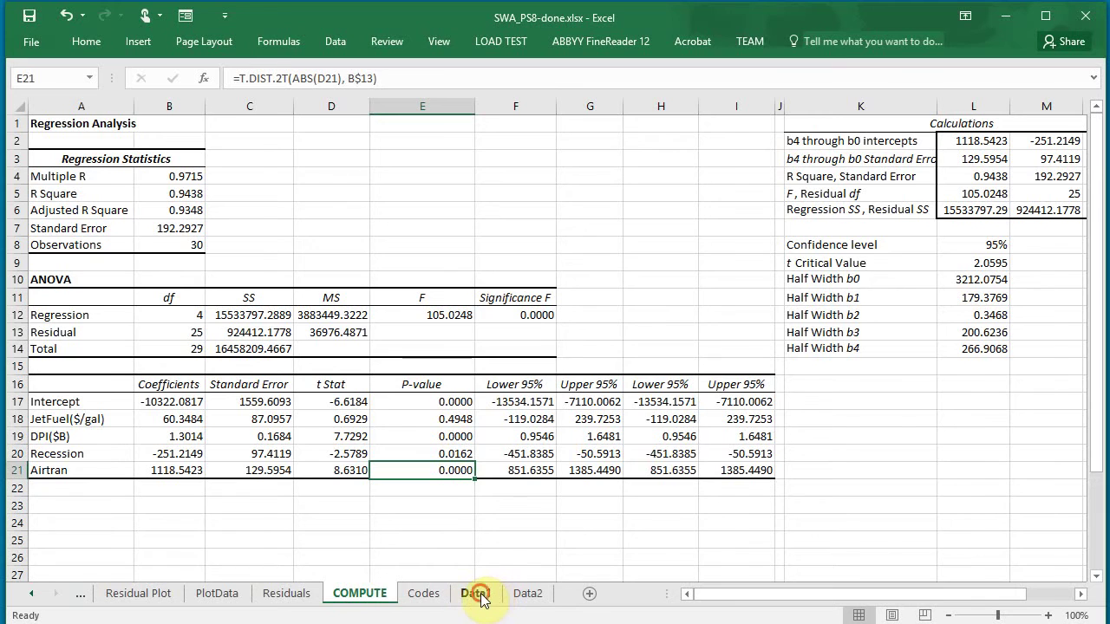
{"action": "left_click", "coordinate": [476, 593]}
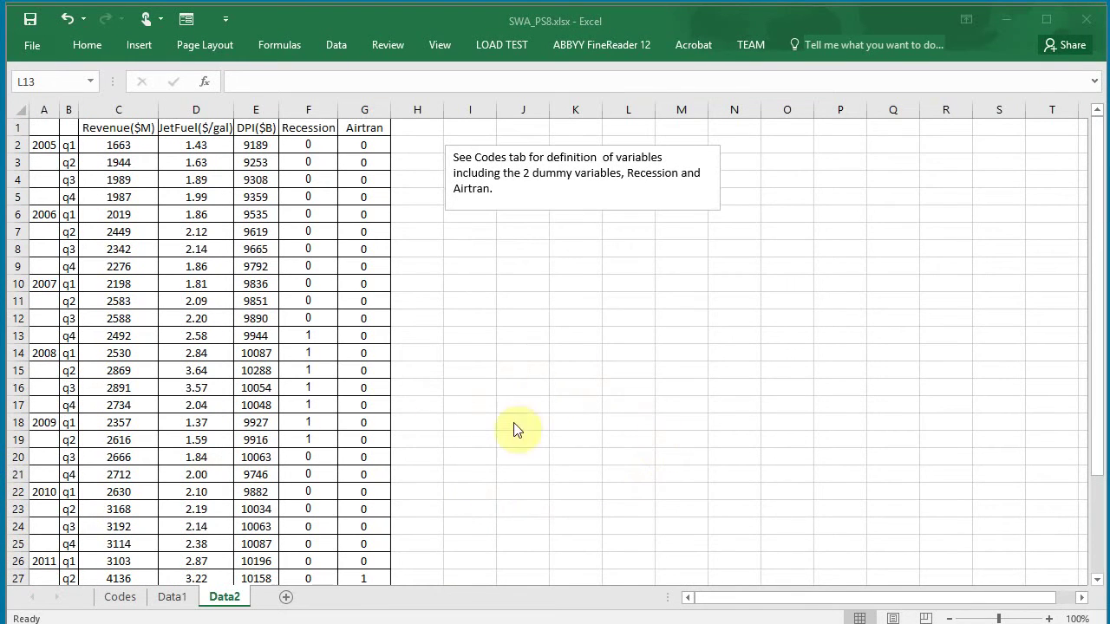
{"action": "left_click", "coordinate": [170, 601]}
{"action": "left_click", "coordinate": [174, 582]}
{"action": "left_click", "coordinate": [171, 598]}
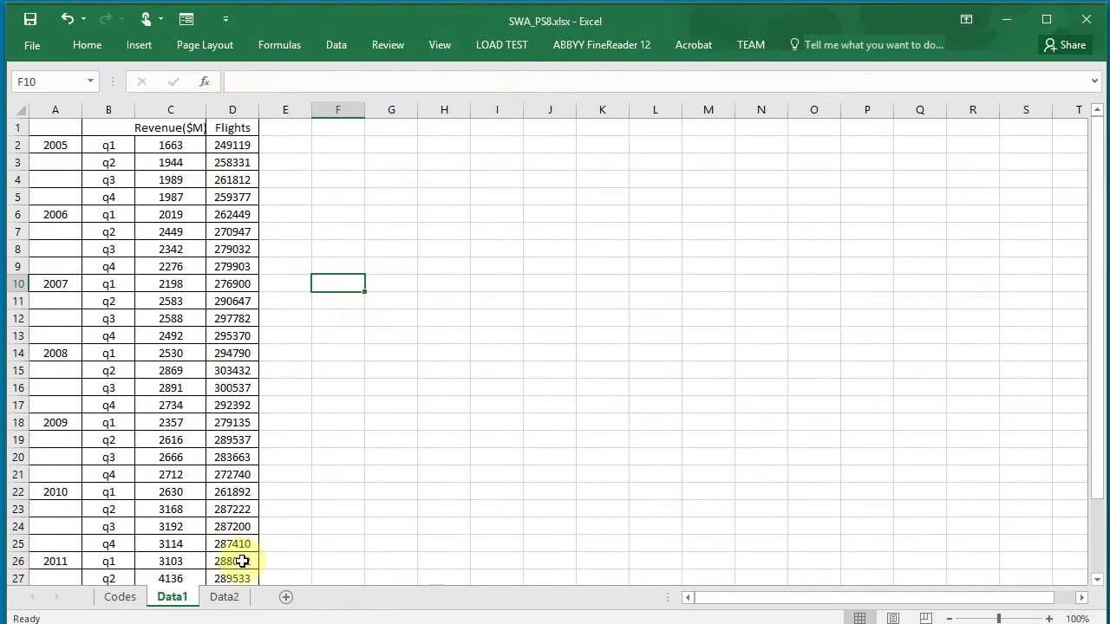
Copy the Airtran column with its header, cells G1:G29, from the Data2 sheet.
{"action": "left_click", "coordinate": [180, 599]}
{"action": "left_click", "coordinate": [213, 598]}
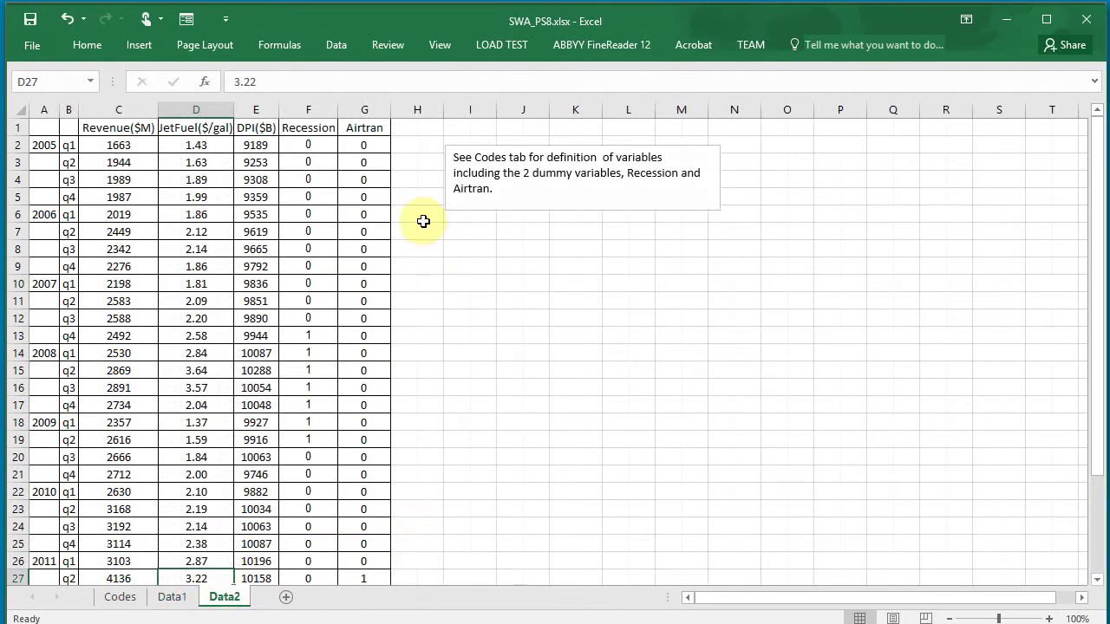
{"action": "left_click", "coordinate": [363, 129]}
{"action": "left_click_drag", "start_coordinate": [364, 128], "coordinate": [352, 507]}
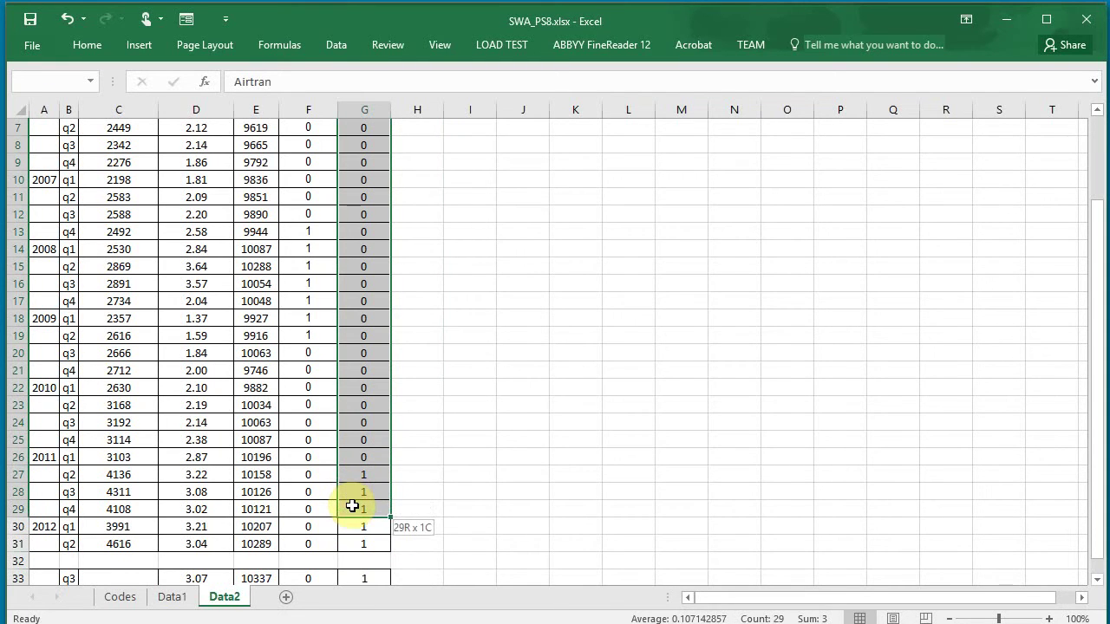
{"action": "right_click", "coordinate": [366, 246]}
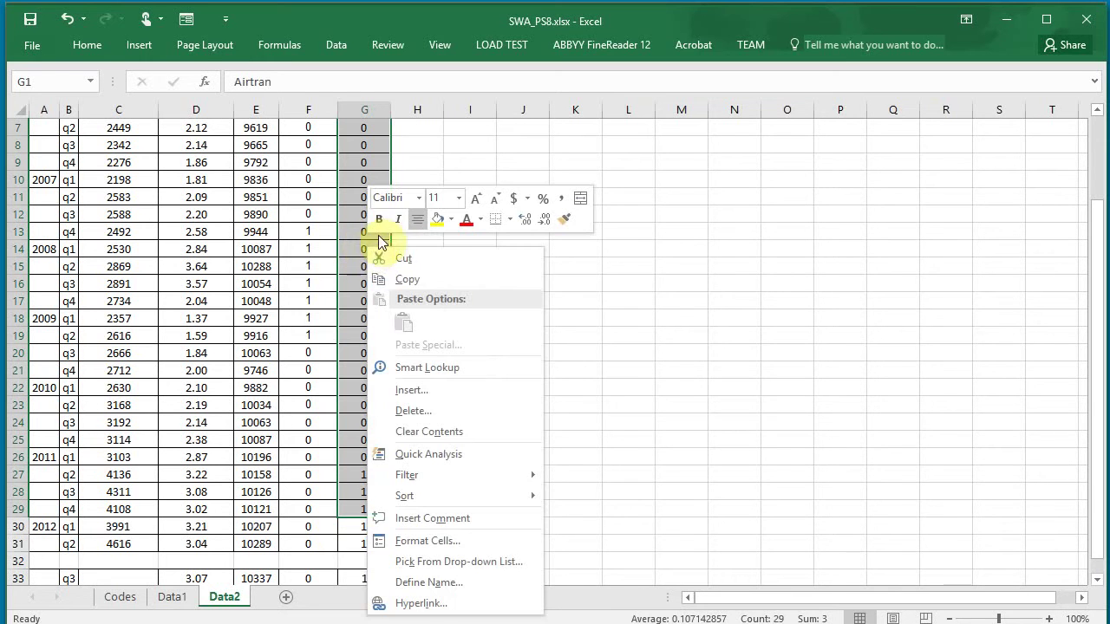
{"action": "left_click", "coordinate": [414, 278]}
{"action": "scroll", "coordinate": [413, 269], "scroll_direction": "up", "scroll_amount": 2}
Paste the copied Airtran data as values into the Data1 sheet starting at E1, and check that it ends at row 29.
{"action": "left_click", "coordinate": [172, 596]}
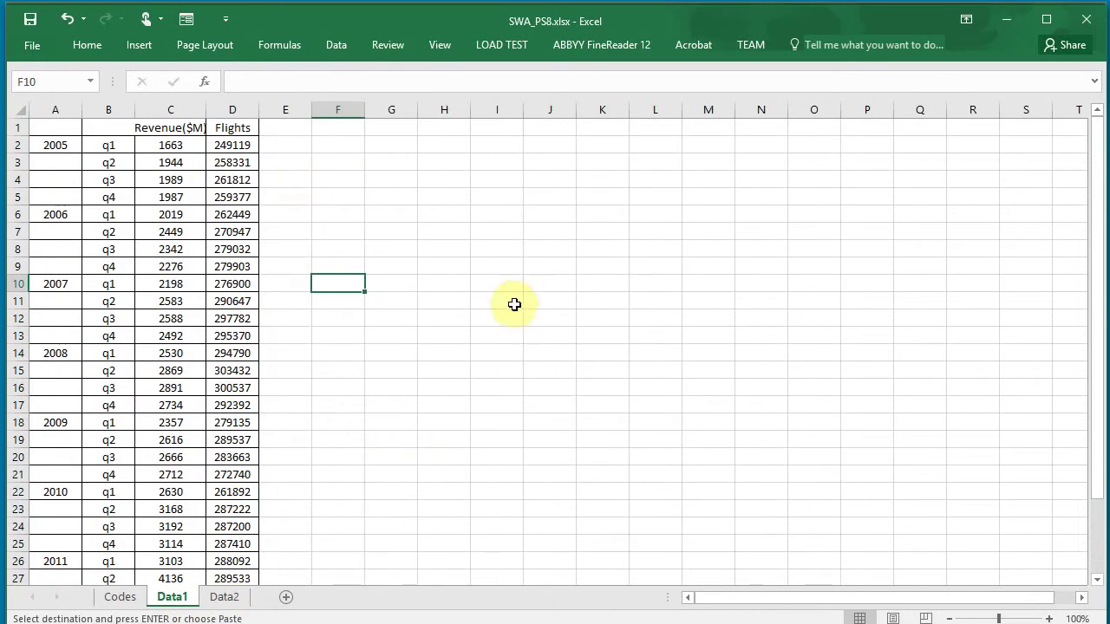
{"action": "left_click", "coordinate": [289, 129]}
{"action": "right_click", "coordinate": [290, 128]}
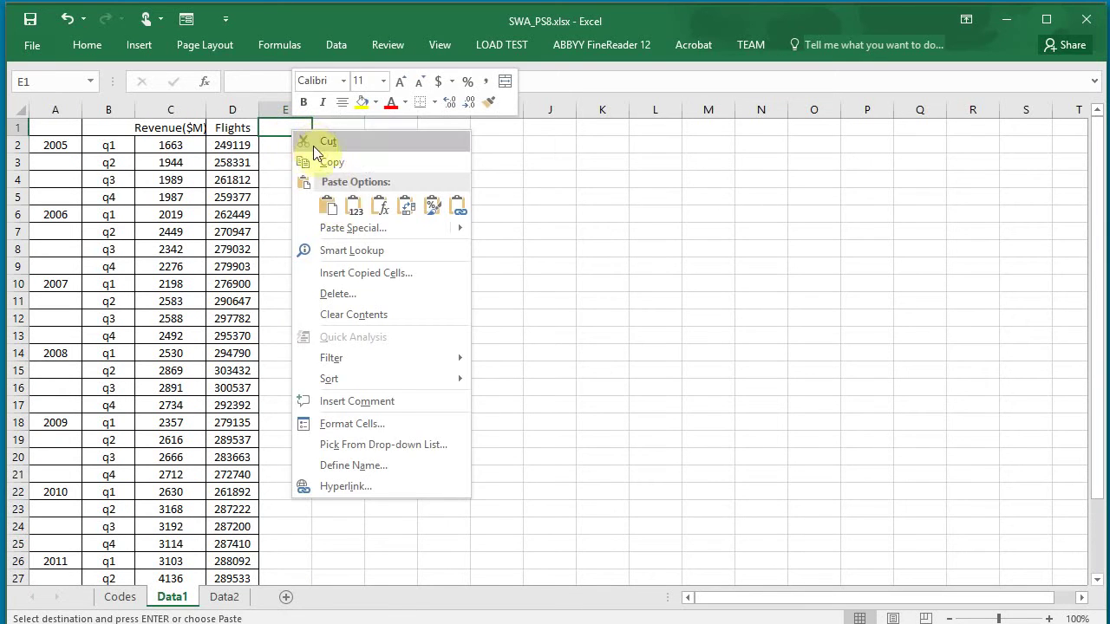
{"action": "left_click", "coordinate": [351, 205]}
{"action": "scroll", "coordinate": [416, 356], "scroll_direction": "down", "scroll_amount": 2}
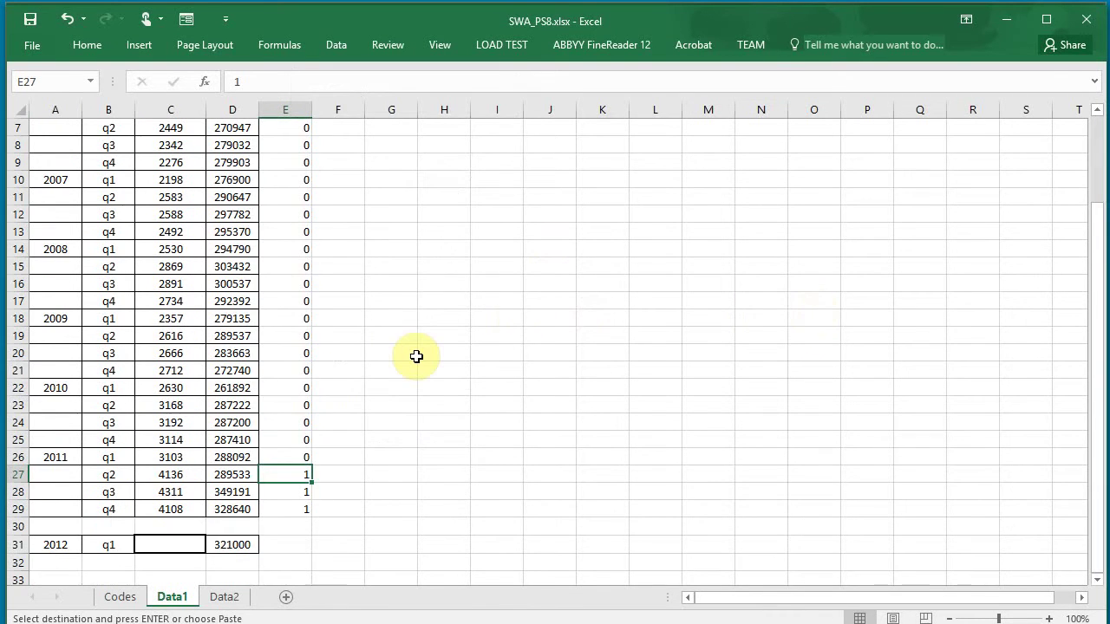
{"action": "scroll", "coordinate": [416, 356], "scroll_direction": "up", "scroll_amount": 2}
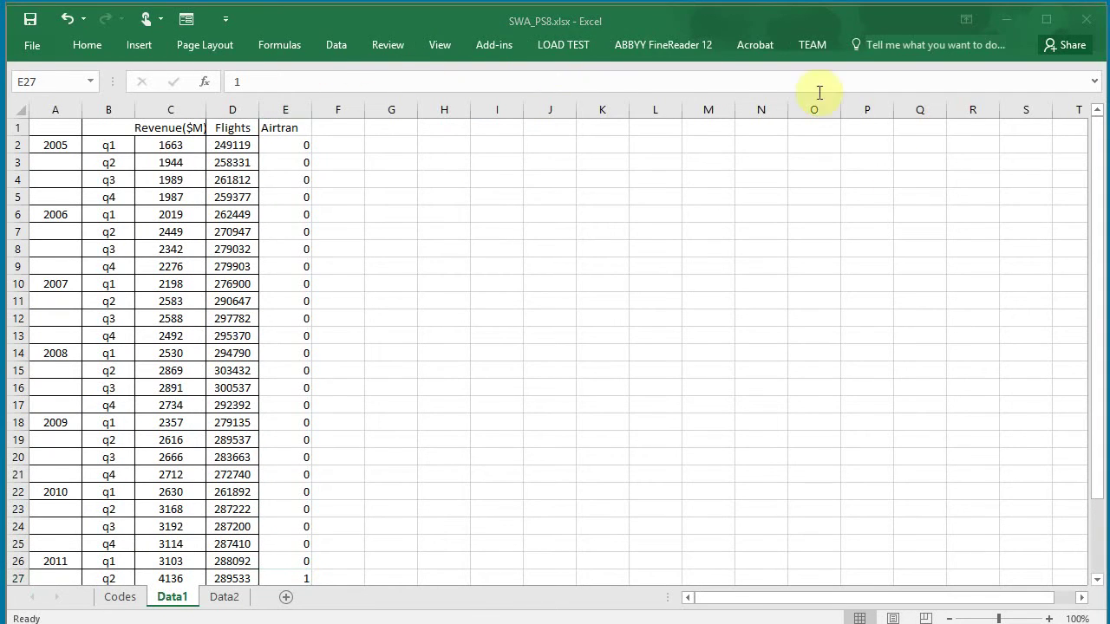
Set up a PHStat Multiple Regression with Y range Data1!C1:C29 and X range Data1!D1:E29.
{"action": "left_click", "coordinate": [497, 44]}
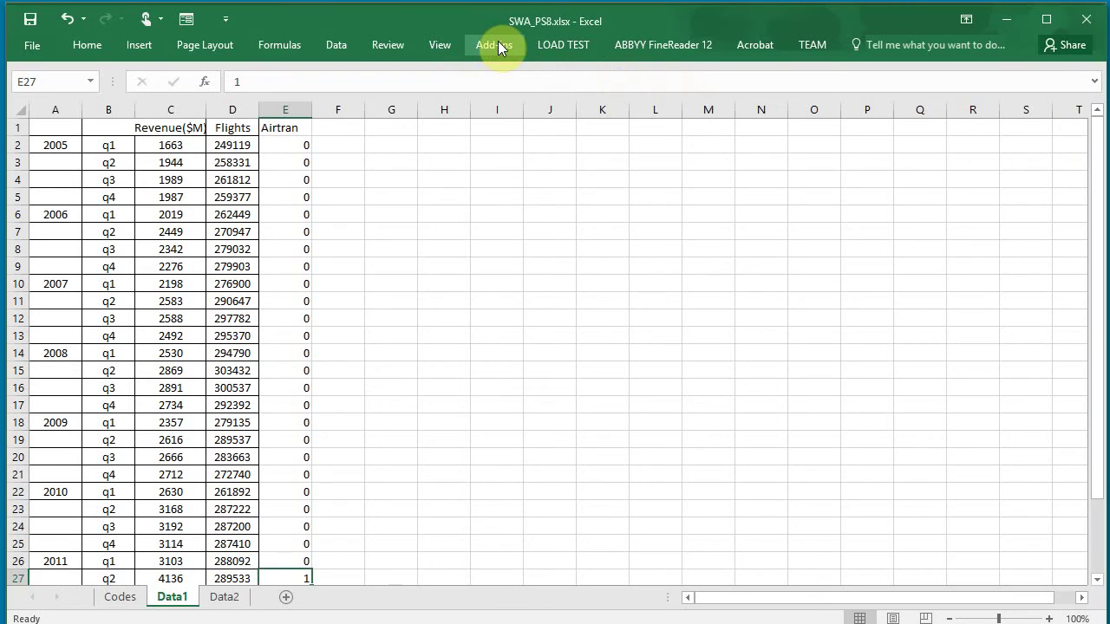
{"action": "left_click", "coordinate": [69, 69]}
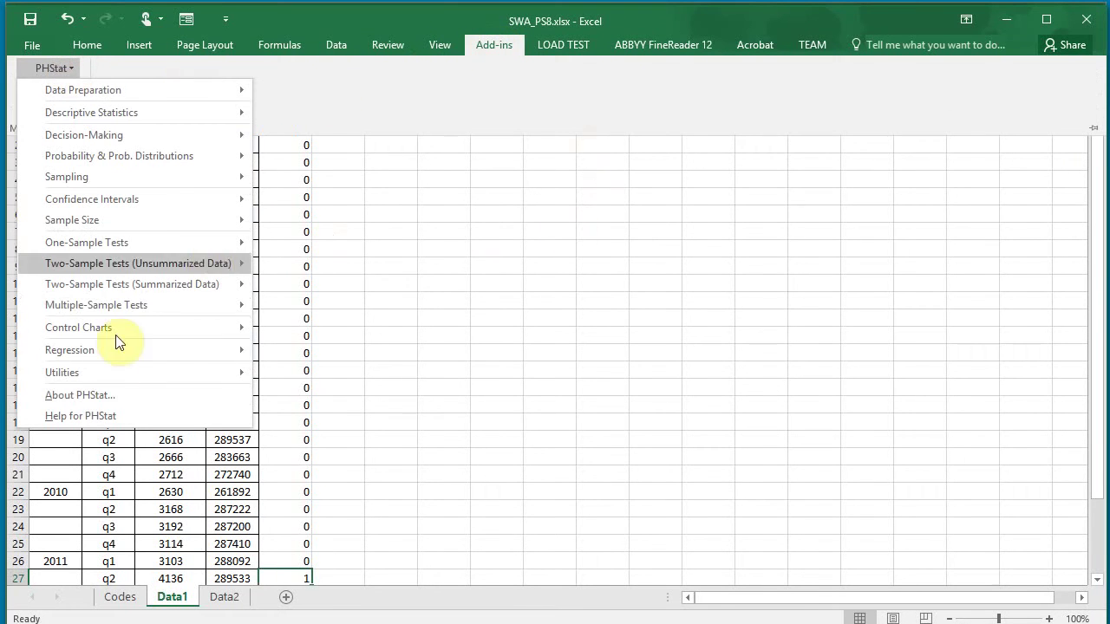
{"action": "mouse_move", "coordinate": [101, 349]}
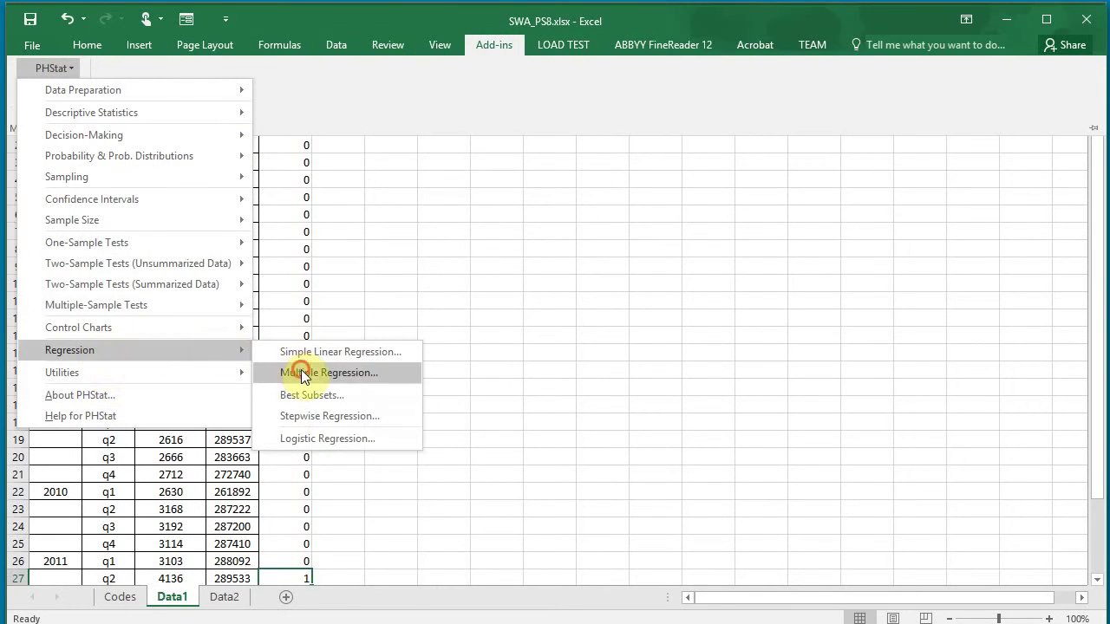
{"action": "left_click", "coordinate": [301, 370]}
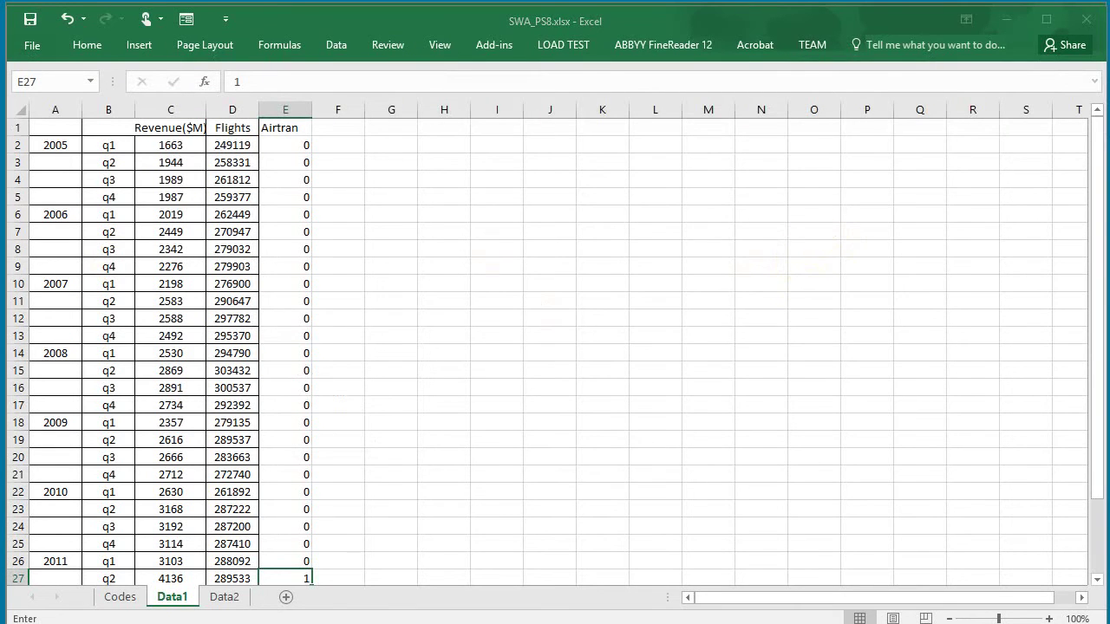
{"action": "left_click", "coordinate": [708, 134]}
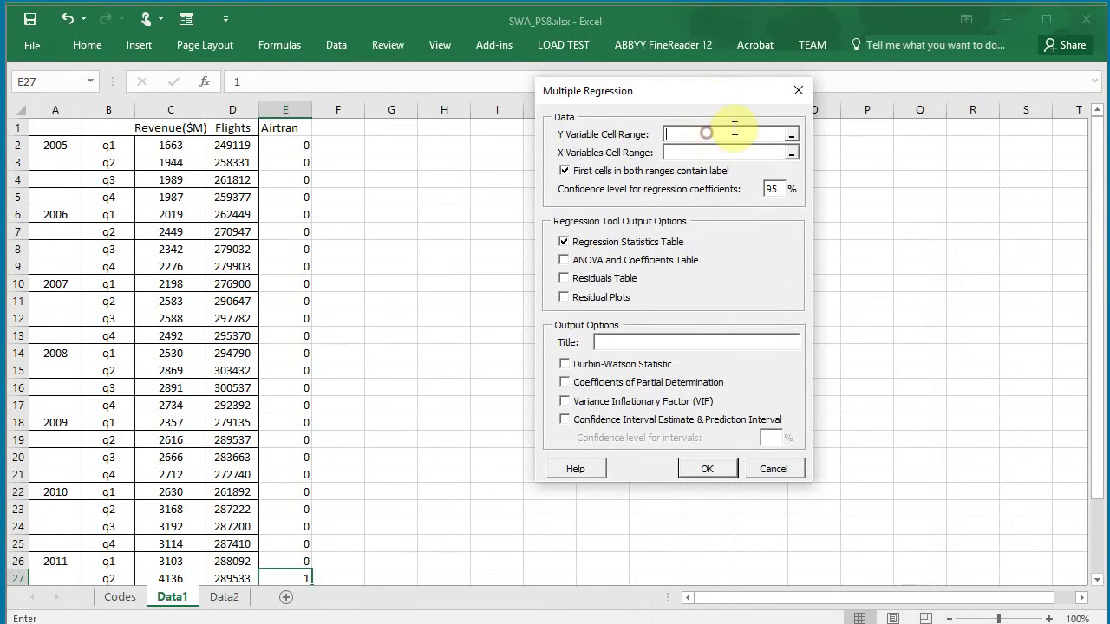
{"action": "left_click_drag", "start_coordinate": [183, 128], "coordinate": [173, 533]}
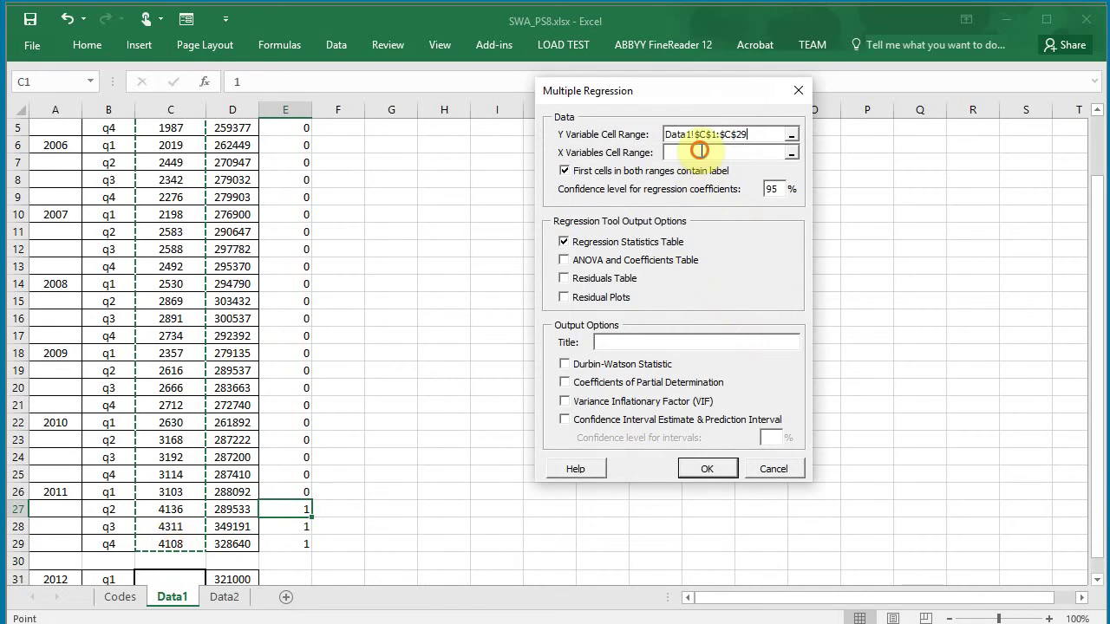
{"action": "scroll", "coordinate": [364, 238], "scroll_direction": "up", "scroll_amount": 2}
{"action": "left_click_drag", "start_coordinate": [226, 127], "coordinate": [273, 540]}
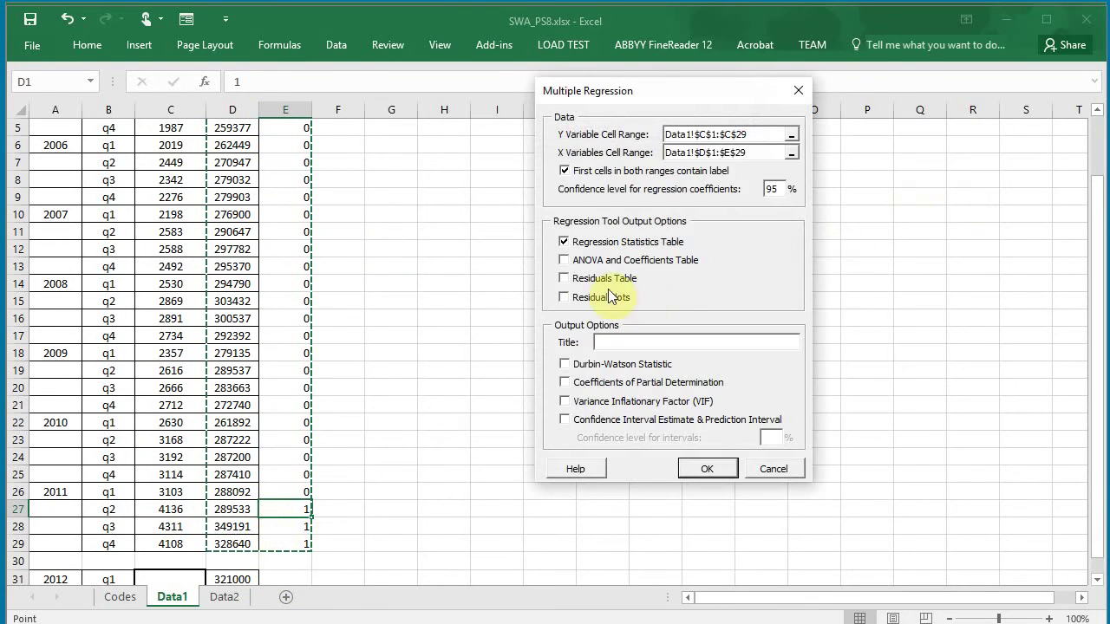
Enable all remaining regression output and diagnostic options with a 95% confidence level for intervals, and run the multiple regression.
{"action": "left_click", "coordinate": [564, 259]}
{"action": "left_click", "coordinate": [564, 277]}
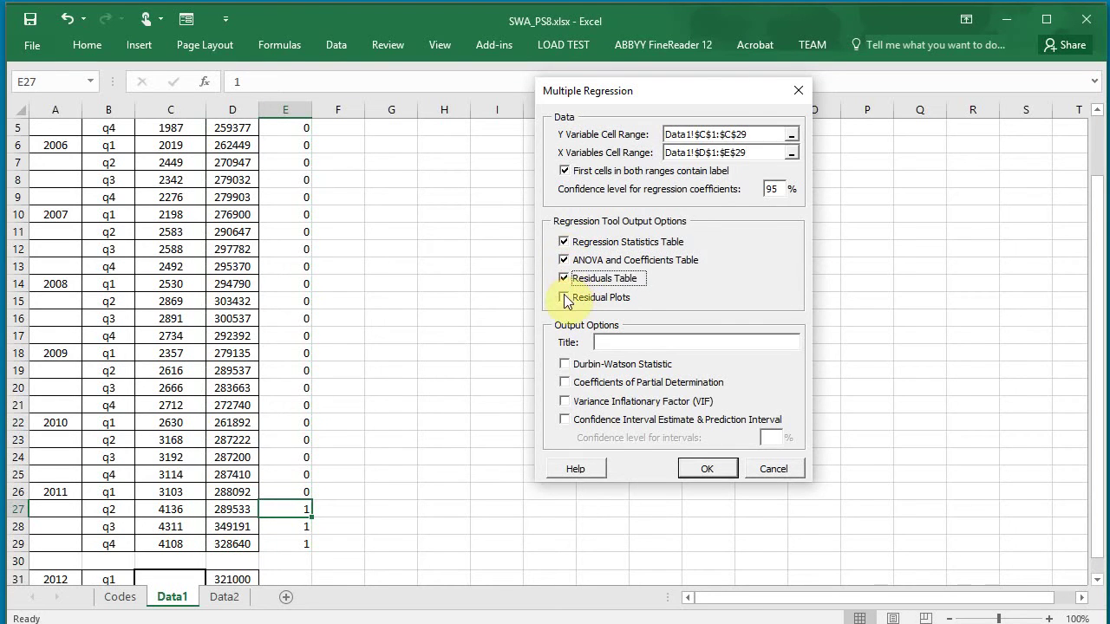
{"action": "left_click", "coordinate": [564, 296]}
{"action": "left_click", "coordinate": [564, 364]}
{"action": "left_click", "coordinate": [564, 383]}
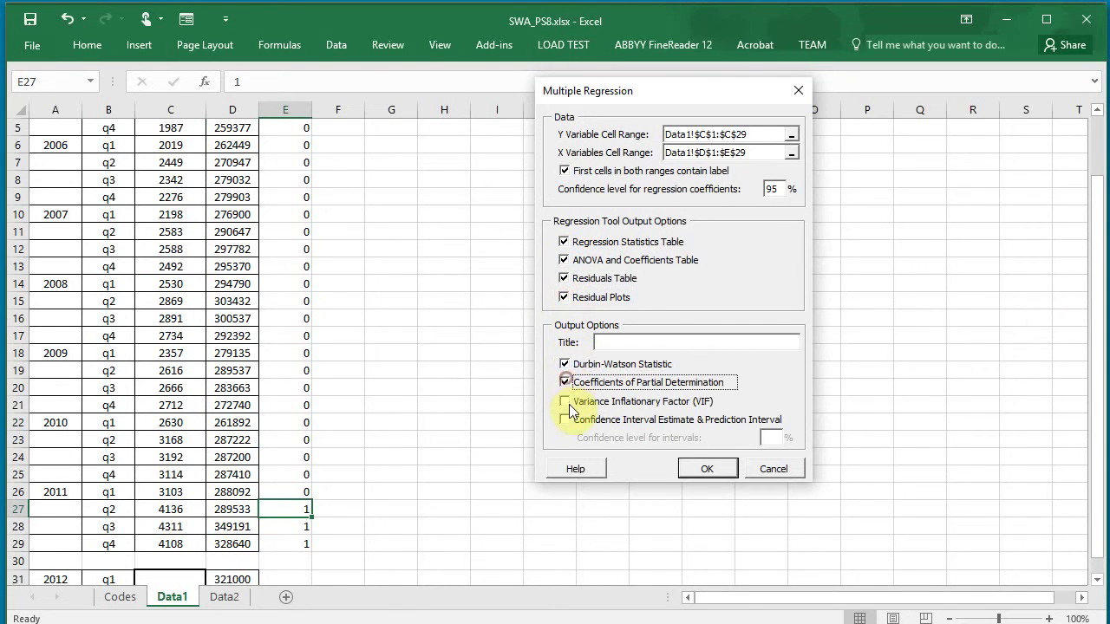
{"action": "left_click", "coordinate": [564, 402]}
{"action": "left_click", "coordinate": [564, 420]}
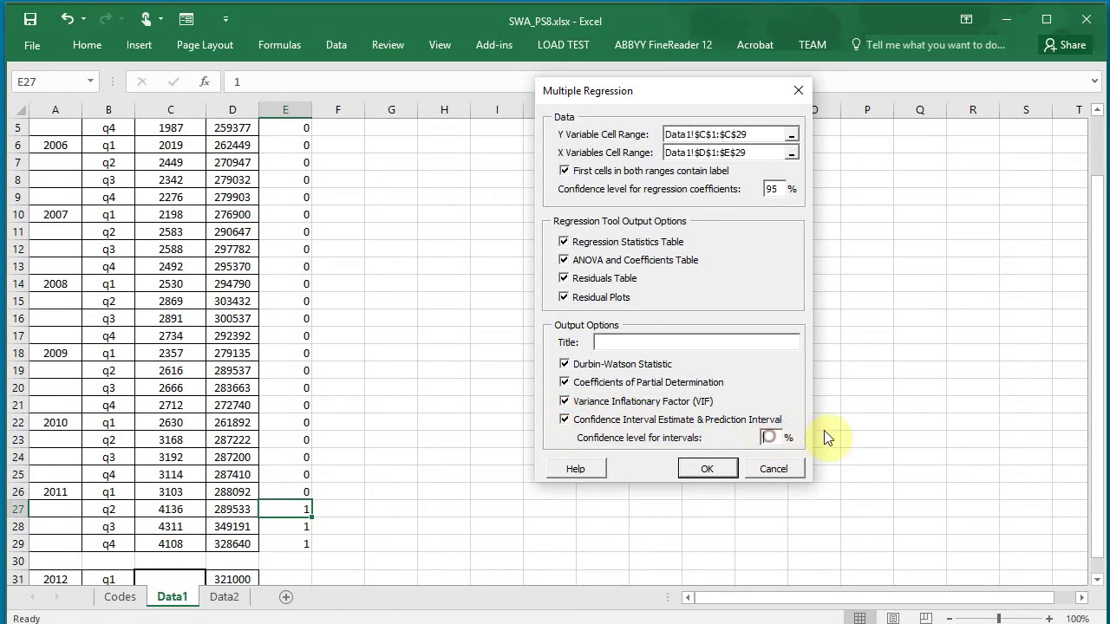
{"action": "type", "text": "95"}
{"action": "left_click", "coordinate": [709, 469]}
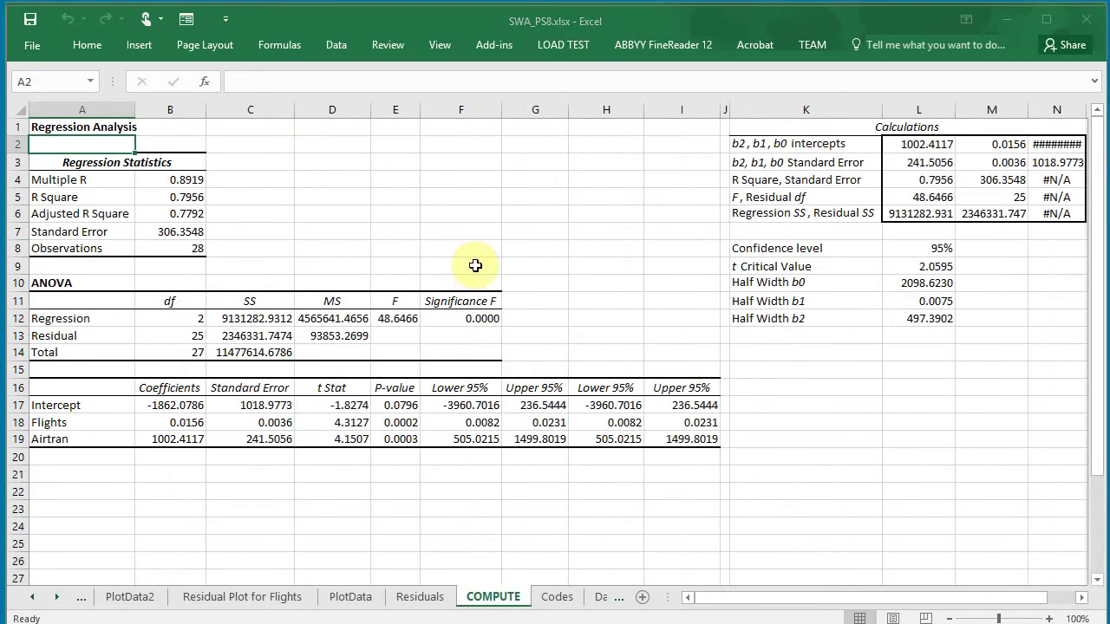
Examine R Square, the Flights and Airtran coefficients, their P-values and Significance F on the COMPUTE sheet.
{"action": "left_click", "coordinate": [495, 600]}
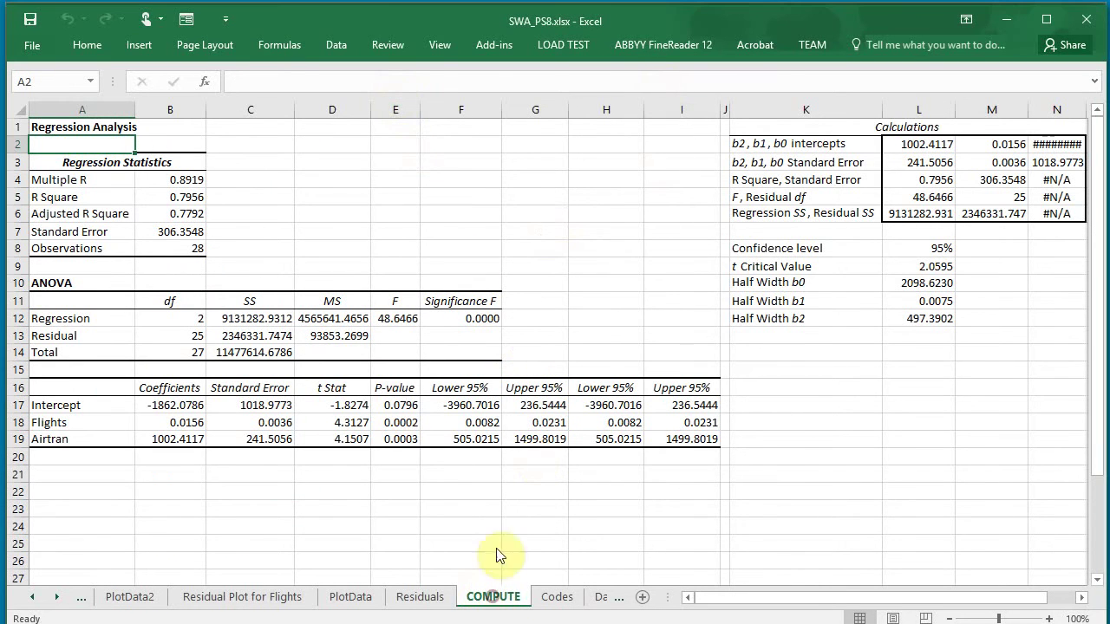
{"action": "left_click", "coordinate": [174, 199]}
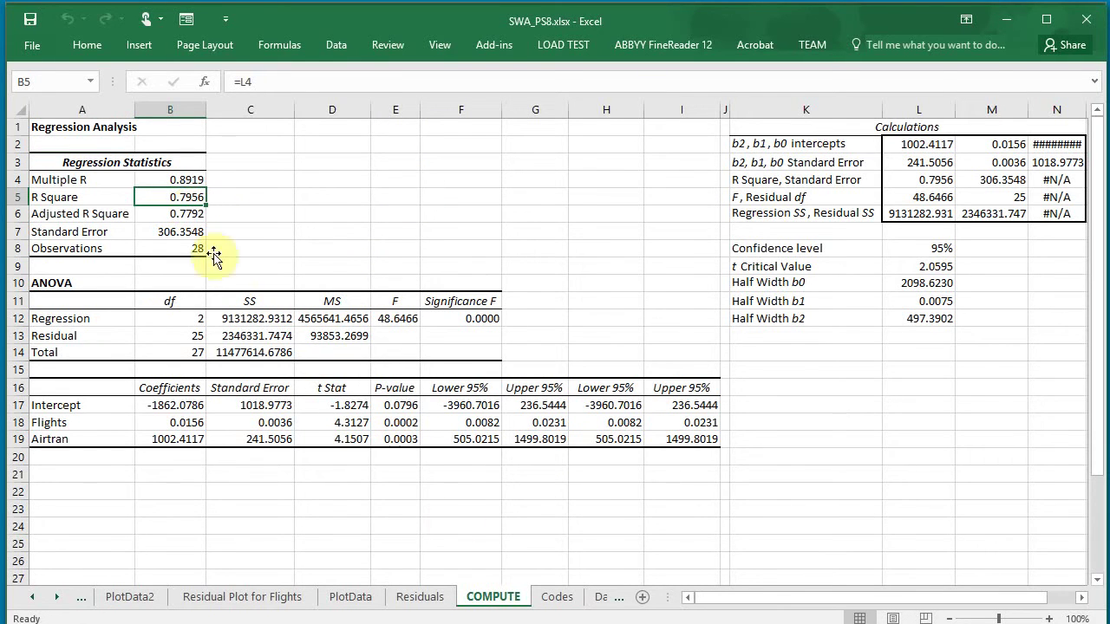
{"action": "left_click", "coordinate": [168, 422]}
{"action": "left_click", "coordinate": [178, 440]}
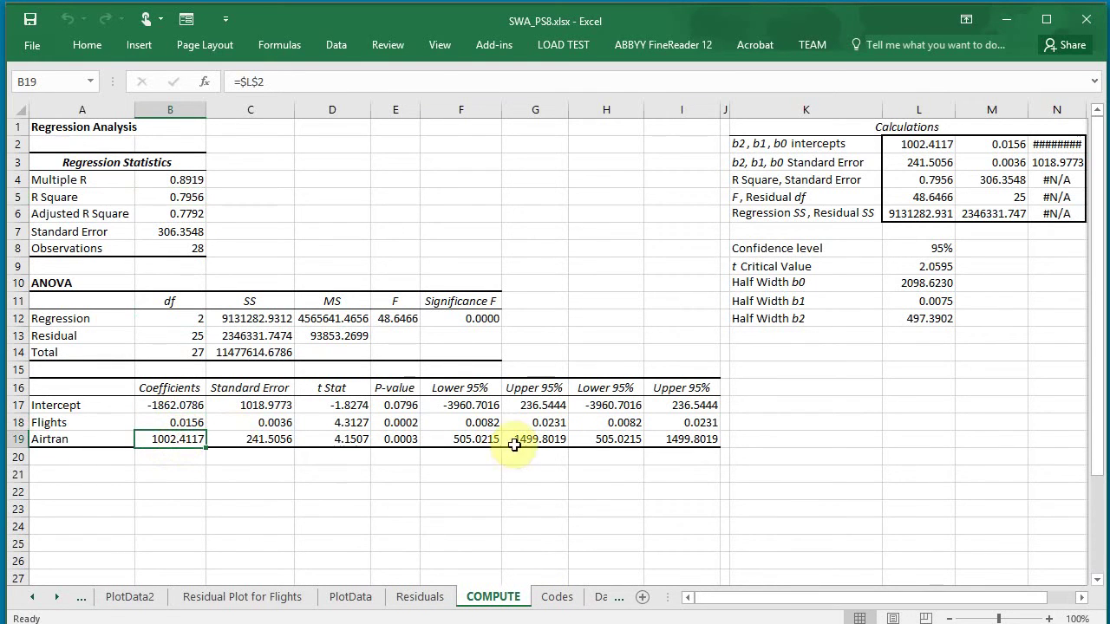
{"action": "left_click", "coordinate": [410, 426]}
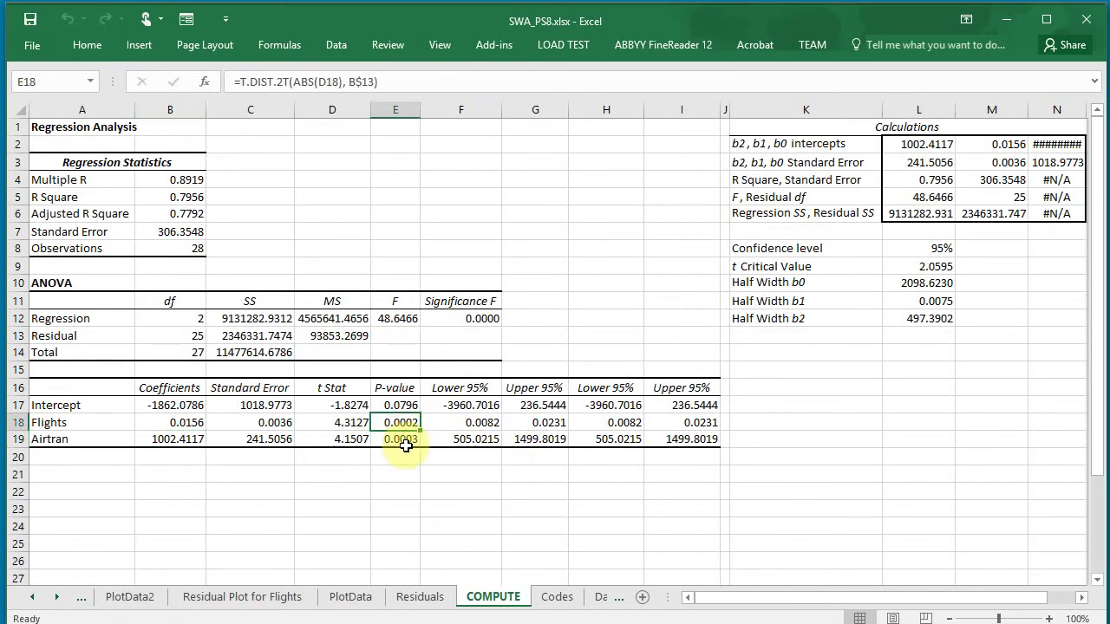
{"action": "left_click", "coordinate": [482, 318]}
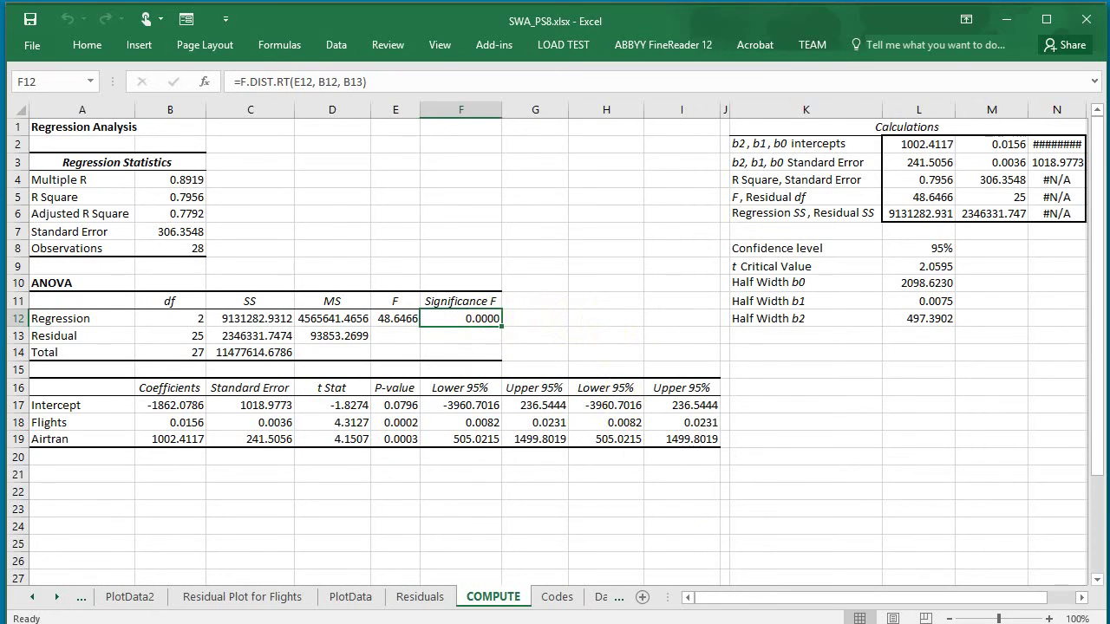
Switch to the SWA_PS7-done workbook and check the Flights term and R Square of its simple linear regression.
{"action": "left_click", "coordinate": [118, 422]}
{"action": "left_click", "coordinate": [186, 196]}
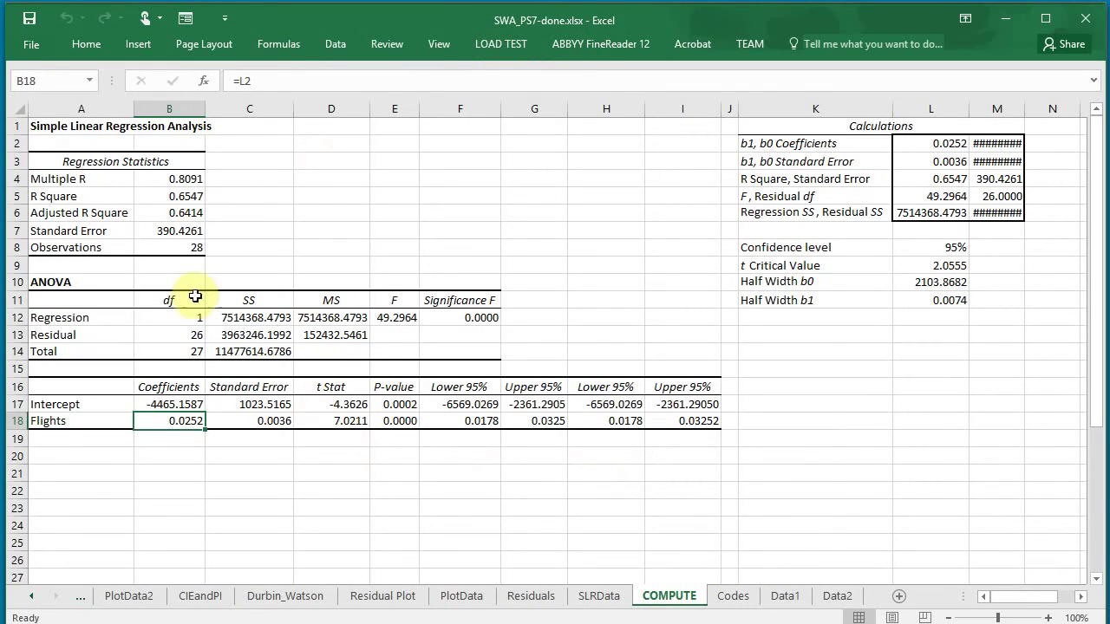
{"action": "left_click", "coordinate": [91, 420]}
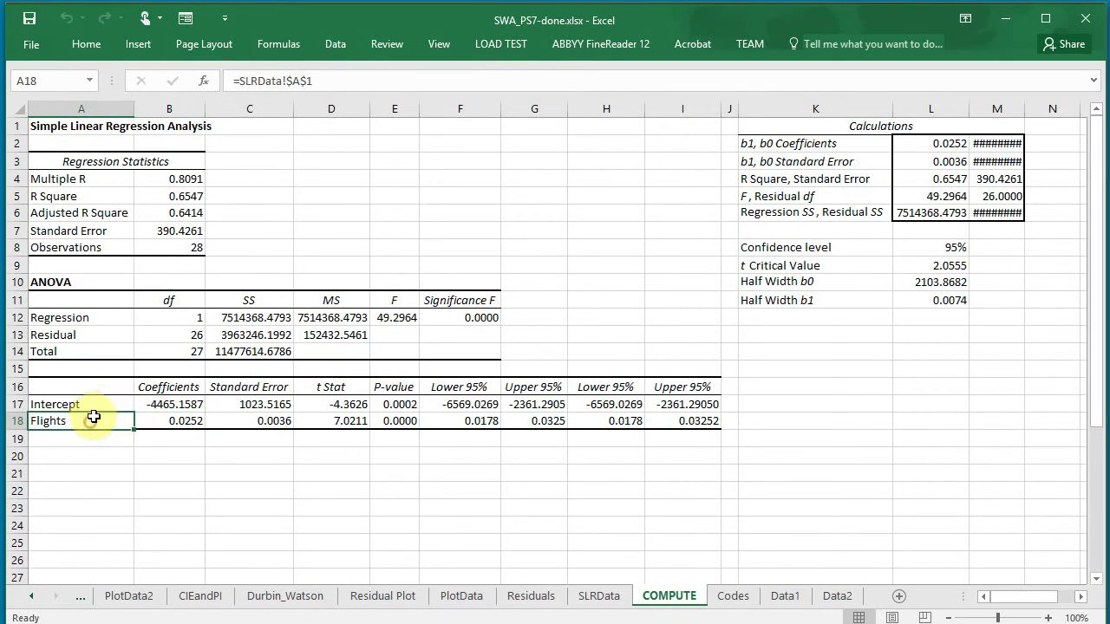
{"action": "left_click", "coordinate": [182, 195]}
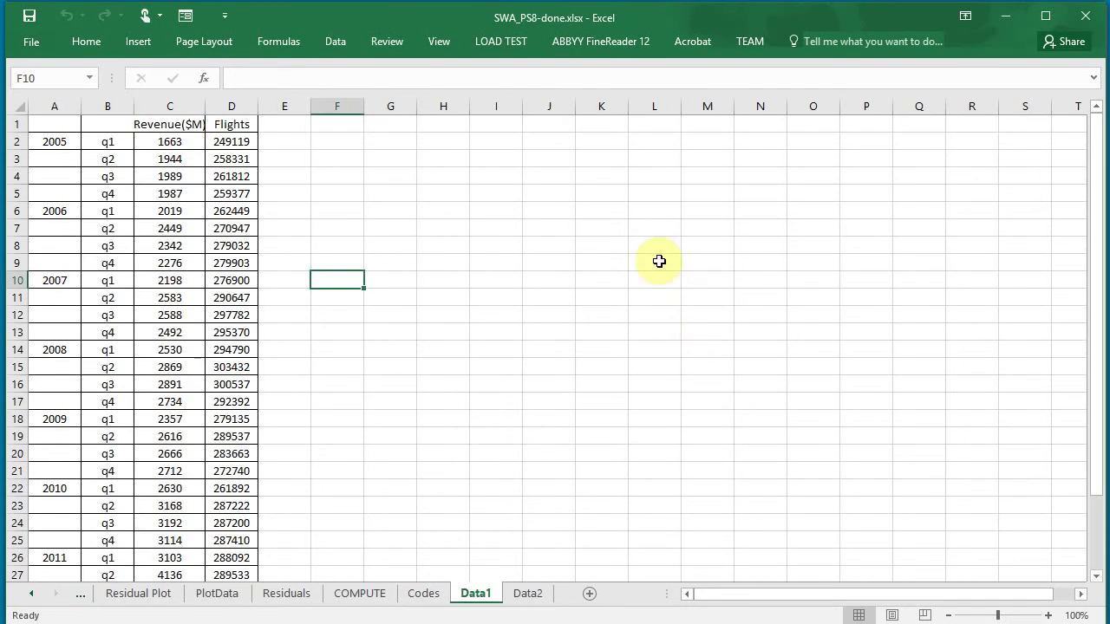
Open the COMPUTE sheet of the SWA_PS8-done workbook and check its predictors and R Square.
{"action": "left_click", "coordinate": [360, 594]}
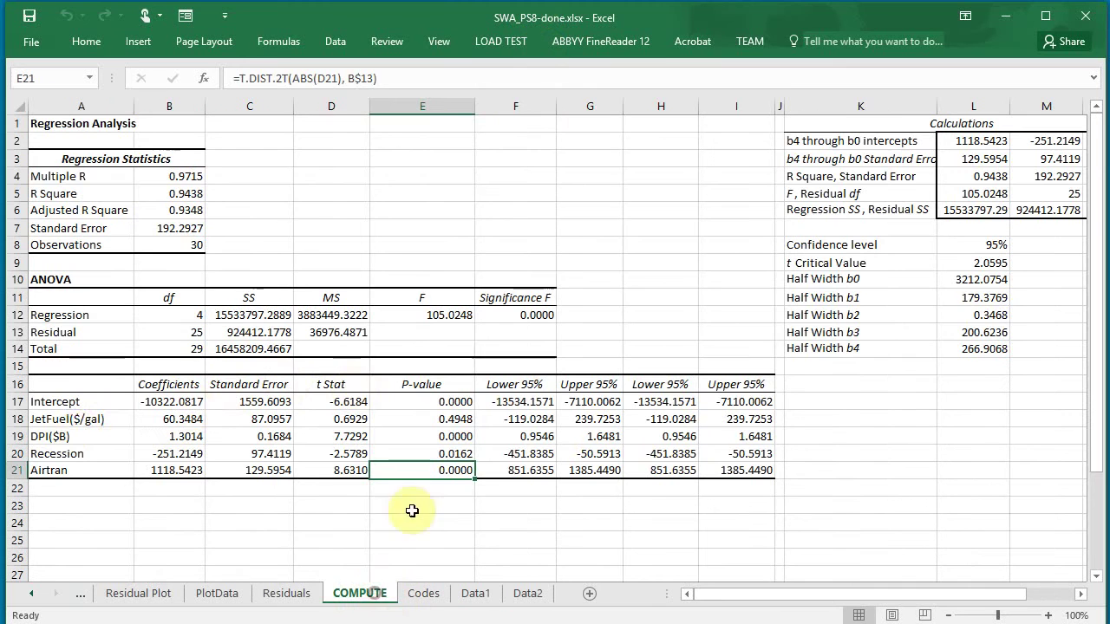
{"action": "left_click", "coordinate": [85, 422]}
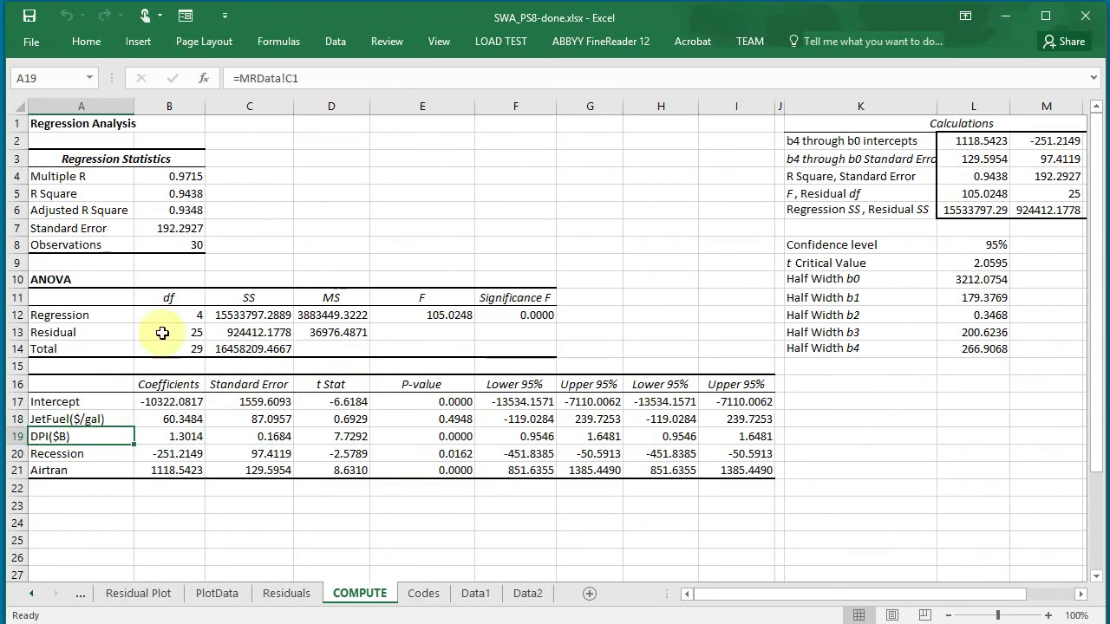
{"action": "left_click", "coordinate": [184, 193]}
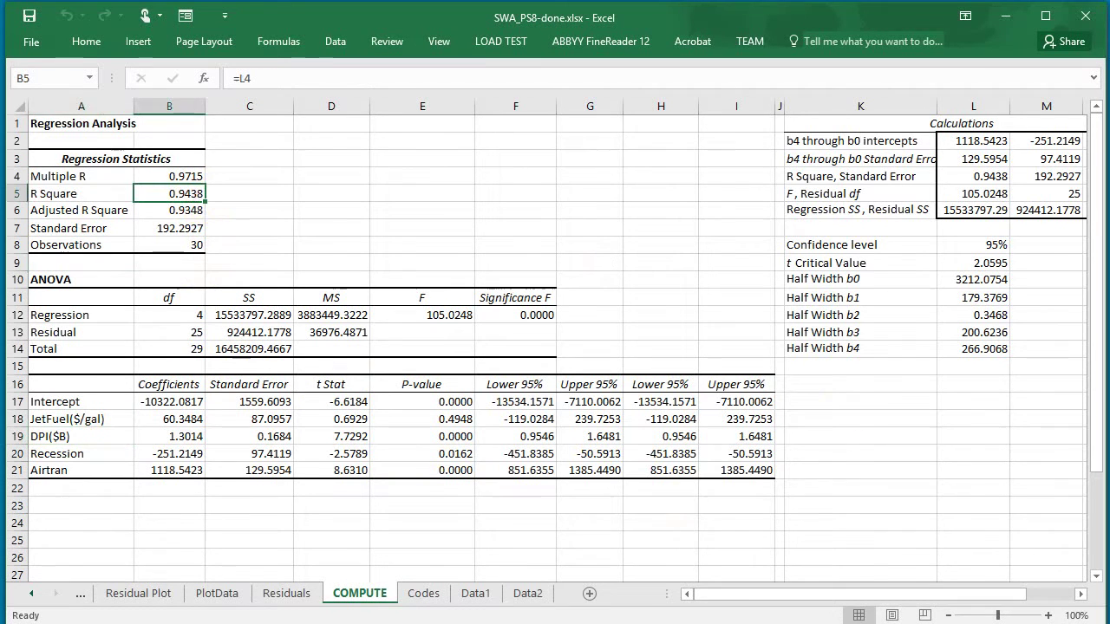
Switch to PS8-answers in Word and read the part c answer comparing Adjusted R-Square, Significance F and Standard Error.
{"action": "key", "text": "alt+Tab"}
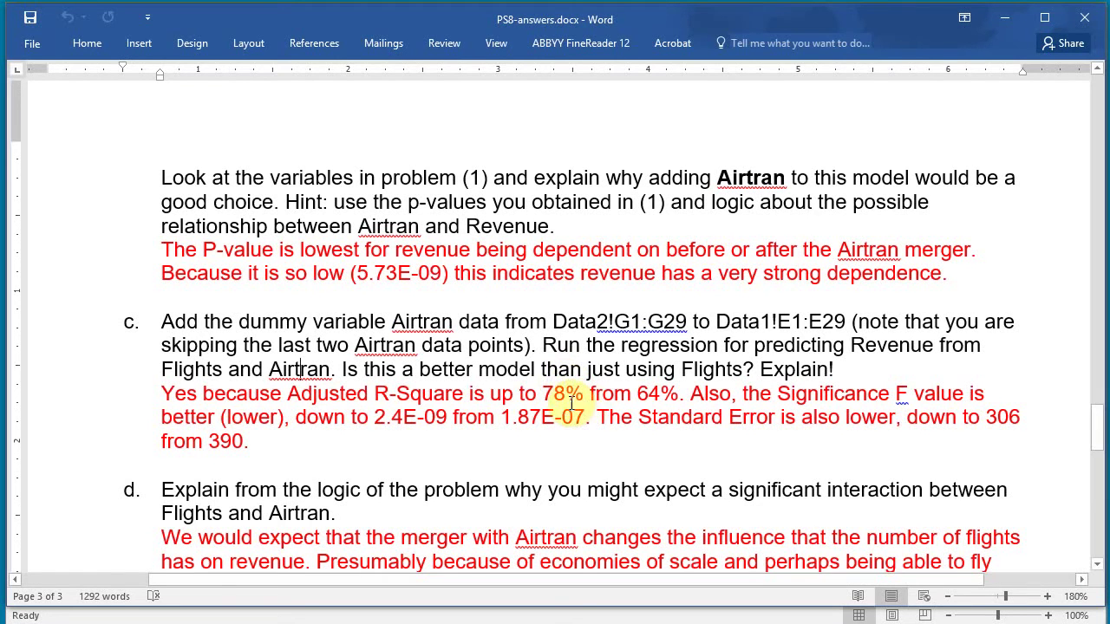
{"action": "left_click", "coordinate": [339, 393]}
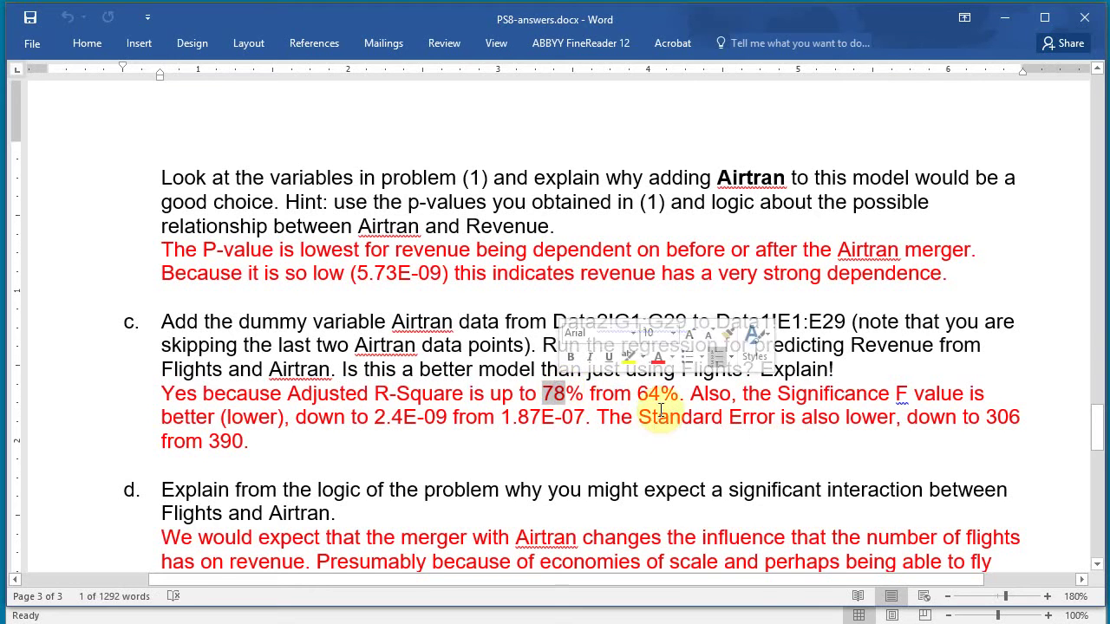
{"action": "left_click", "coordinate": [648, 393]}
{"action": "left_click", "coordinate": [895, 397]}
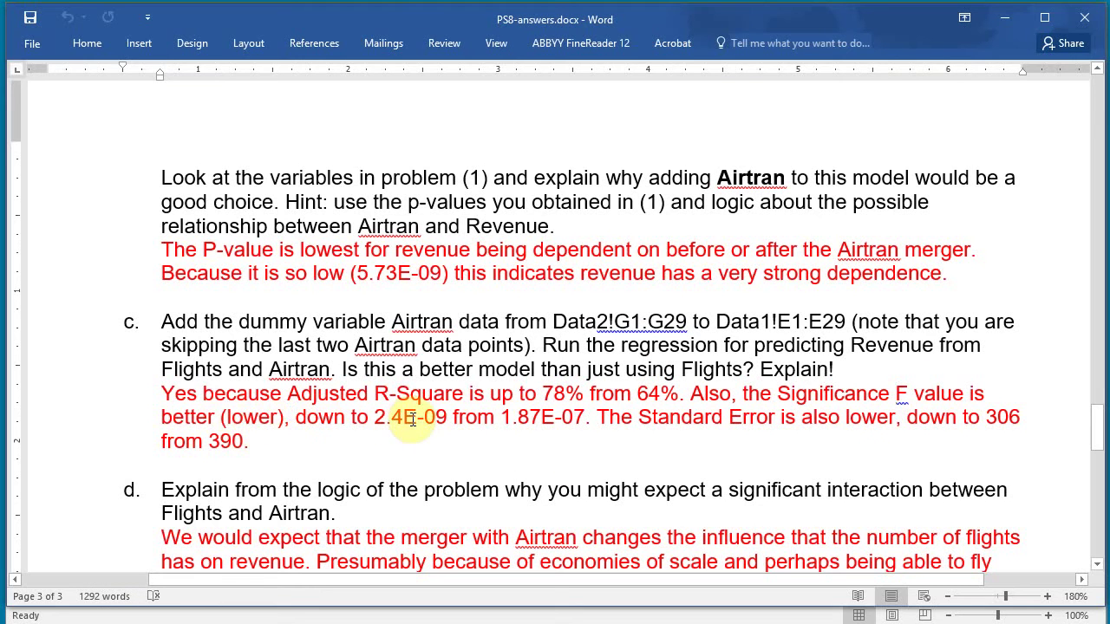
{"action": "left_click", "coordinate": [872, 420]}
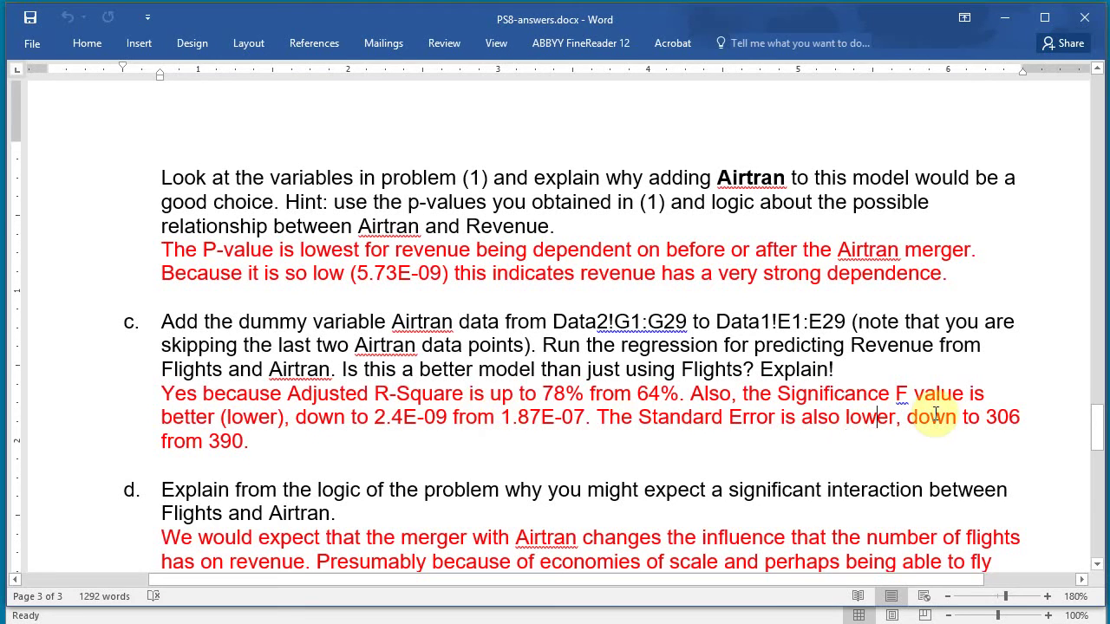
{"action": "left_click", "coordinate": [996, 417]}
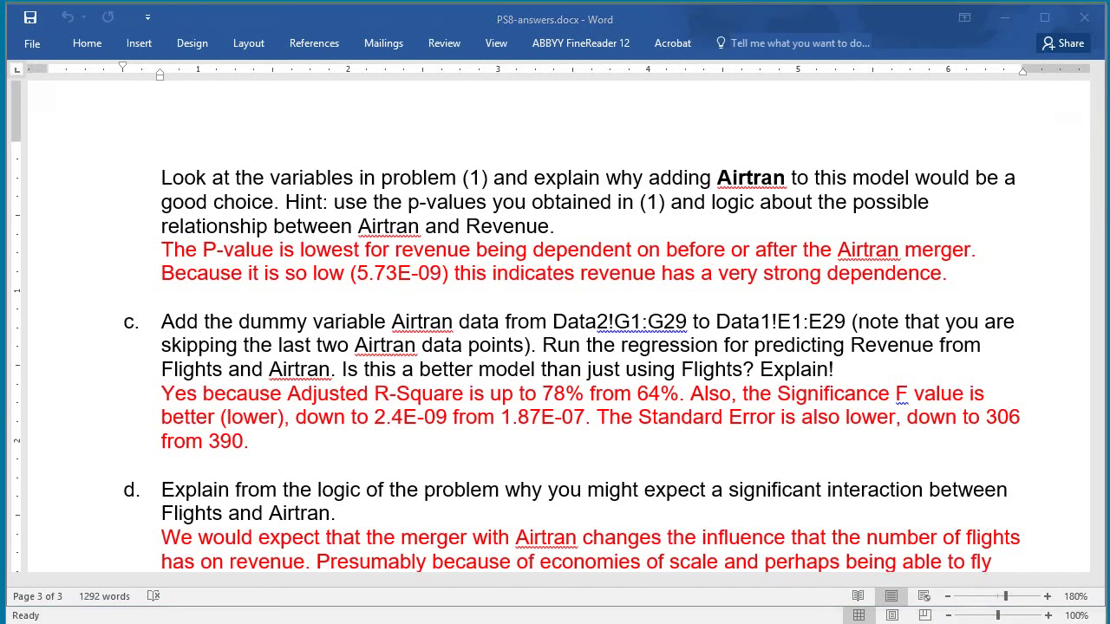
Check the Standard Error in cell B7 of SWA_PS7-done's COMPUTE sheet in Excel, and return to PS8-answers in Word.
{"action": "key", "text": "alt+Tab"}
{"action": "left_click", "coordinate": [173, 232]}
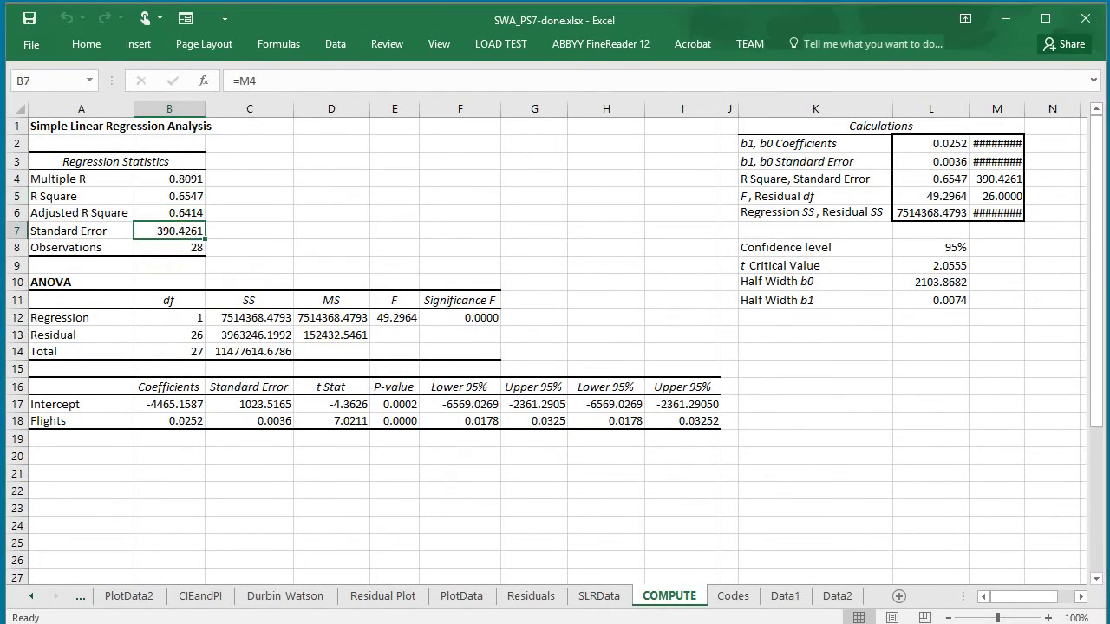
{"action": "key", "text": "alt+Tab"}
Read the part d and e questions about the interaction between Flights and Airtran.
{"action": "scroll", "coordinate": [782, 420], "scroll_direction": "down", "scroll_amount": 3}
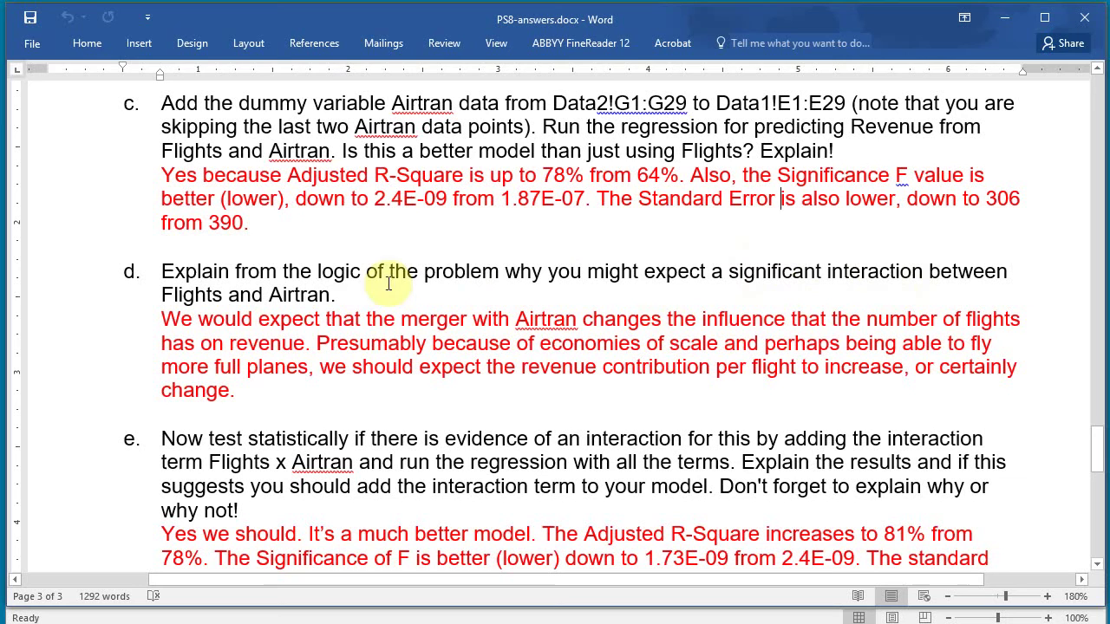
{"action": "left_click", "coordinate": [319, 297]}
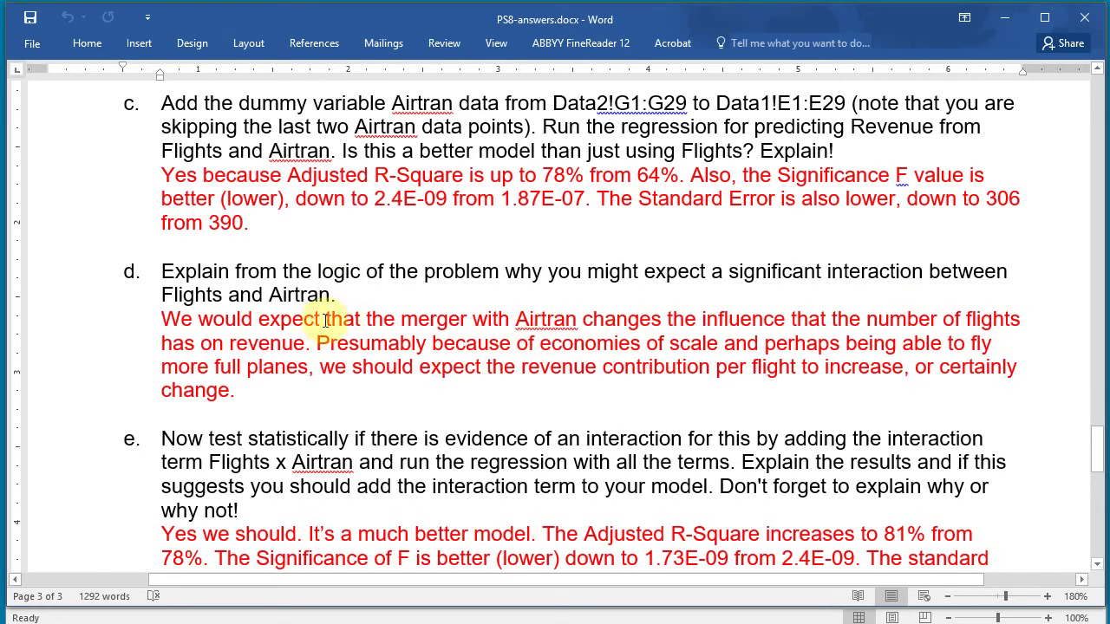
{"action": "left_click", "coordinate": [209, 295]}
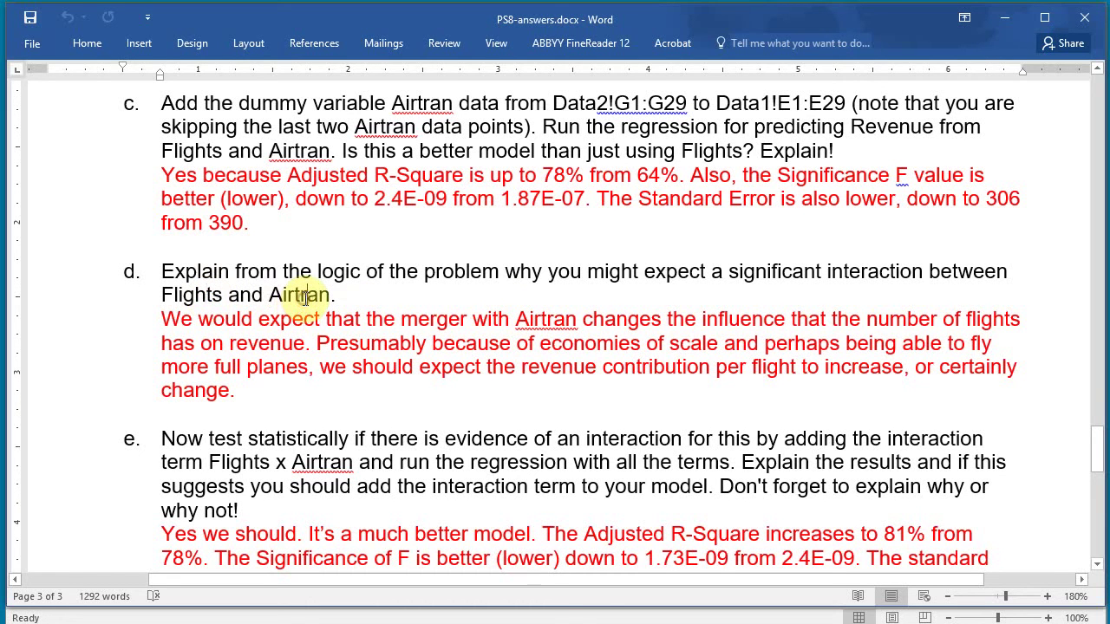
{"action": "scroll", "coordinate": [465, 453], "scroll_direction": "down", "scroll_amount": 2}
{"action": "left_click", "coordinate": [258, 382]}
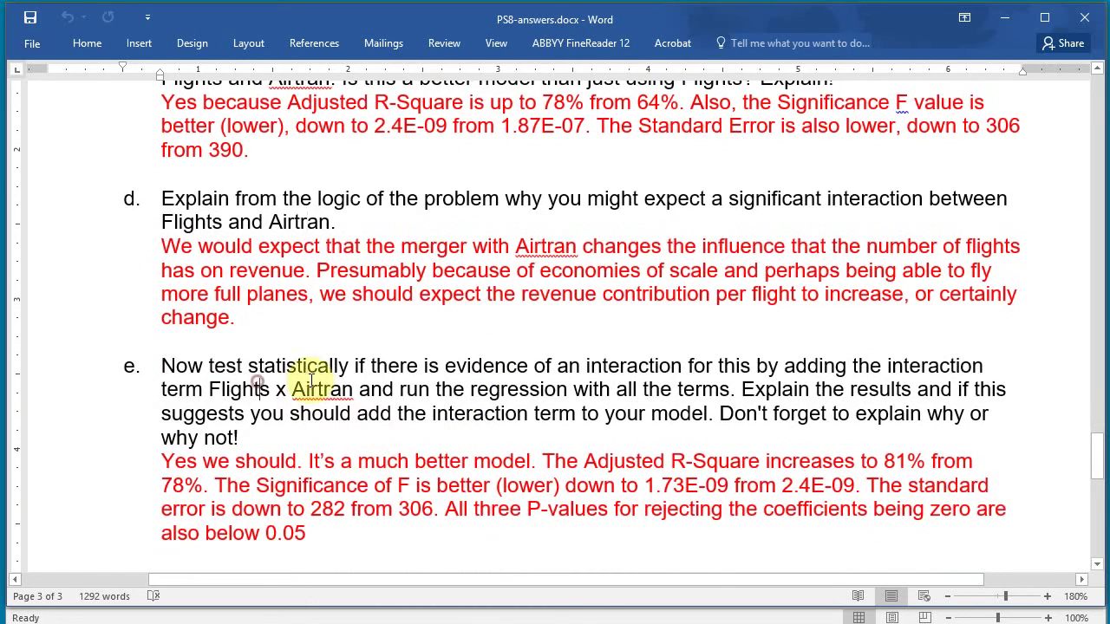
{"action": "left_click", "coordinate": [310, 381]}
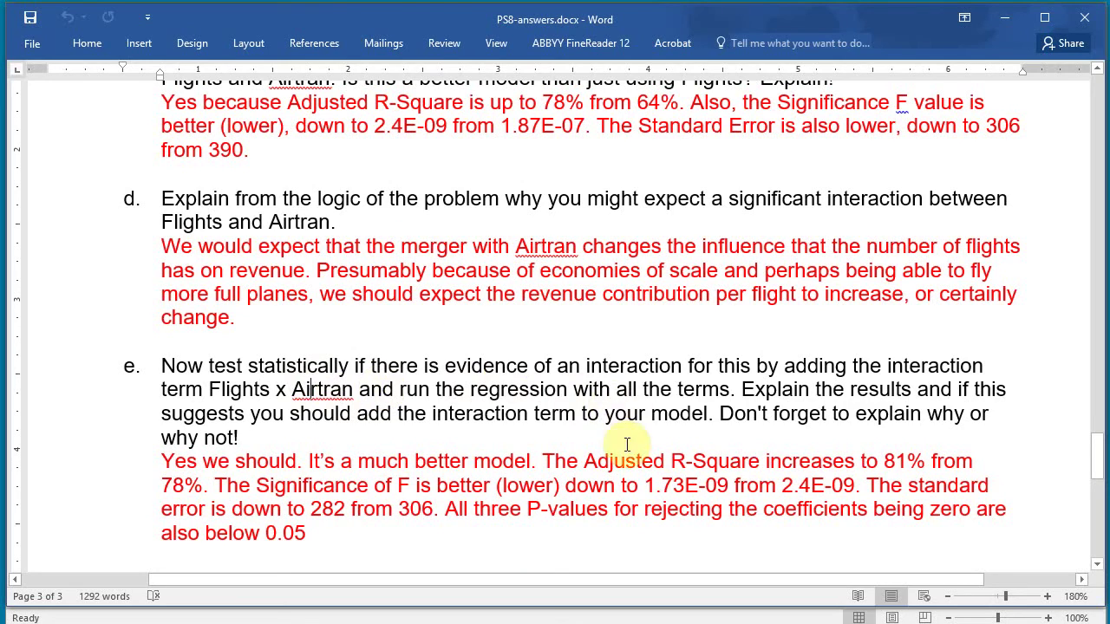
Return to part d and read its answer on how the Airtran merger changes the influence of flights on revenue.
{"action": "scroll", "coordinate": [612, 455], "scroll_direction": "up", "scroll_amount": 3}
{"action": "scroll", "coordinate": [594, 468], "scroll_direction": "down", "scroll_amount": 3}
{"action": "scroll", "coordinate": [576, 485], "scroll_direction": "up", "scroll_amount": 3}
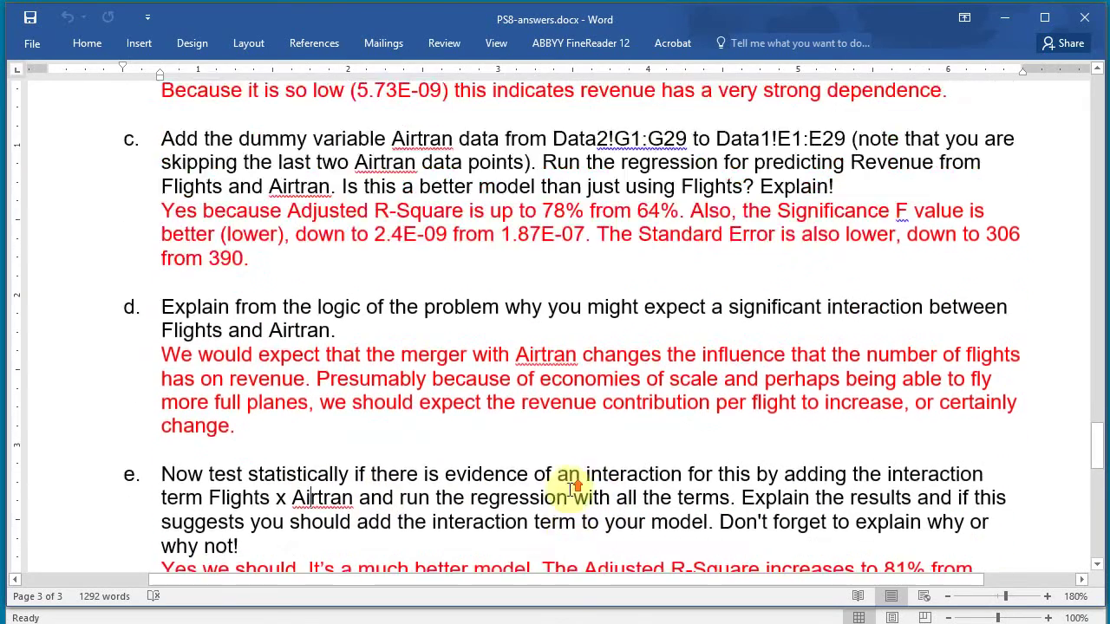
{"action": "scroll", "coordinate": [572, 490], "scroll_direction": "up", "scroll_amount": 1}
{"action": "scroll", "coordinate": [594, 428], "scroll_direction": "down", "scroll_amount": 2}
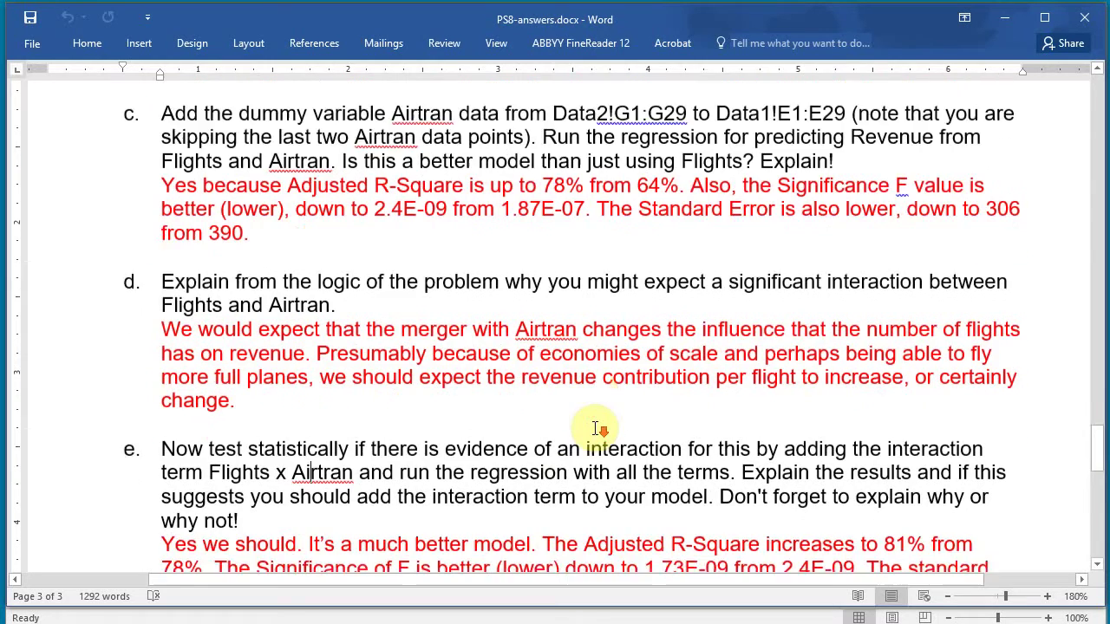
{"action": "scroll", "coordinate": [595, 429], "scroll_direction": "up", "scroll_amount": 2}
{"action": "scroll", "coordinate": [594, 428], "scroll_direction": "down", "scroll_amount": 2}
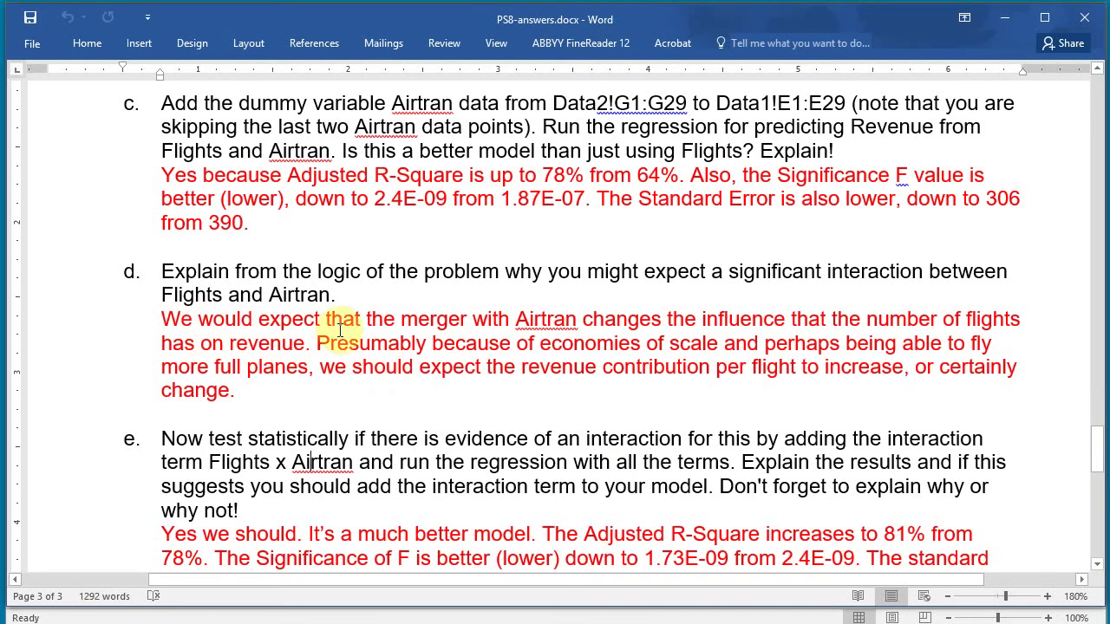
{"action": "left_click", "coordinate": [546, 320]}
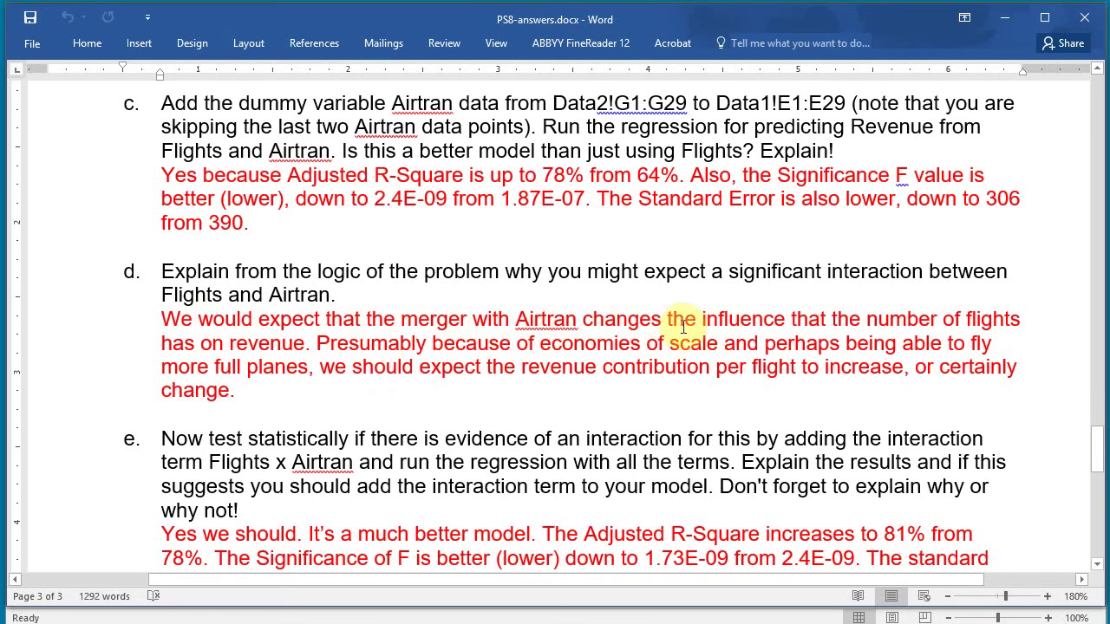
{"action": "left_click", "coordinate": [616, 319]}
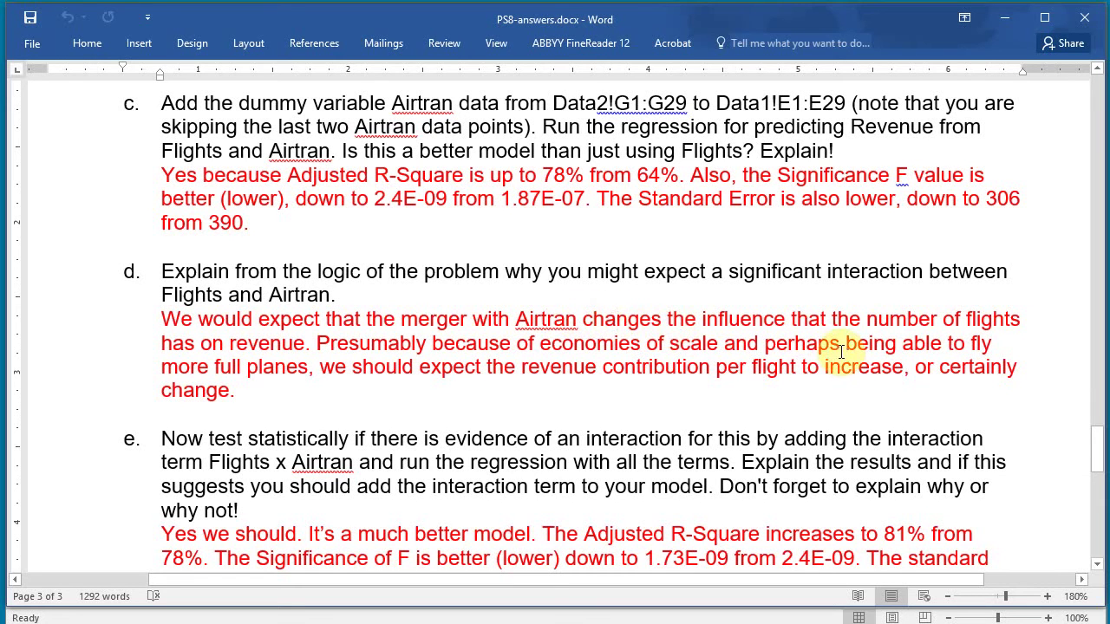
{"action": "left_click", "coordinate": [887, 317]}
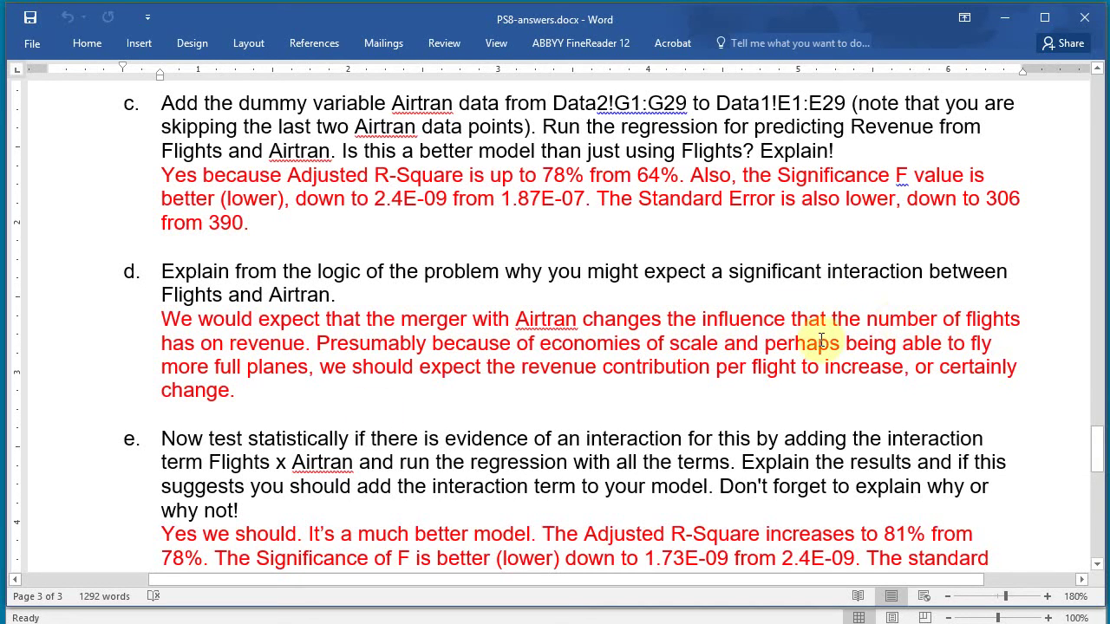
{"action": "left_click", "coordinate": [279, 344]}
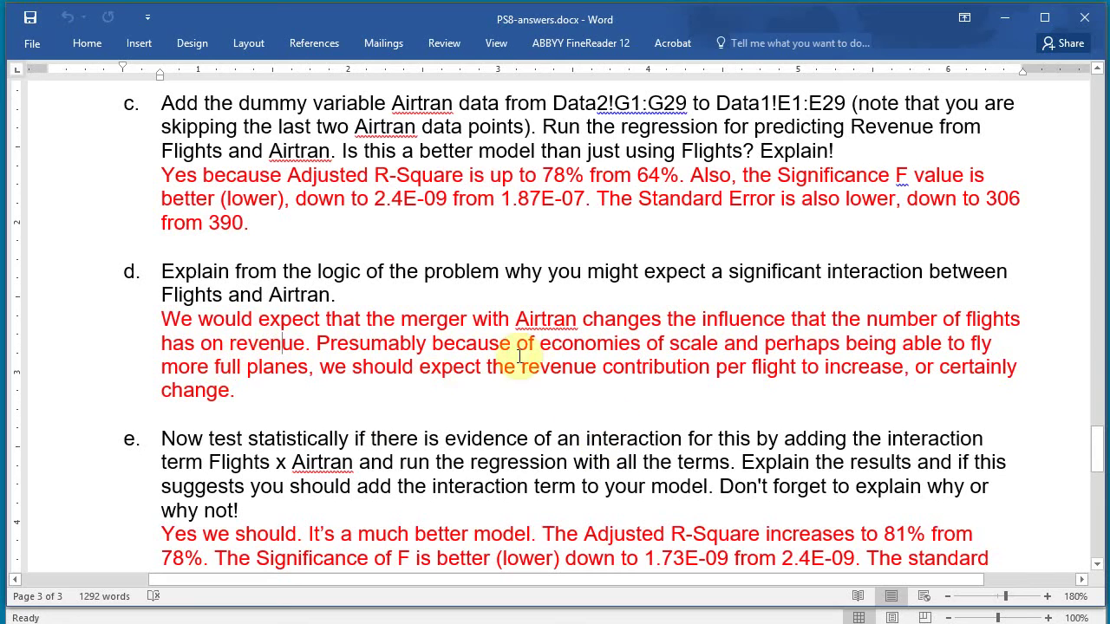
{"action": "left_click", "coordinate": [691, 344]}
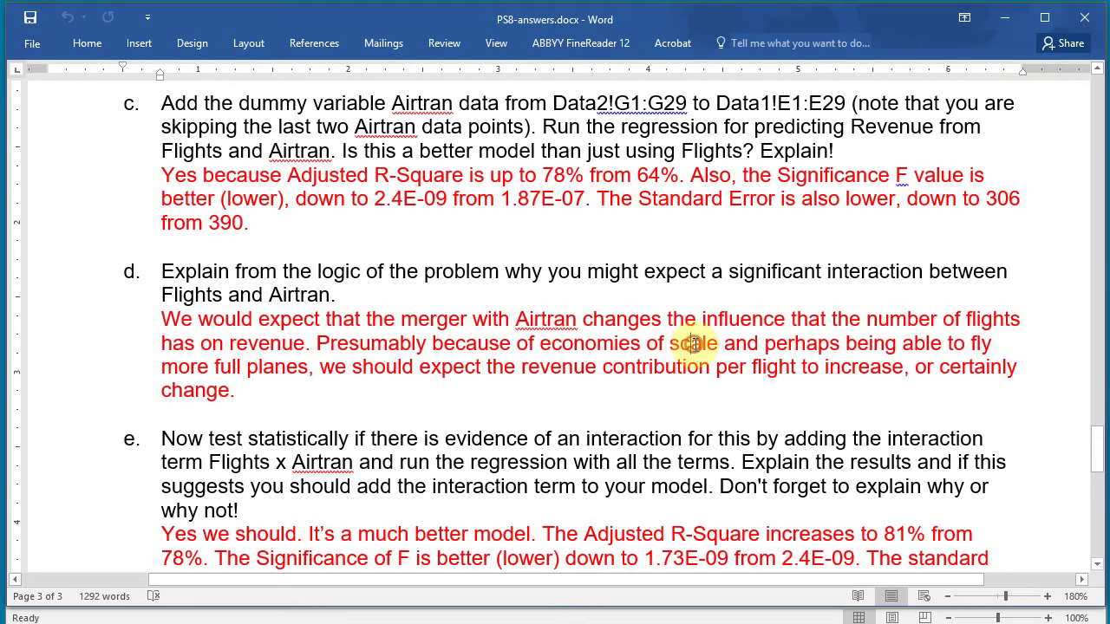
{"action": "left_click", "coordinate": [870, 345]}
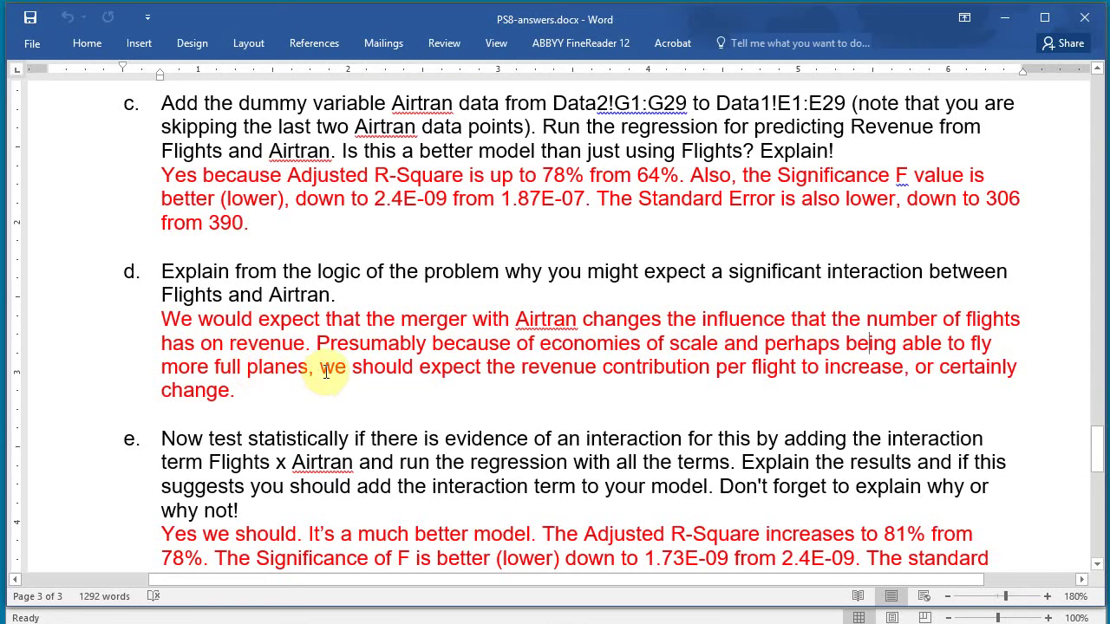
Read the rest of the part d answer on revenue contribution per flight, continuing down to the part e answer.
{"action": "left_click", "coordinate": [642, 368]}
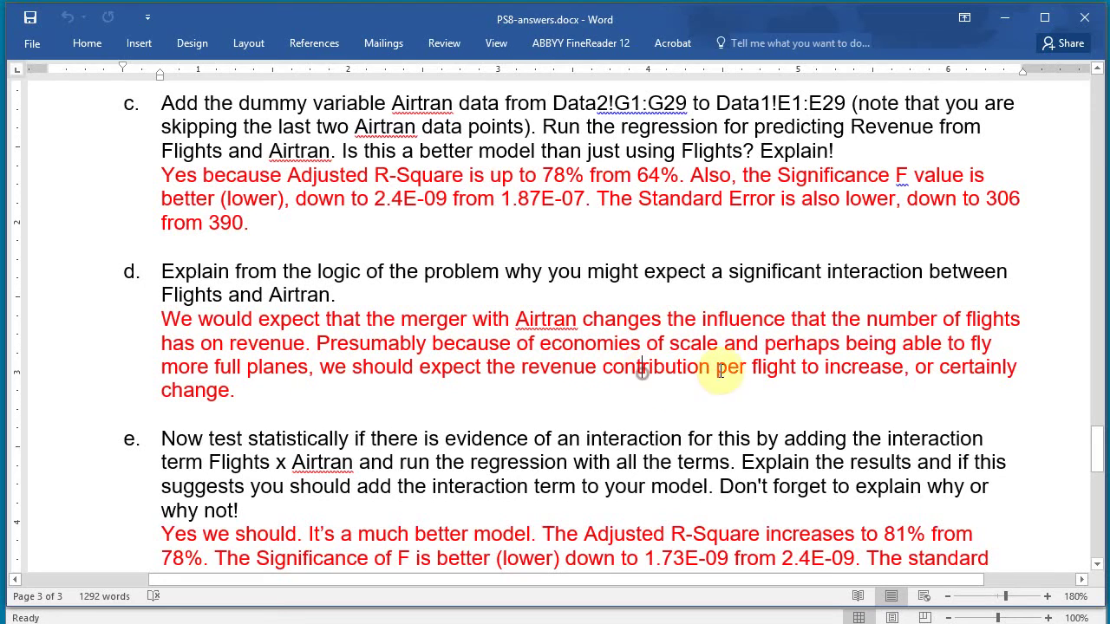
{"action": "left_click", "coordinate": [778, 368]}
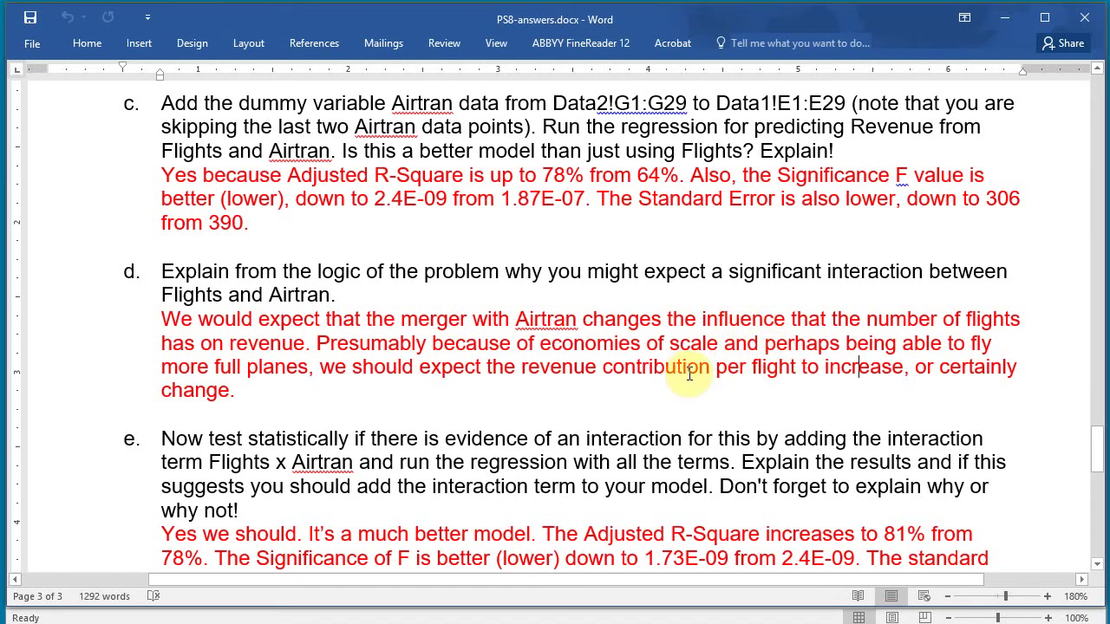
{"action": "left_click", "coordinate": [565, 318]}
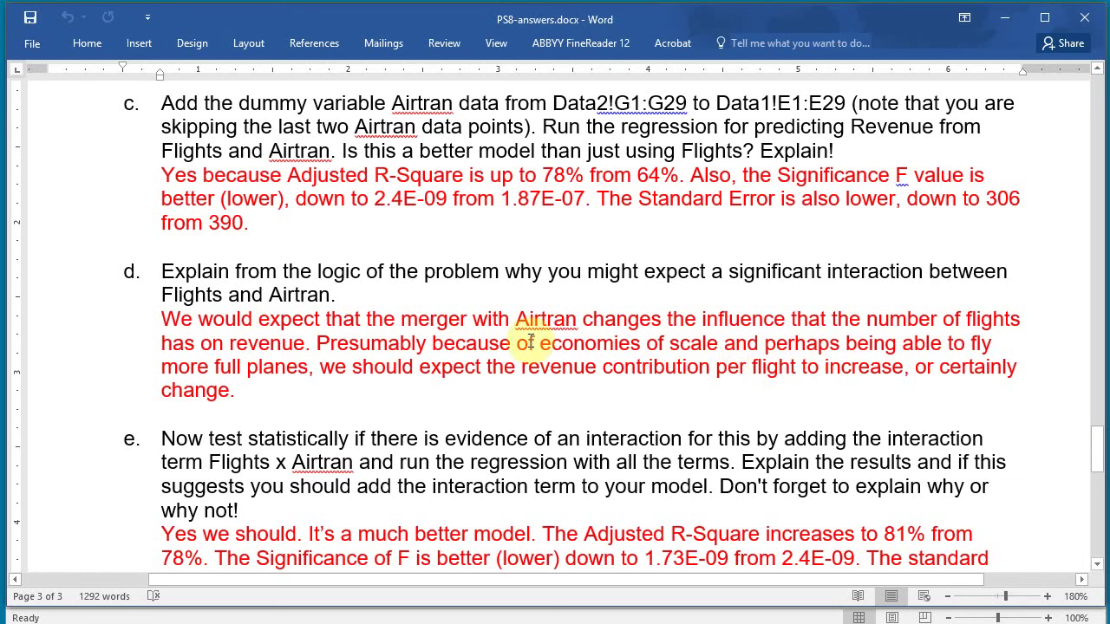
{"action": "scroll", "coordinate": [637, 334], "scroll_direction": "down", "scroll_amount": 1}
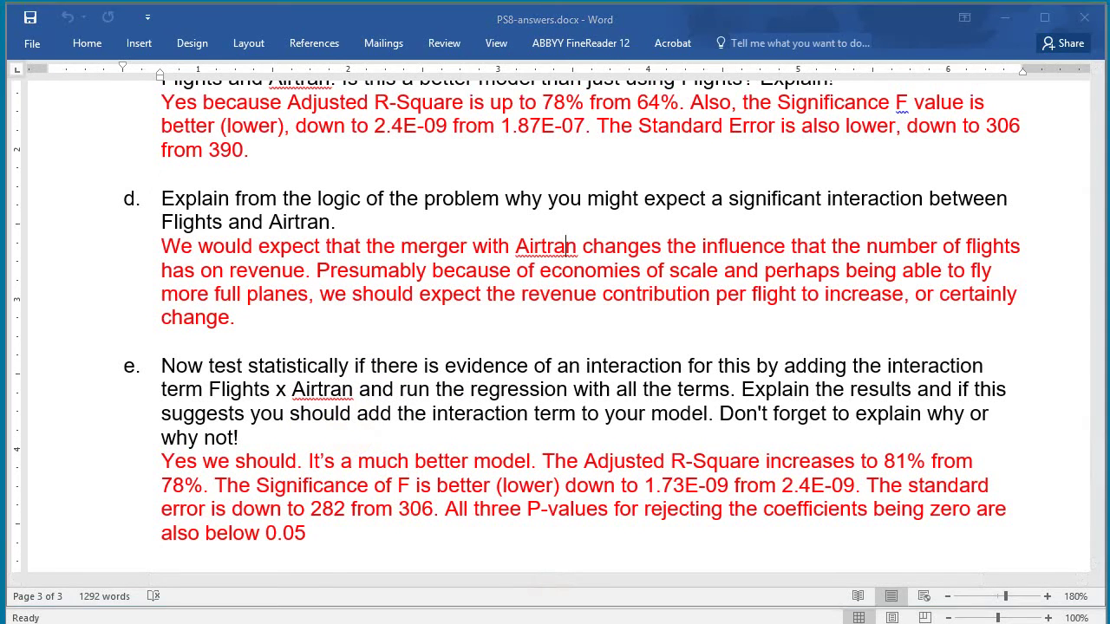
Switch to SWA_PS8 in Excel and enter the heading FlightsXairtran in cell F1 of the Data1 sheet.
{"action": "key", "text": "alt+Tab"}
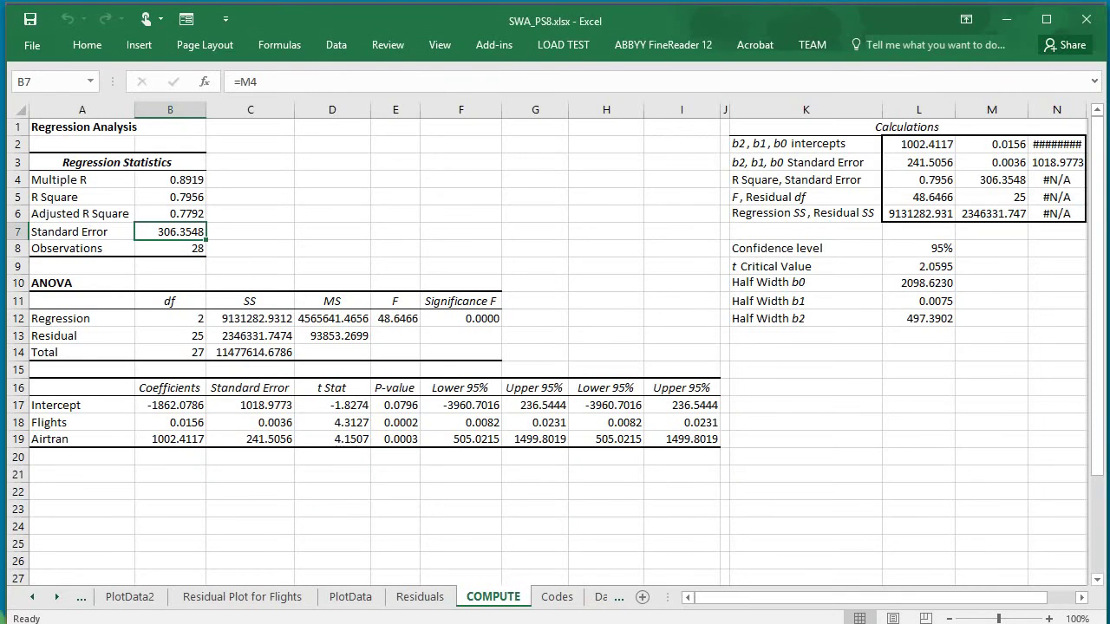
{"action": "left_click", "coordinate": [56, 597]}
{"action": "left_click", "coordinate": [56, 597]}
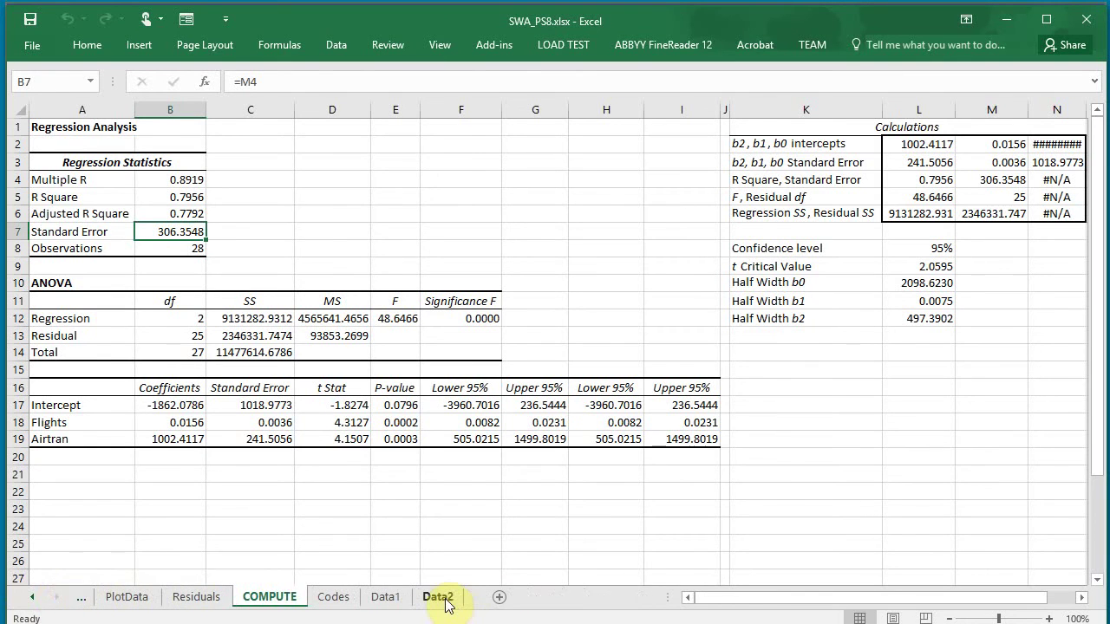
{"action": "left_click", "coordinate": [385, 596]}
{"action": "scroll", "coordinate": [520, 330], "scroll_direction": "up", "scroll_amount": 2}
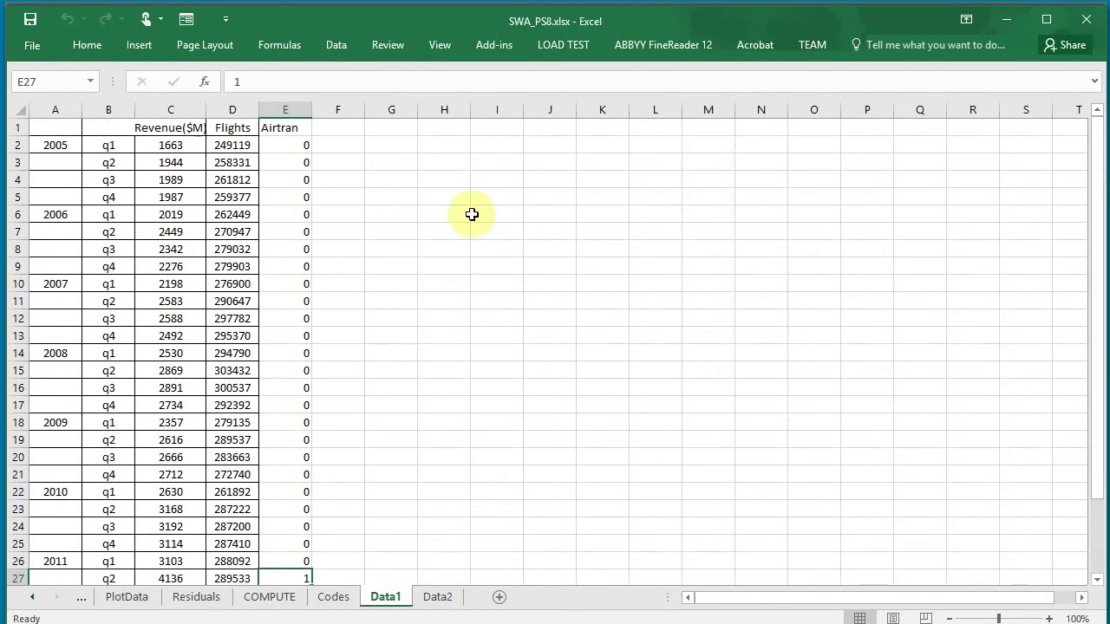
{"action": "left_click", "coordinate": [354, 132]}
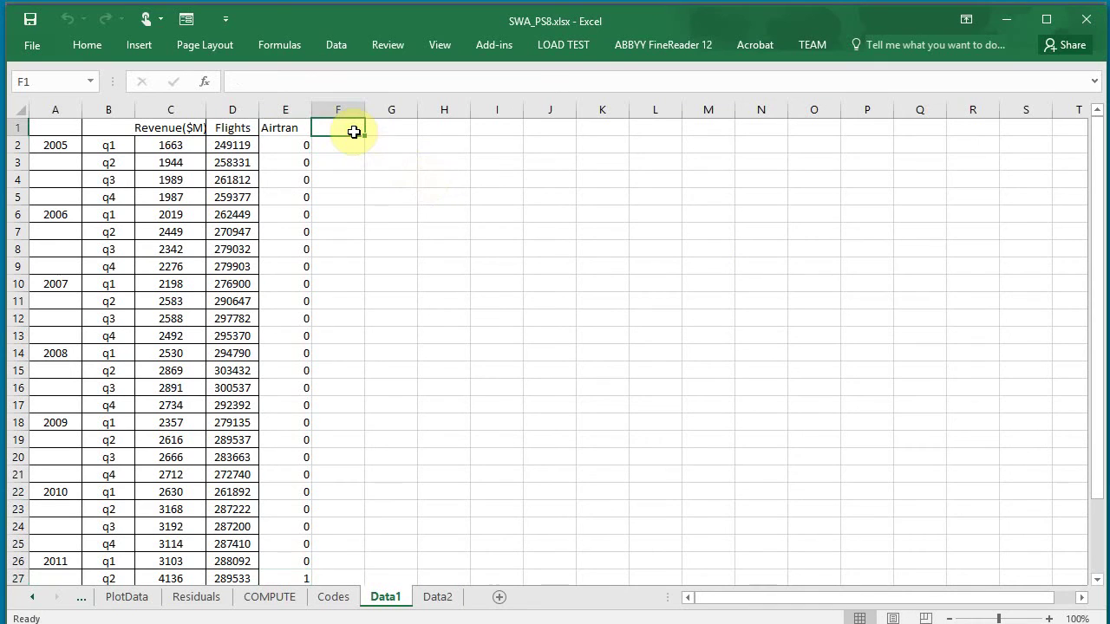
{"action": "type", "text": "Fili"}
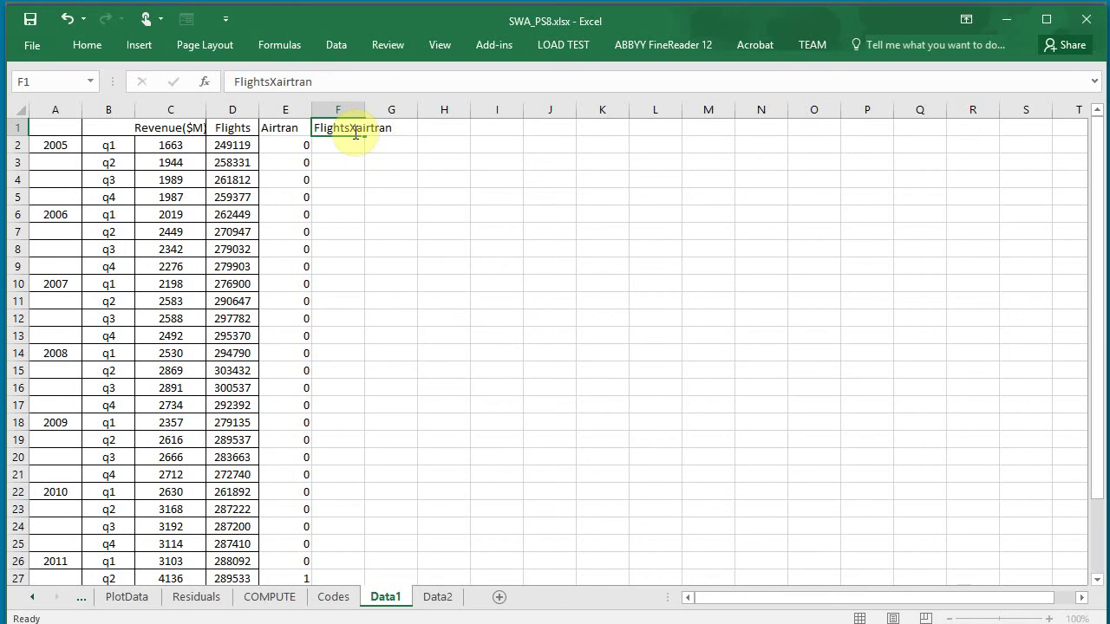
{"action": "key", "text": "Return"}
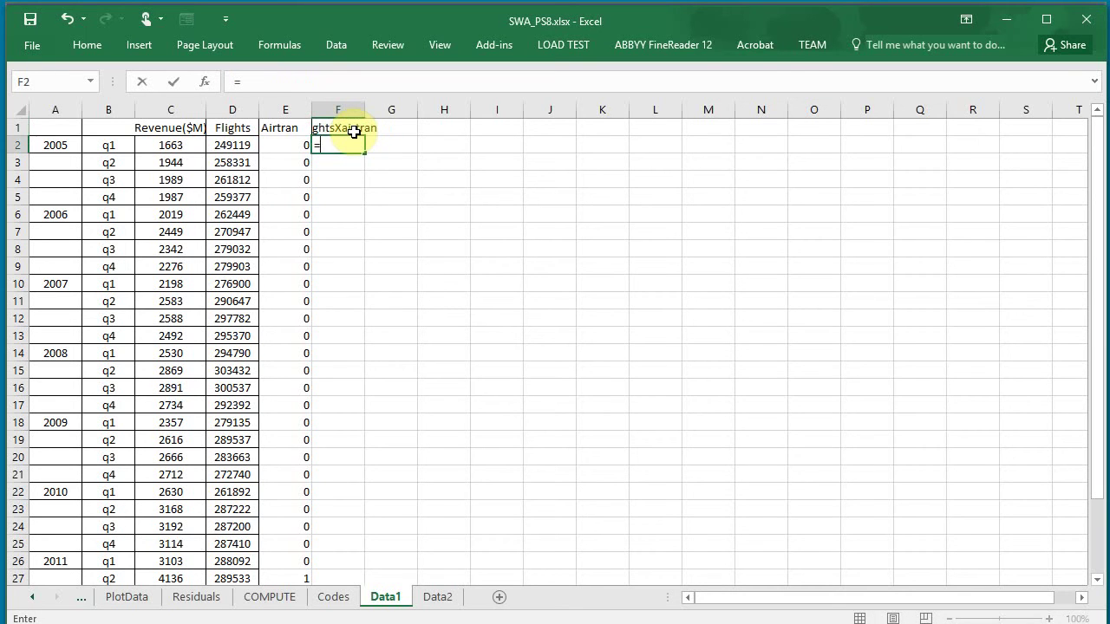
Enter the formula =D2*E2 in cell F2 and fill it down to F29.
{"action": "type", "text": "="}
{"action": "left_click", "coordinate": [231, 147]}
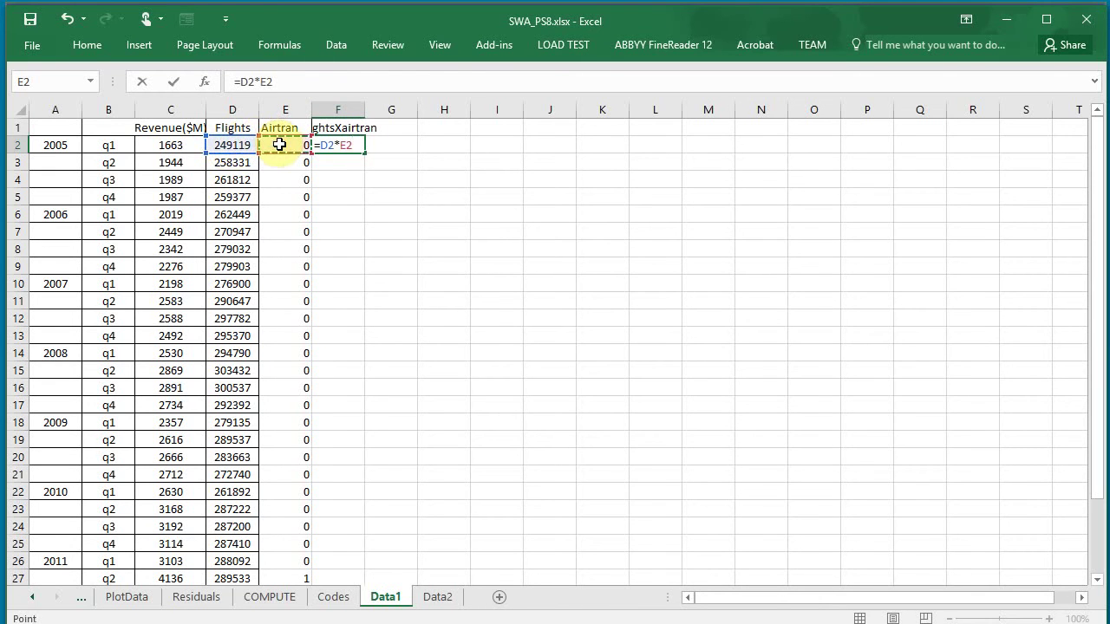
{"action": "key", "text": "Return"}
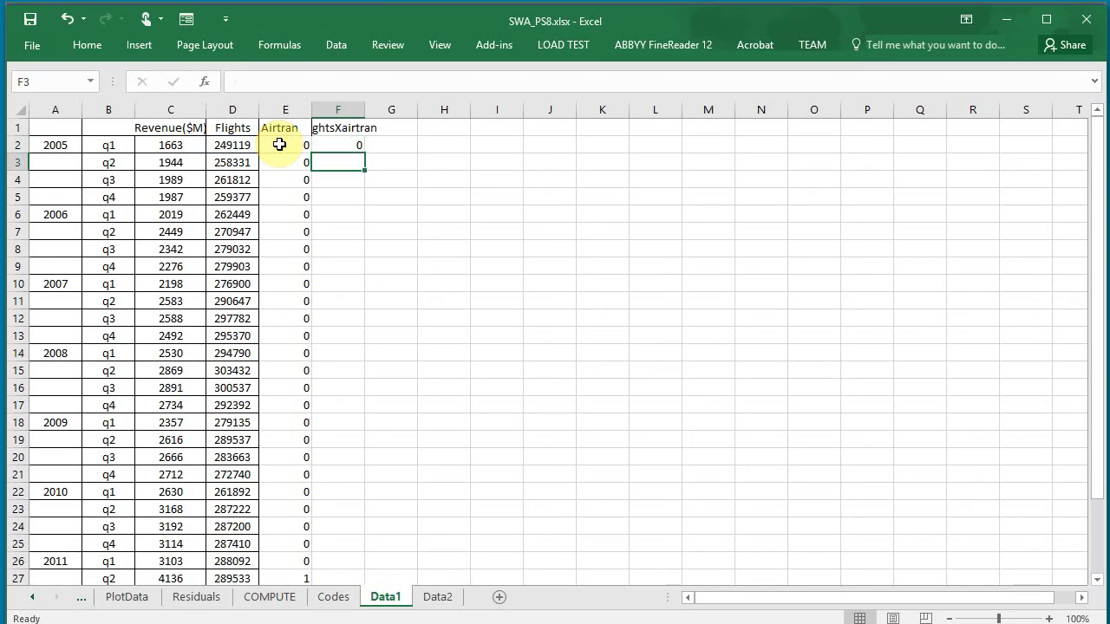
{"action": "left_click", "coordinate": [360, 148]}
{"action": "left_click_drag", "start_coordinate": [364, 152], "coordinate": [368, 548]}
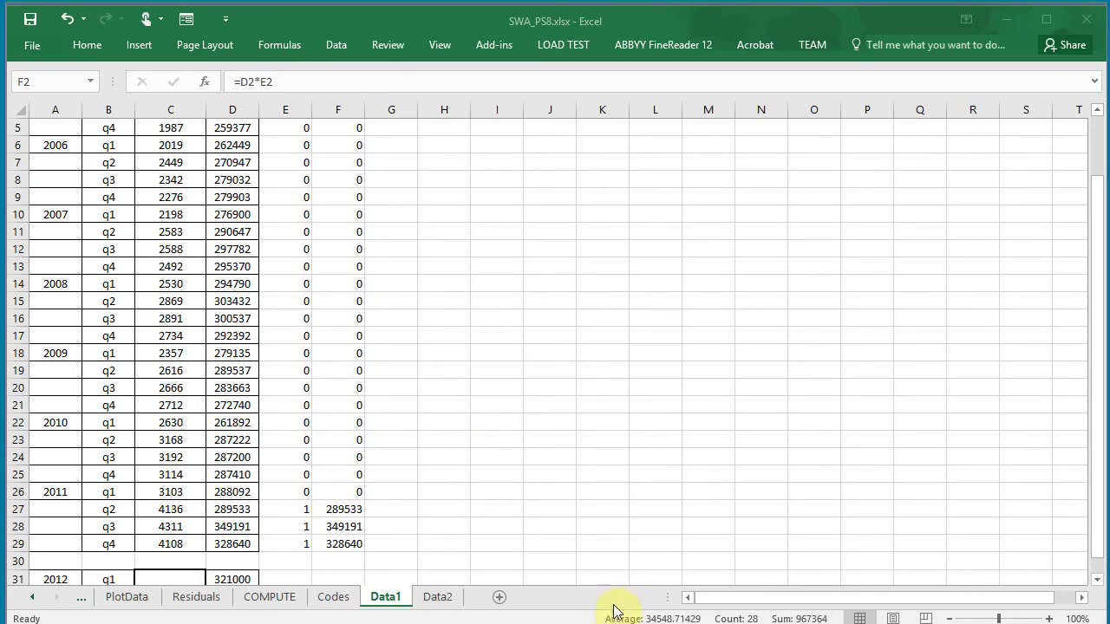
{"action": "left_click", "coordinate": [547, 460]}
{"action": "scroll", "coordinate": [547, 460], "scroll_direction": "up", "scroll_amount": 2}
{"action": "left_click", "coordinate": [542, 459]}
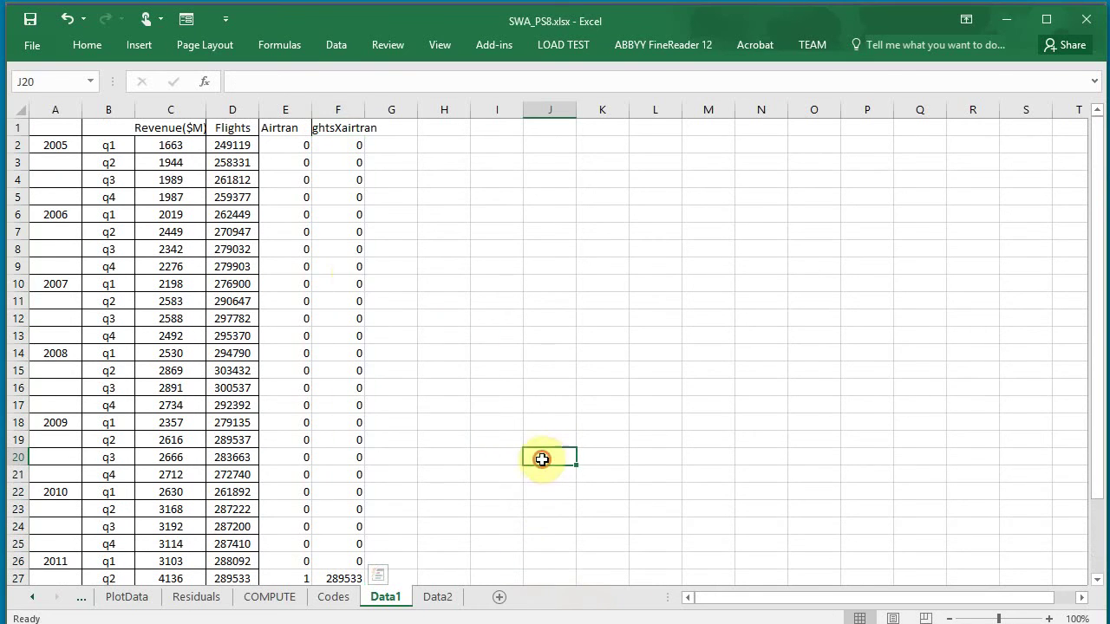
Start a PHStat Multiple Regression with Y range Data1!C1:C29 and X range Data1!D1:F29.
{"action": "left_click_drag", "start_coordinate": [229, 111], "coordinate": [338, 112]}
{"action": "left_click", "coordinate": [445, 163]}
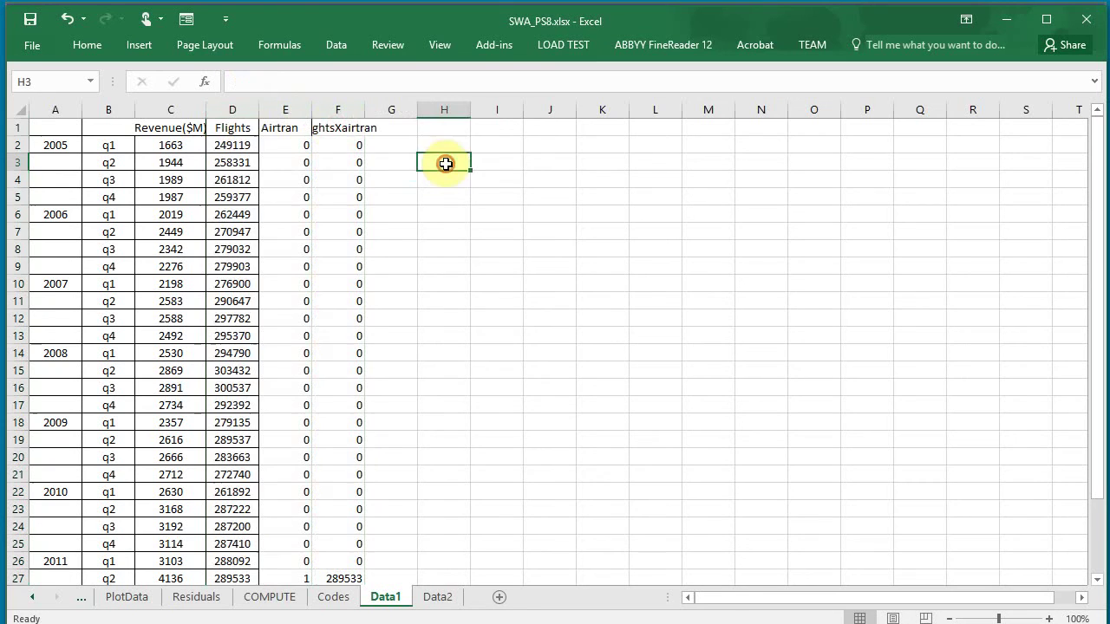
{"action": "left_click", "coordinate": [505, 45]}
{"action": "left_click", "coordinate": [65, 68]}
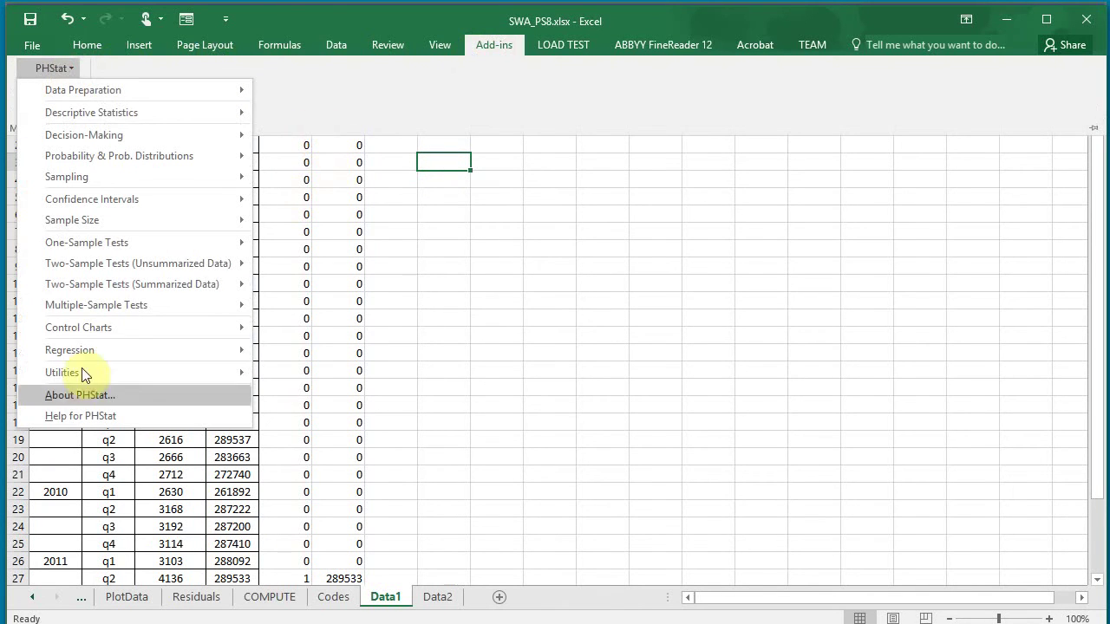
{"action": "mouse_move", "coordinate": [97, 310]}
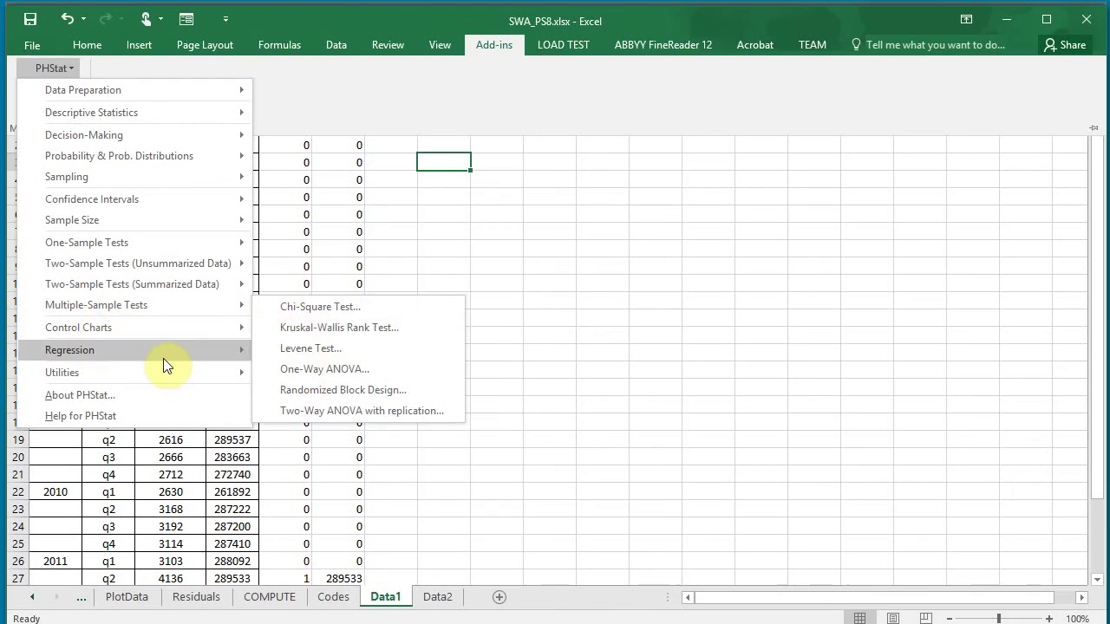
{"action": "mouse_move", "coordinate": [159, 349]}
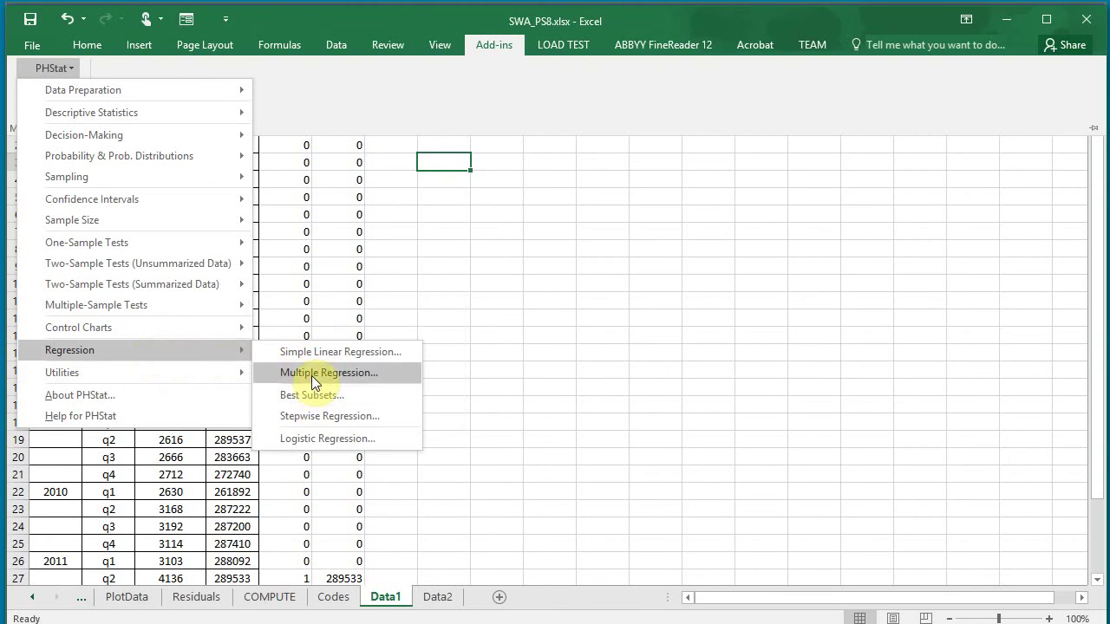
{"action": "left_click", "coordinate": [311, 374]}
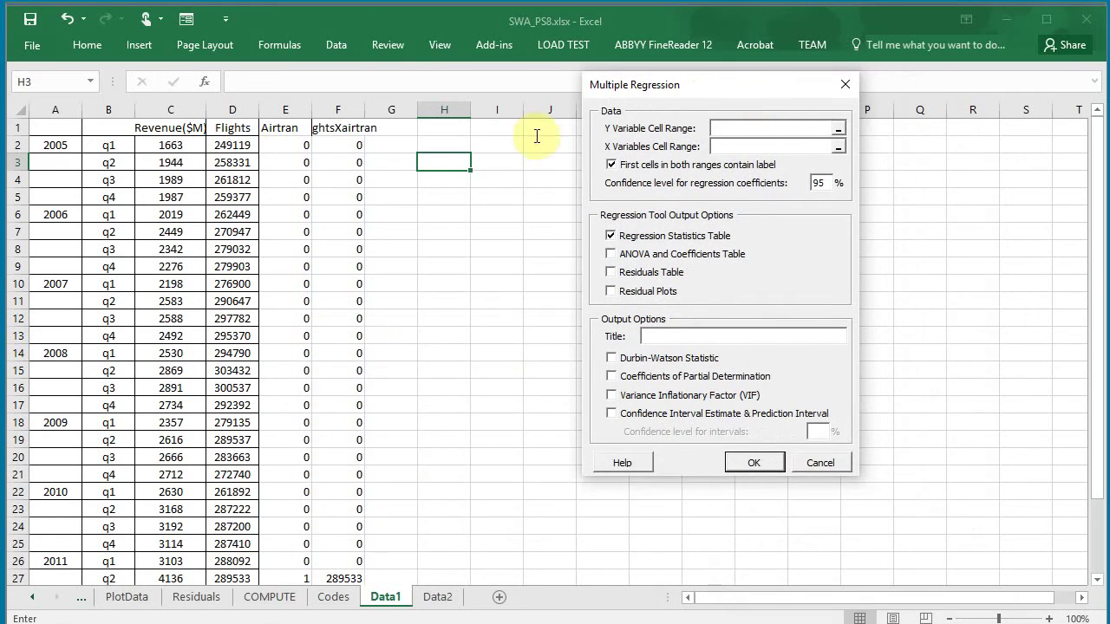
{"action": "left_click_drag", "start_coordinate": [162, 127], "coordinate": [169, 549]}
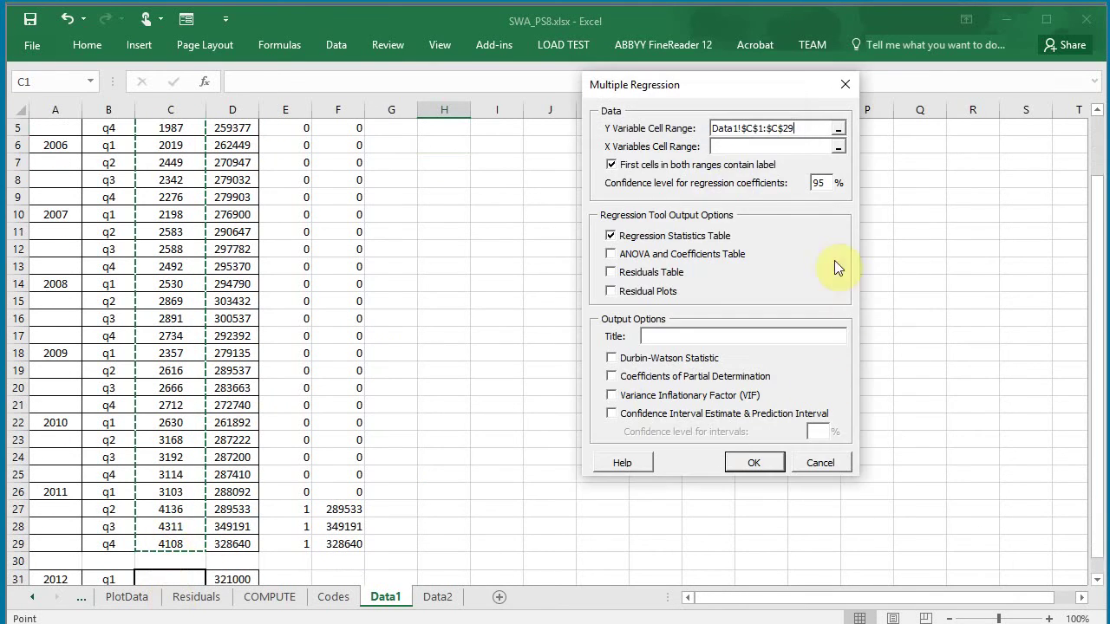
{"action": "scroll", "coordinate": [335, 235], "scroll_direction": "up", "scroll_amount": 2}
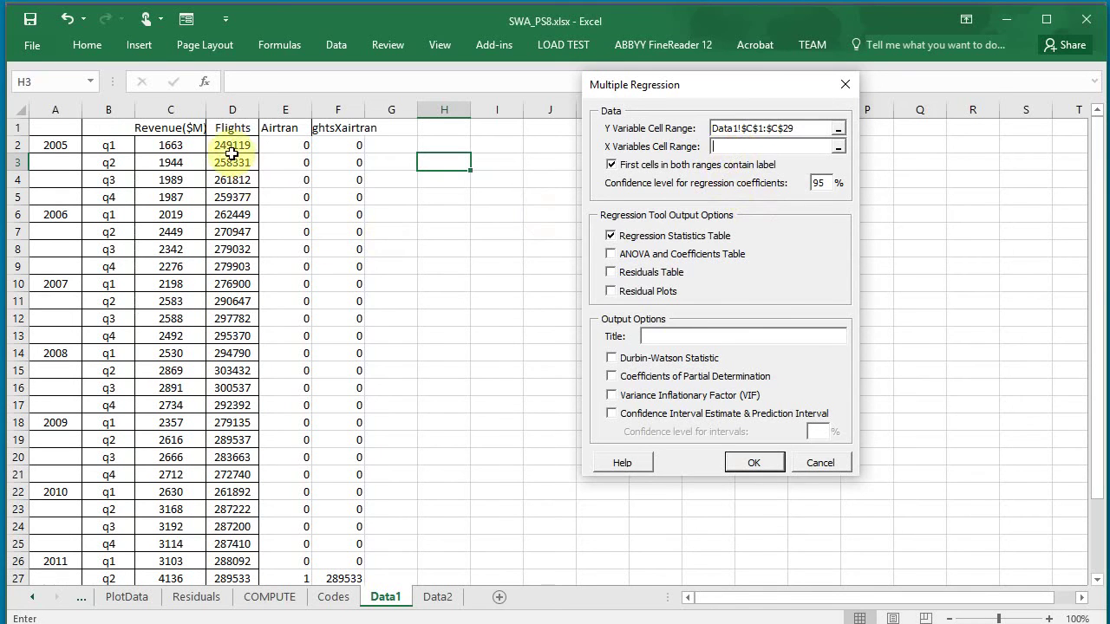
{"action": "left_click_drag", "start_coordinate": [227, 128], "coordinate": [352, 546]}
Include all regression tables, residual plots, Durbin-Watson, partial determination, VIF and 95% confidence and prediction intervals, and run the regression.
{"action": "left_click", "coordinate": [611, 255]}
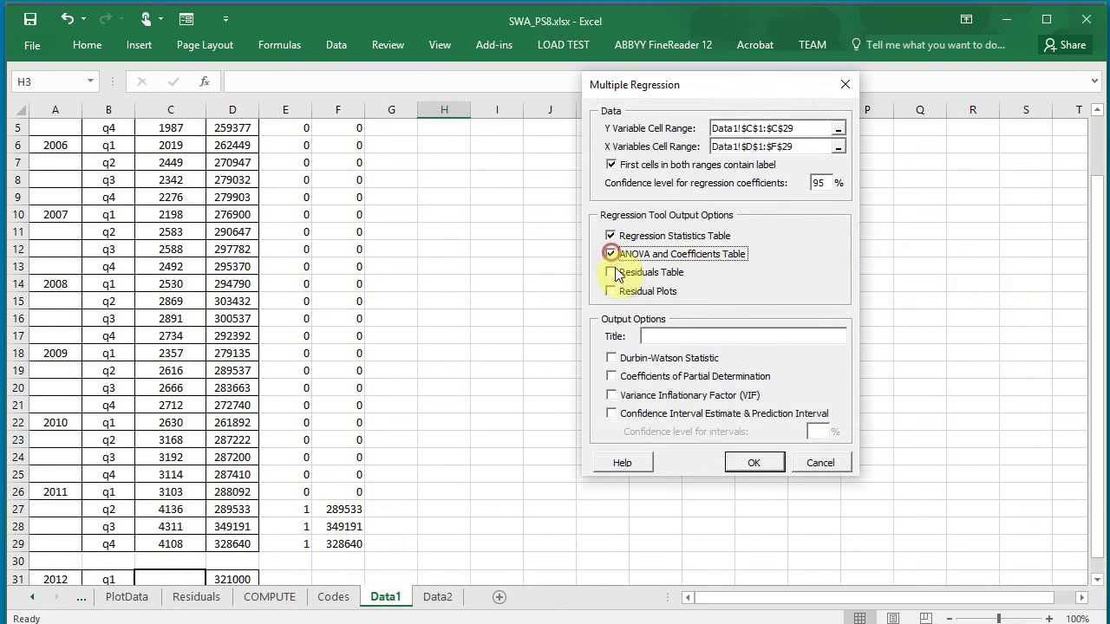
{"action": "left_click", "coordinate": [611, 293]}
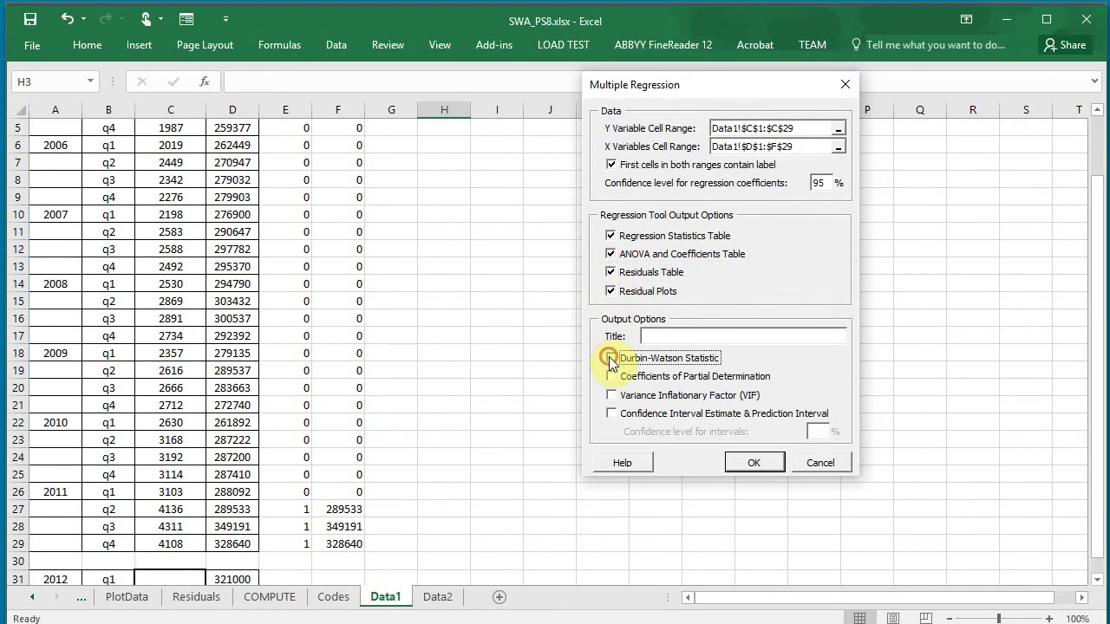
{"action": "left_click", "coordinate": [612, 396]}
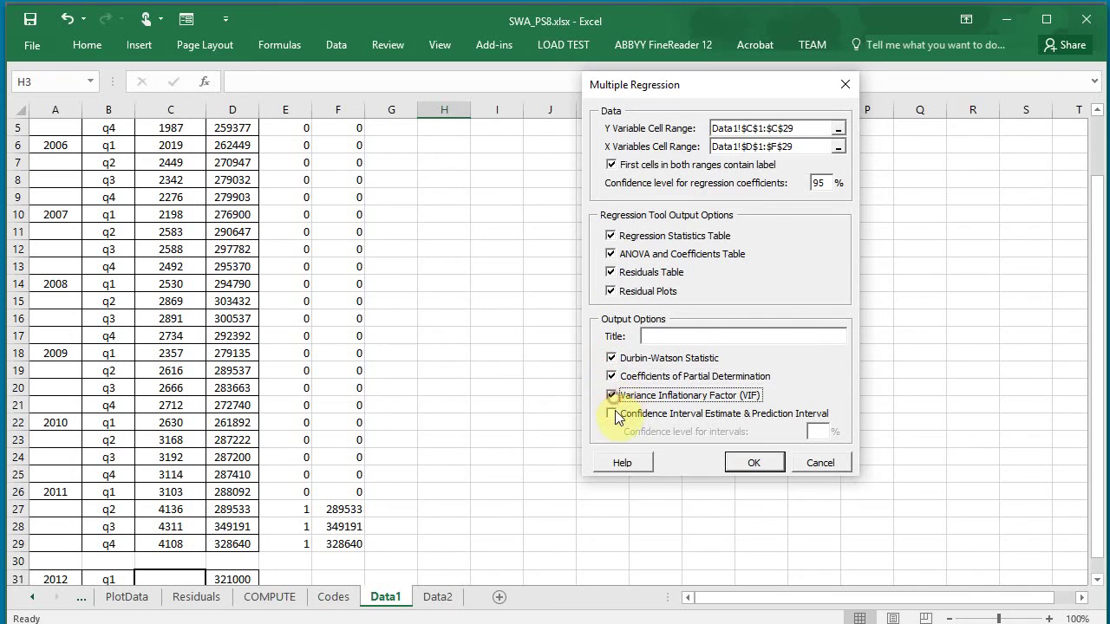
{"action": "left_click", "coordinate": [612, 412]}
{"action": "left_click", "coordinate": [752, 463]}
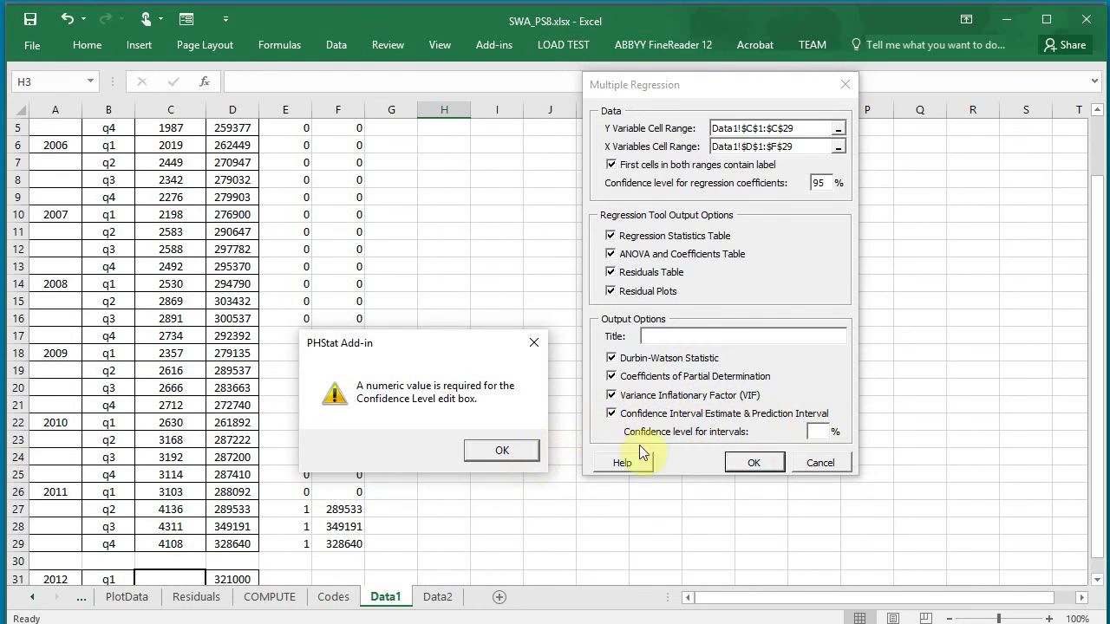
{"action": "left_click", "coordinate": [503, 451]}
{"action": "left_click", "coordinate": [818, 431]}
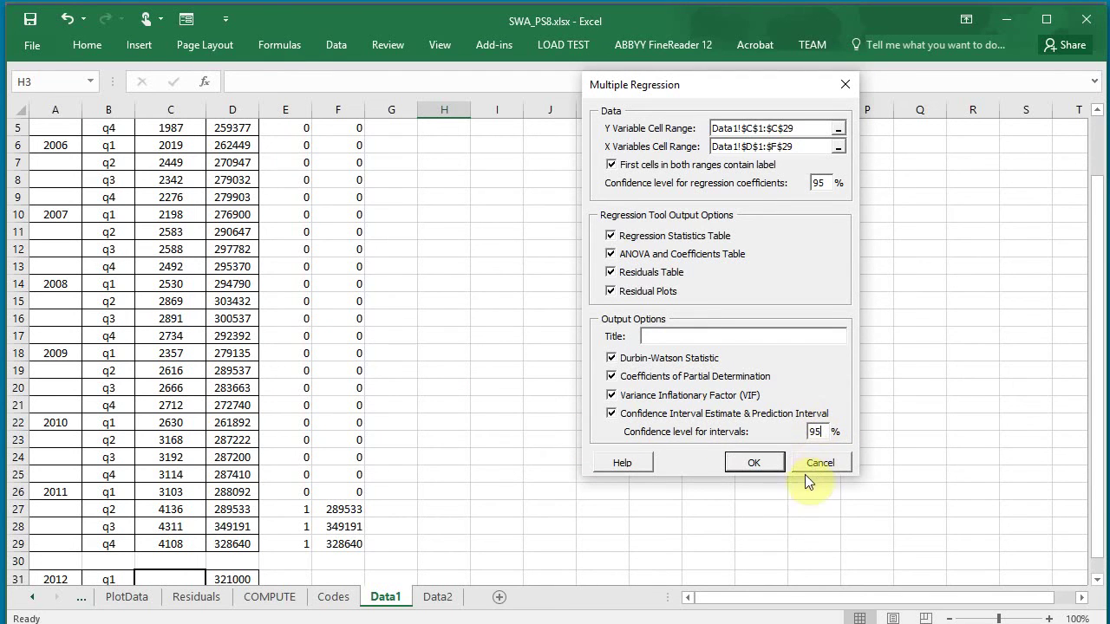
{"action": "left_click", "coordinate": [766, 462]}
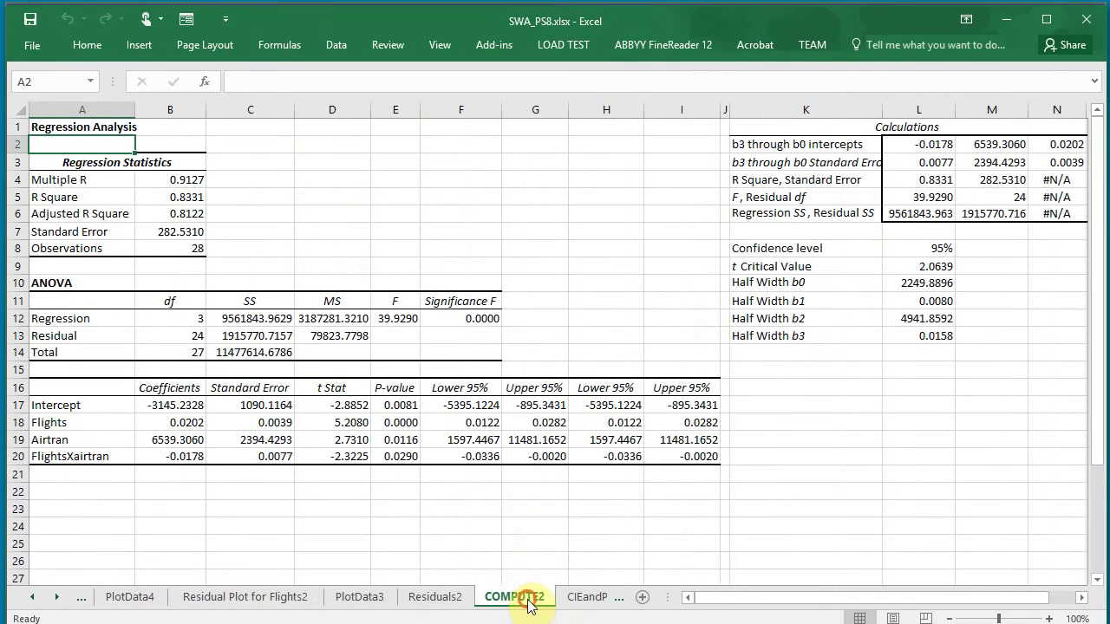
Examine the FlightsXairtran coefficient, R Square, Adjusted R Square, Standard Error and Significance F on the COMPUTE2 sheet.
{"action": "left_click", "coordinate": [173, 455]}
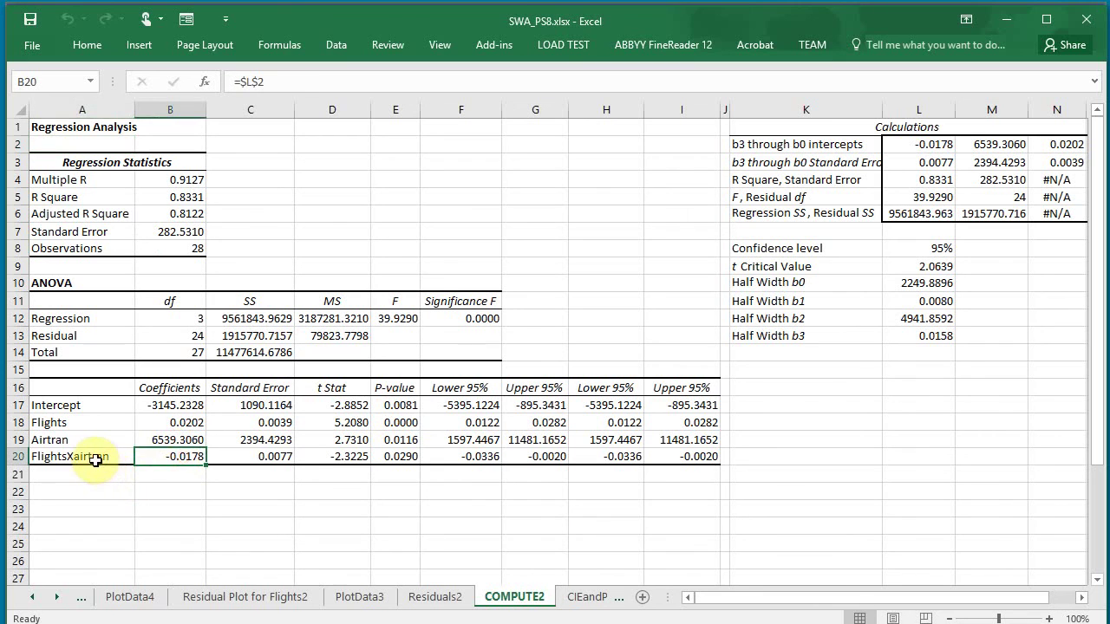
{"action": "left_click", "coordinate": [95, 460]}
{"action": "left_click", "coordinate": [172, 458]}
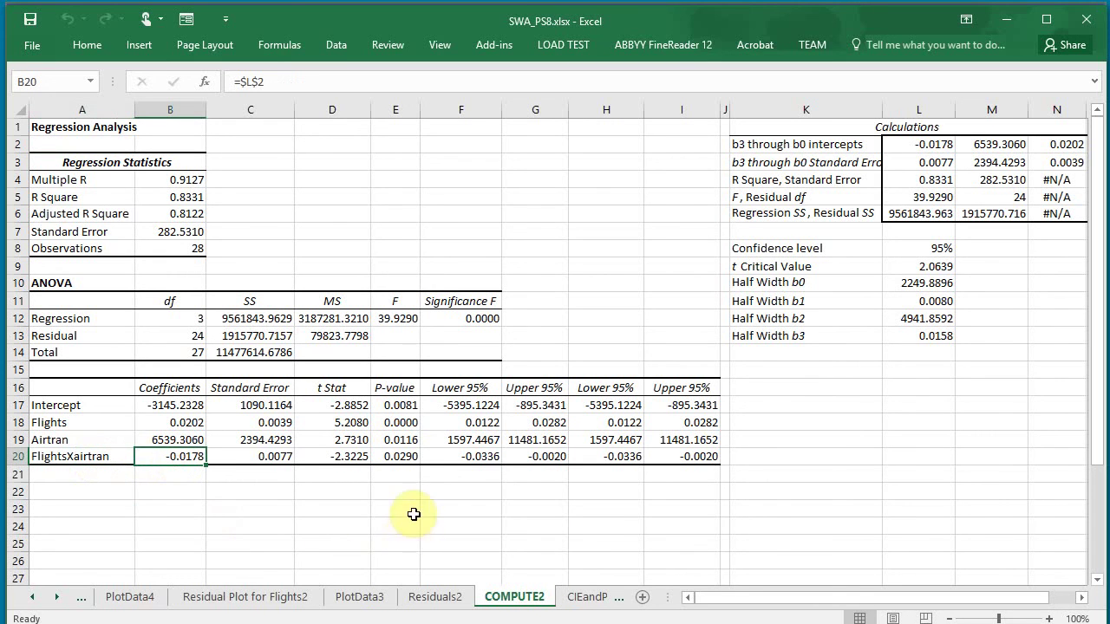
{"action": "left_click", "coordinate": [189, 196]}
{"action": "key", "text": "Down"}
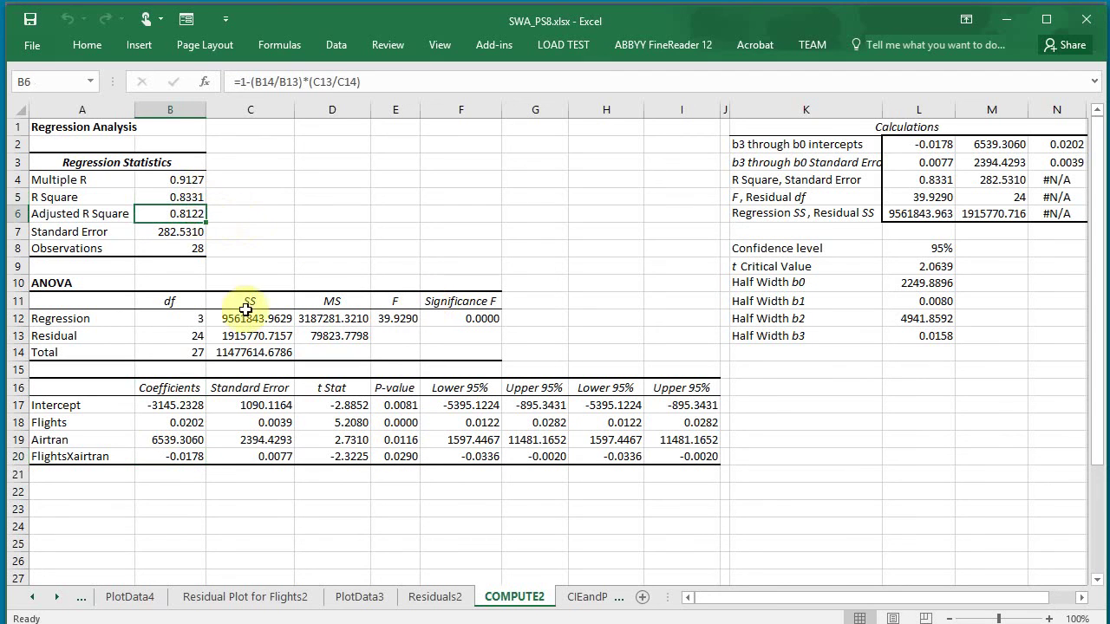
{"action": "left_click", "coordinate": [189, 236]}
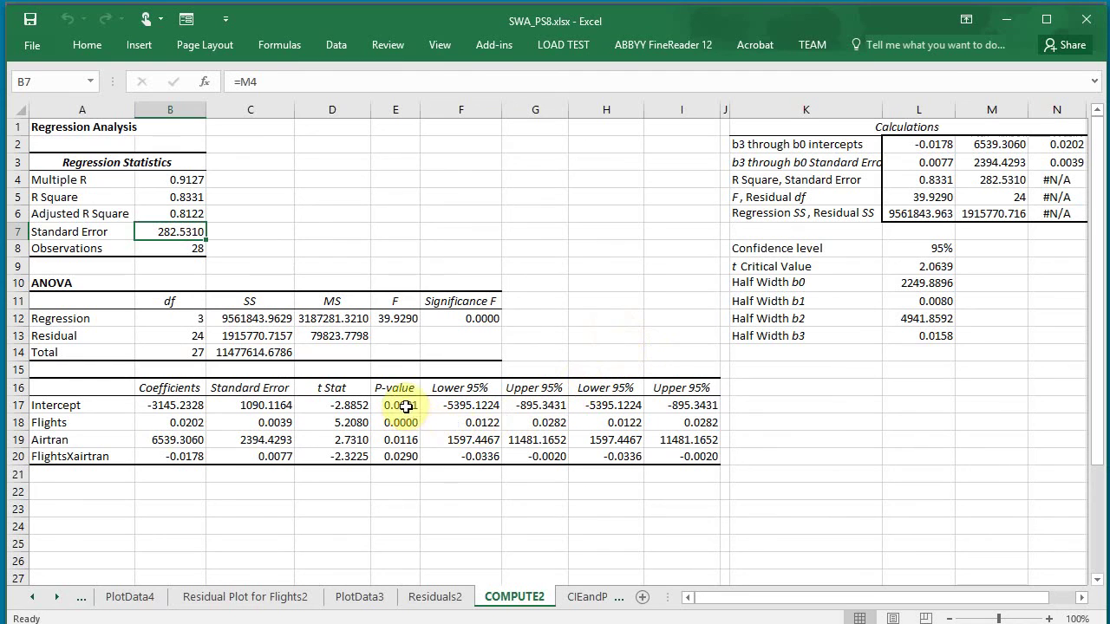
{"action": "left_click", "coordinate": [463, 319]}
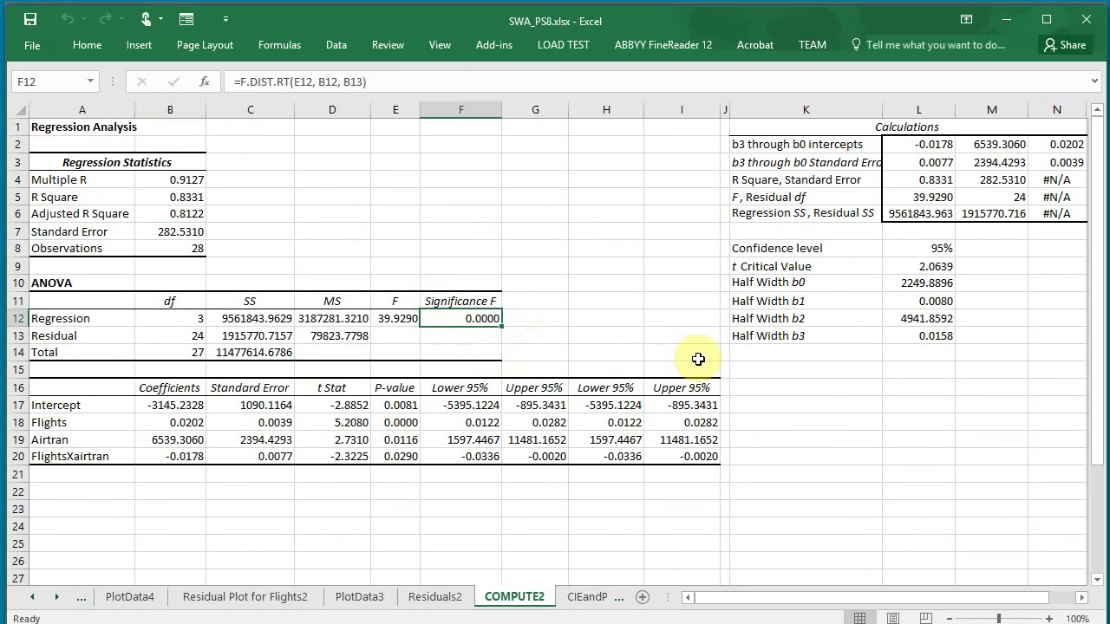
Check the P-values of the intercept, Flights, Airtran and FlightsXairtran, and return to PS8-answers in Word.
{"action": "left_click", "coordinate": [392, 407]}
{"action": "left_click", "coordinate": [401, 423]}
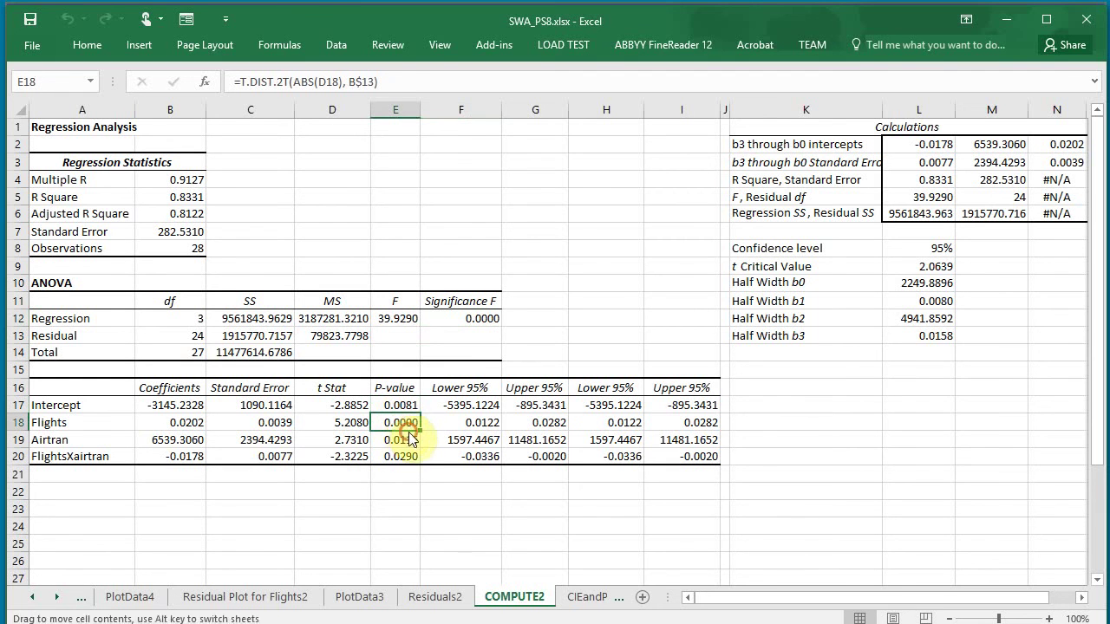
{"action": "left_click", "coordinate": [407, 440]}
{"action": "left_click", "coordinate": [406, 456]}
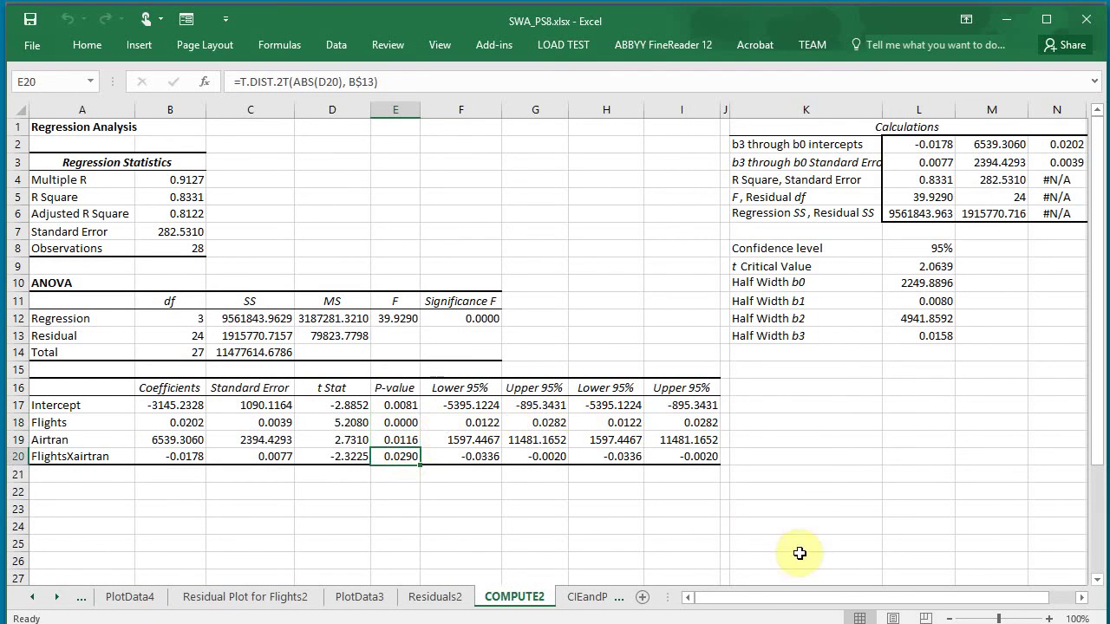
{"action": "key", "text": "alt+Tab"}
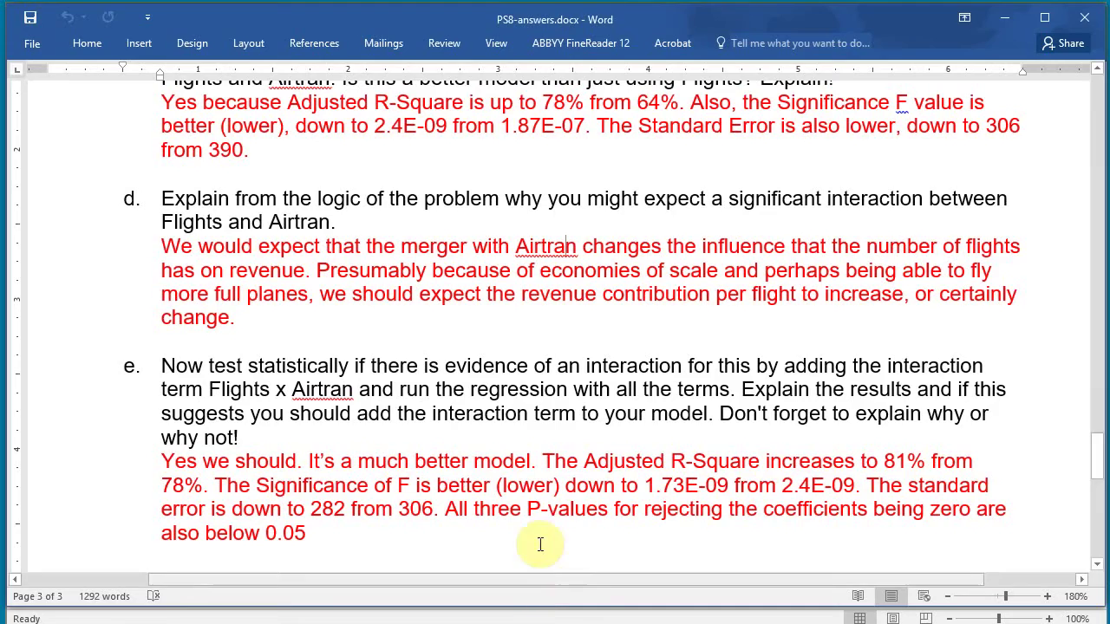
Review the part e answer on adding the interaction term, covering Adjusted R-Square, Significance of F, standard error and the coefficient P-values.
{"action": "left_click", "coordinate": [247, 461]}
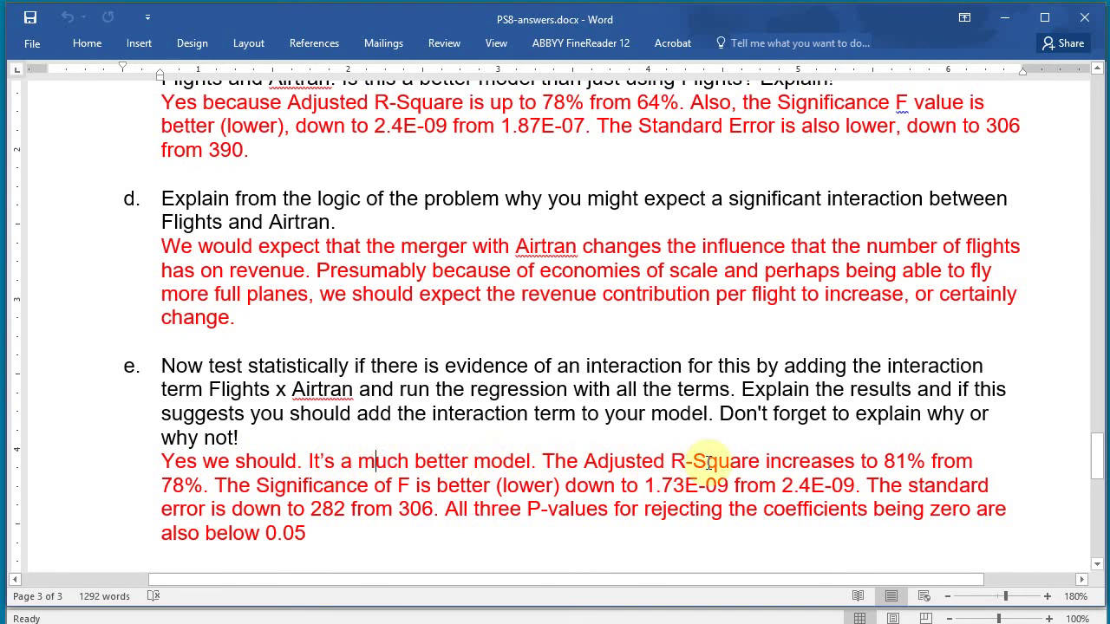
{"action": "left_click", "coordinate": [896, 461]}
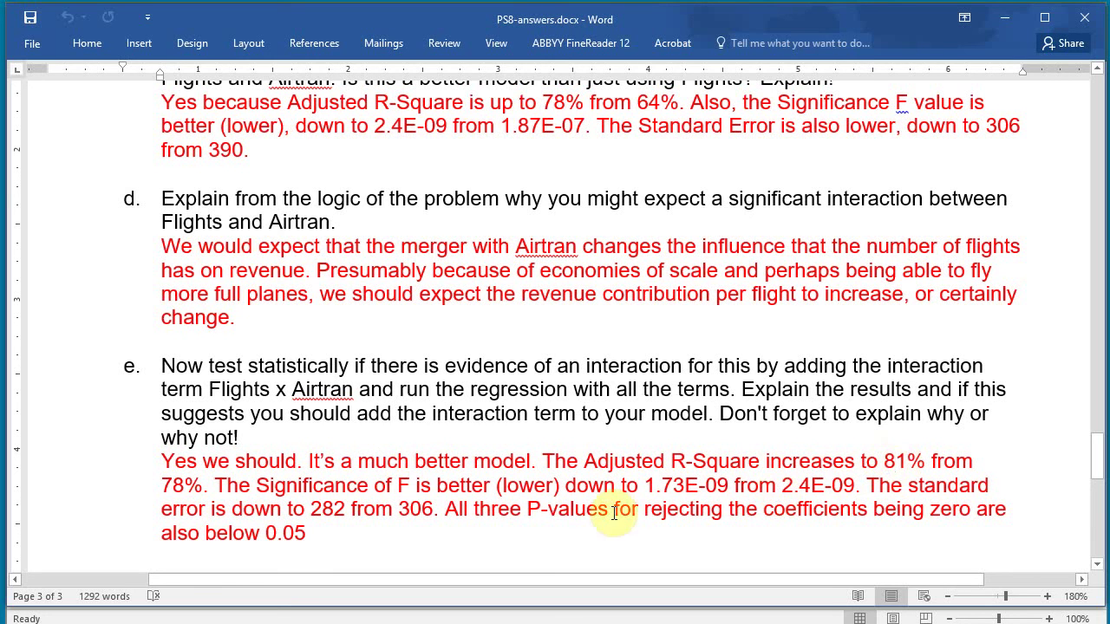
{"action": "left_click", "coordinate": [184, 486]}
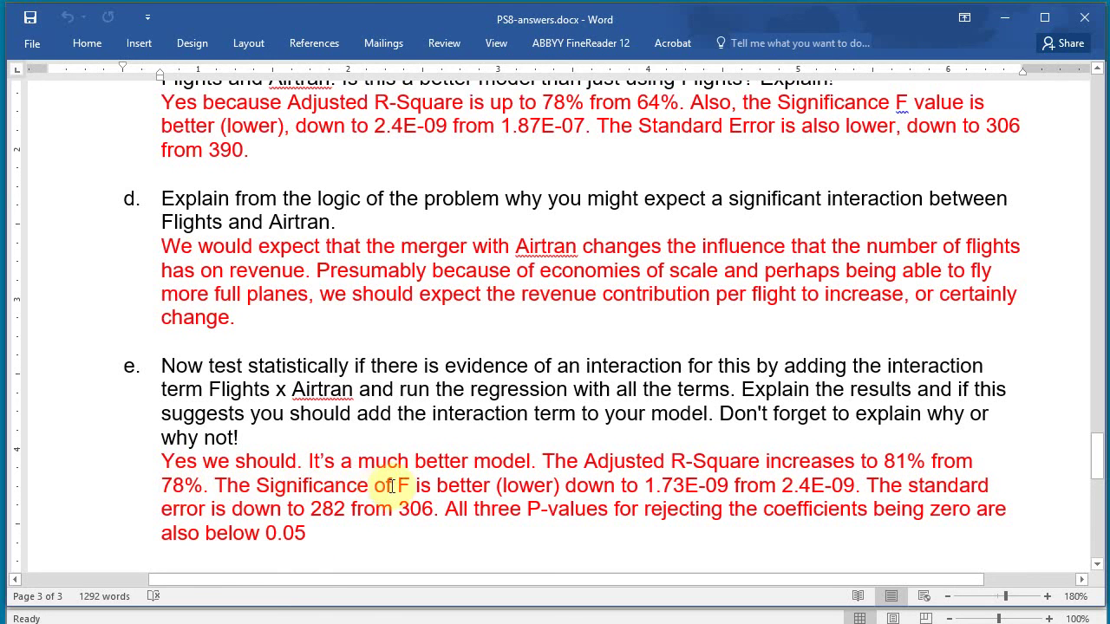
{"action": "left_click", "coordinate": [696, 489]}
{"action": "left_click", "coordinate": [831, 485]}
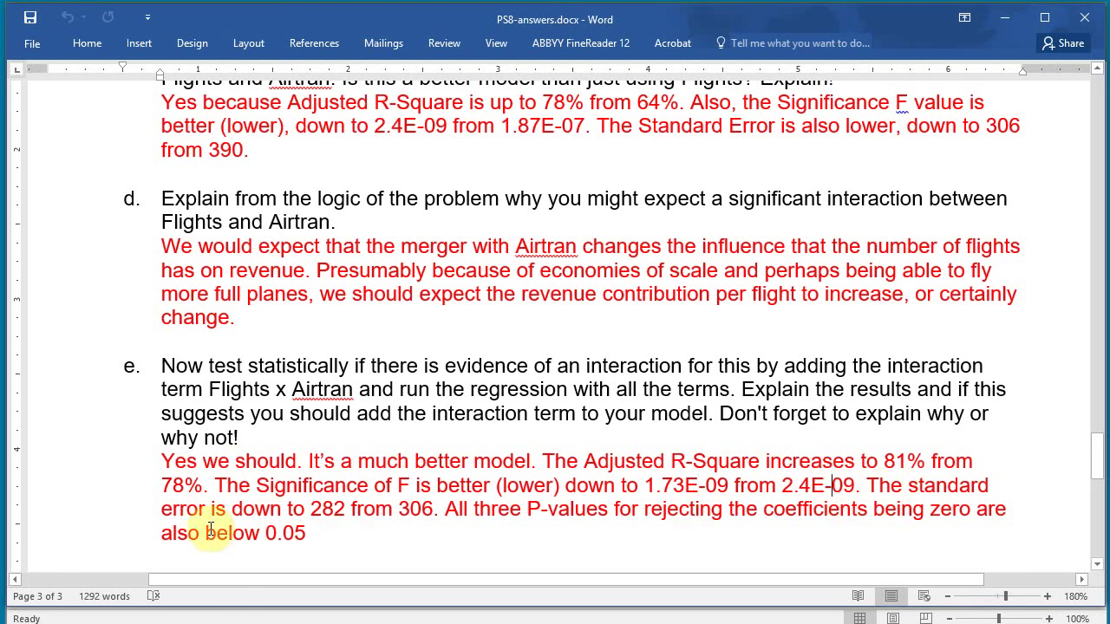
{"action": "left_click", "coordinate": [333, 507]}
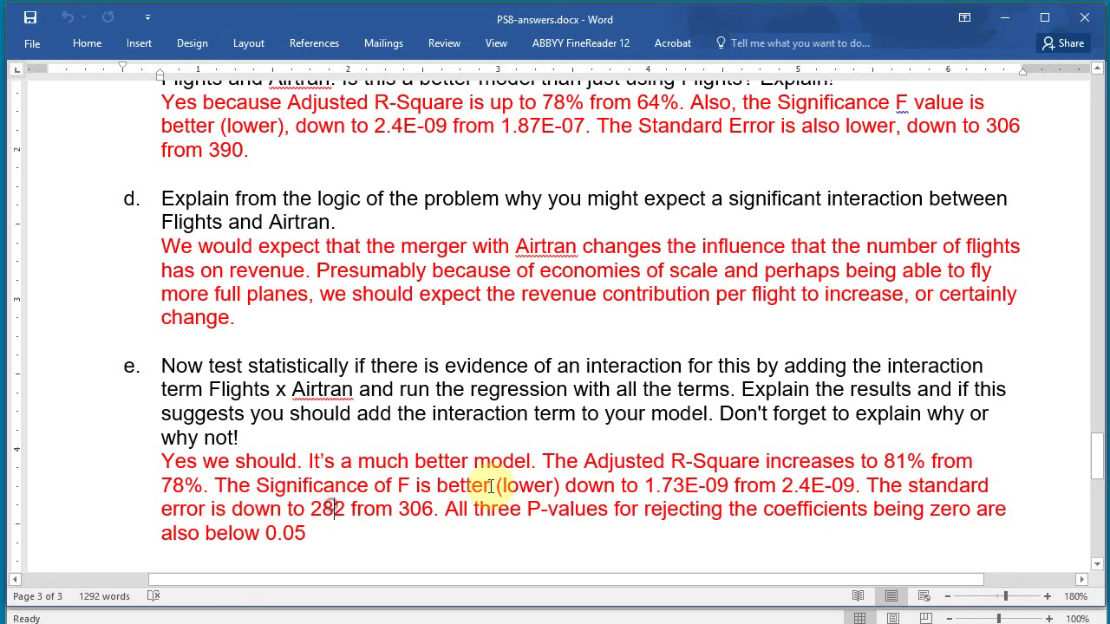
{"action": "left_click", "coordinate": [421, 506]}
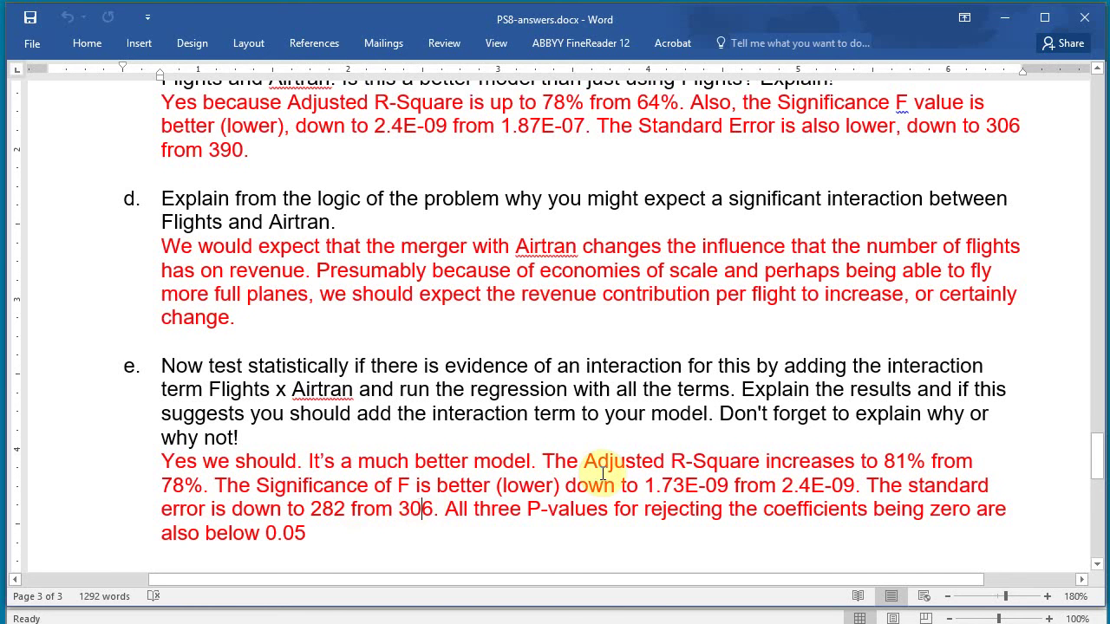
{"action": "scroll", "coordinate": [607, 470], "scroll_direction": "down", "scroll_amount": 1}
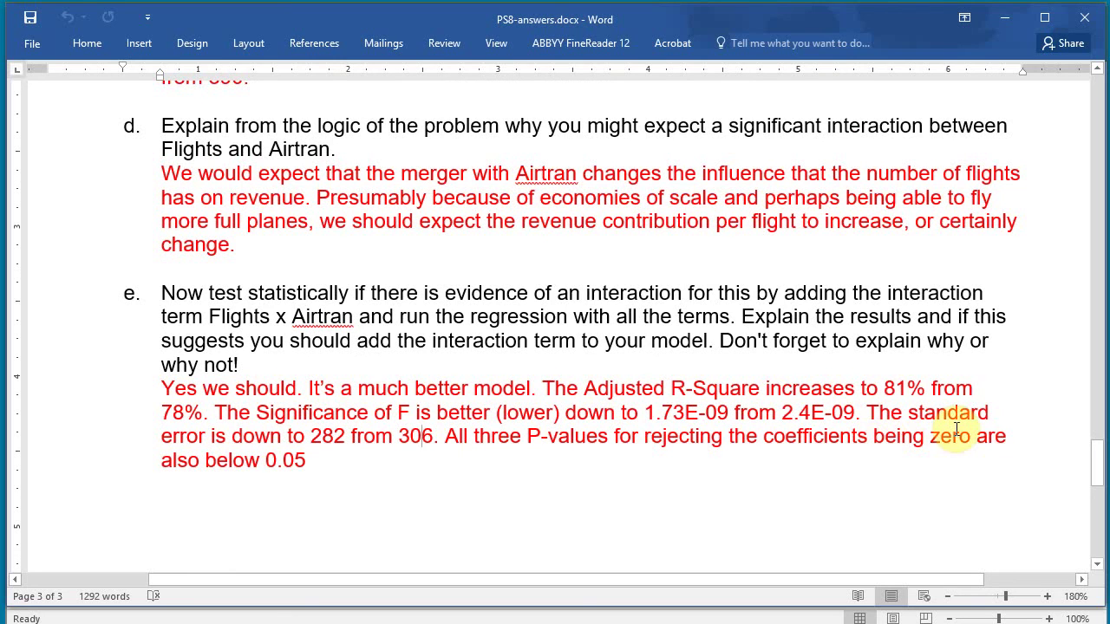
{"action": "scroll", "coordinate": [958, 425], "scroll_direction": "down", "scroll_amount": 1}
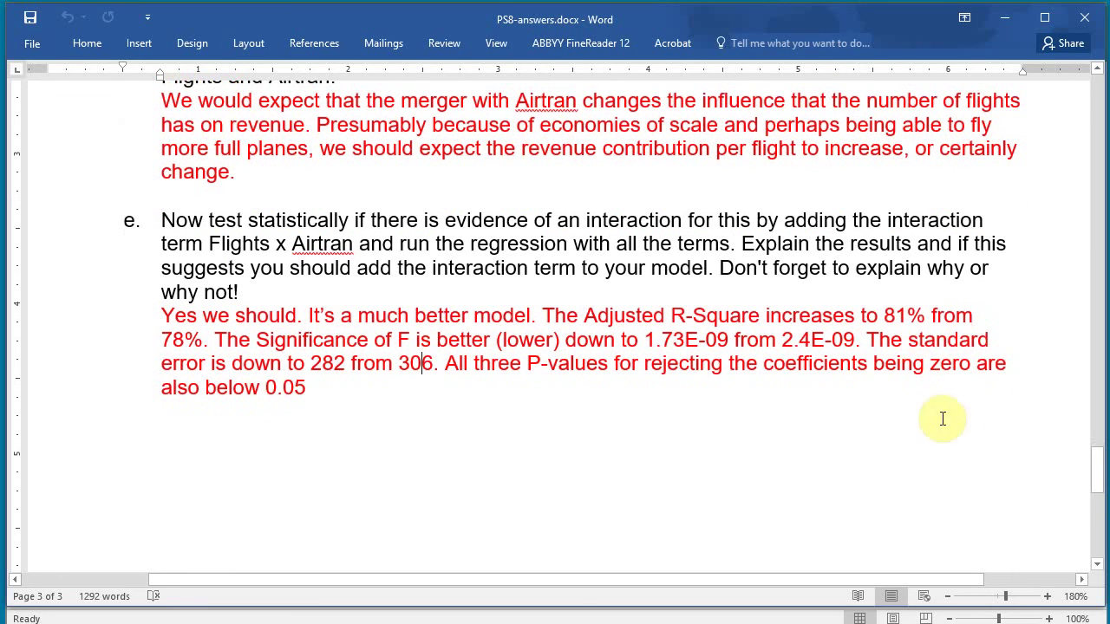
{"action": "left_click", "coordinate": [919, 362]}
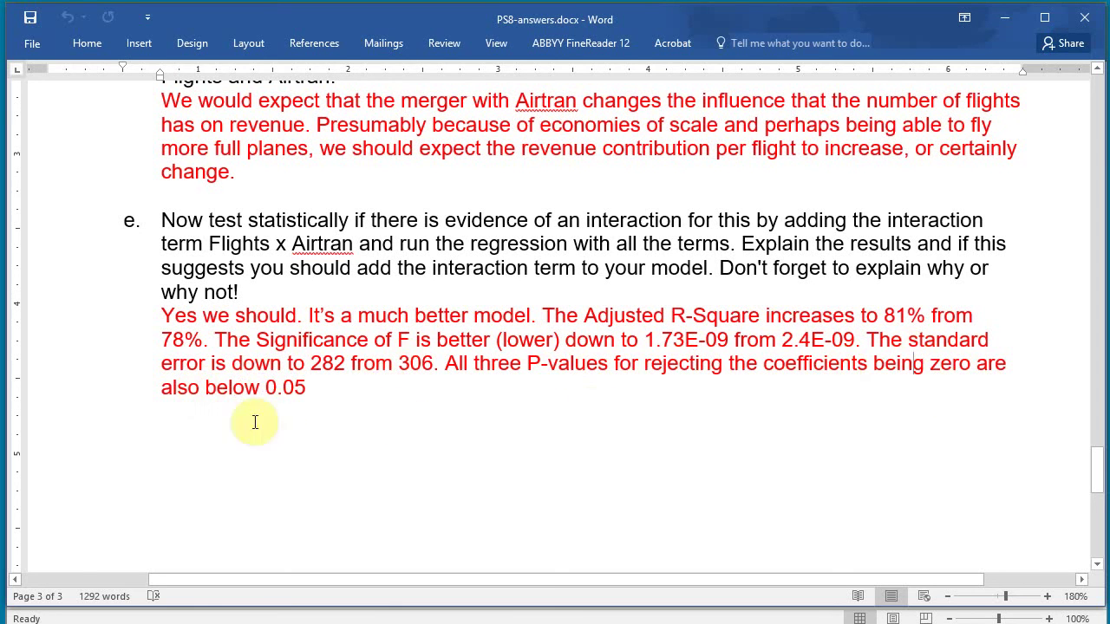
Check the end of the document for further questions and reread parts c to e on Airtran and the interaction.
{"action": "scroll", "coordinate": [349, 389], "scroll_direction": "down", "scroll_amount": 1}
{"action": "scroll", "coordinate": [350, 389], "scroll_direction": "down", "scroll_amount": 5}
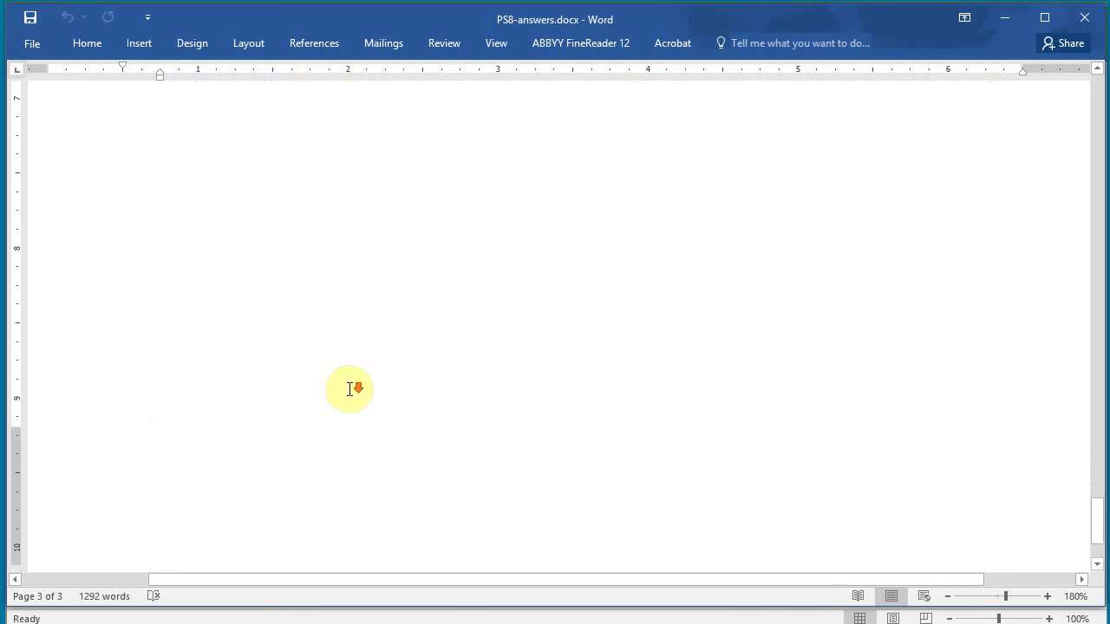
{"action": "scroll", "coordinate": [350, 389], "scroll_direction": "up", "scroll_amount": 4}
{"action": "scroll", "coordinate": [350, 389], "scroll_direction": "up", "scroll_amount": 4}
{"action": "scroll", "coordinate": [354, 387], "scroll_direction": "down", "scroll_amount": 2}
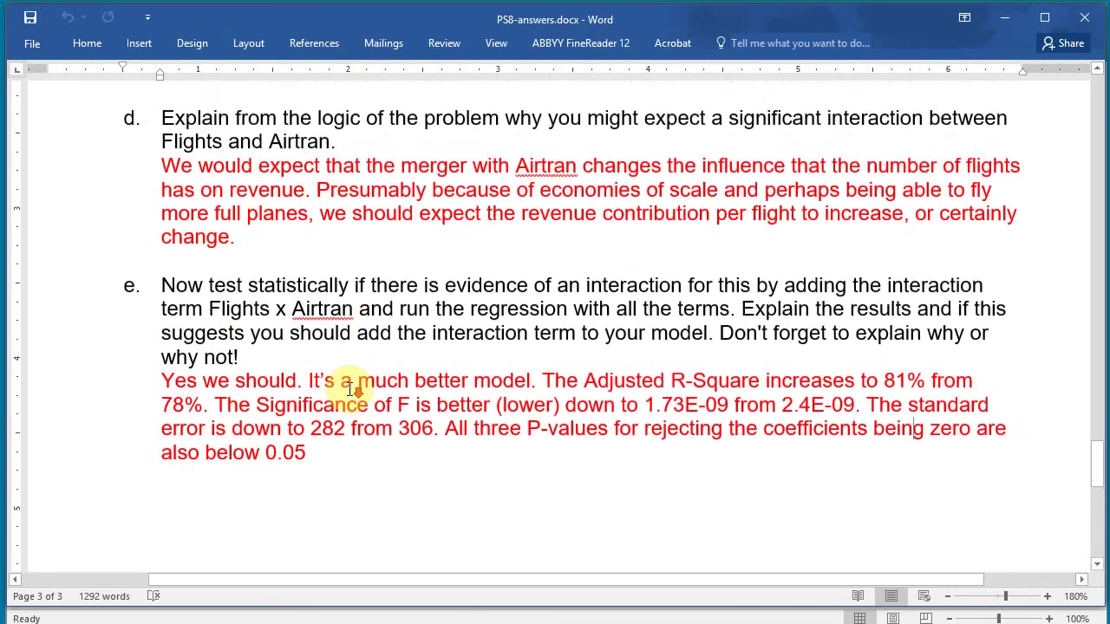
{"action": "scroll", "coordinate": [356, 390], "scroll_direction": "up", "scroll_amount": 1}
{"action": "scroll", "coordinate": [676, 459], "scroll_direction": "up", "scroll_amount": 1}
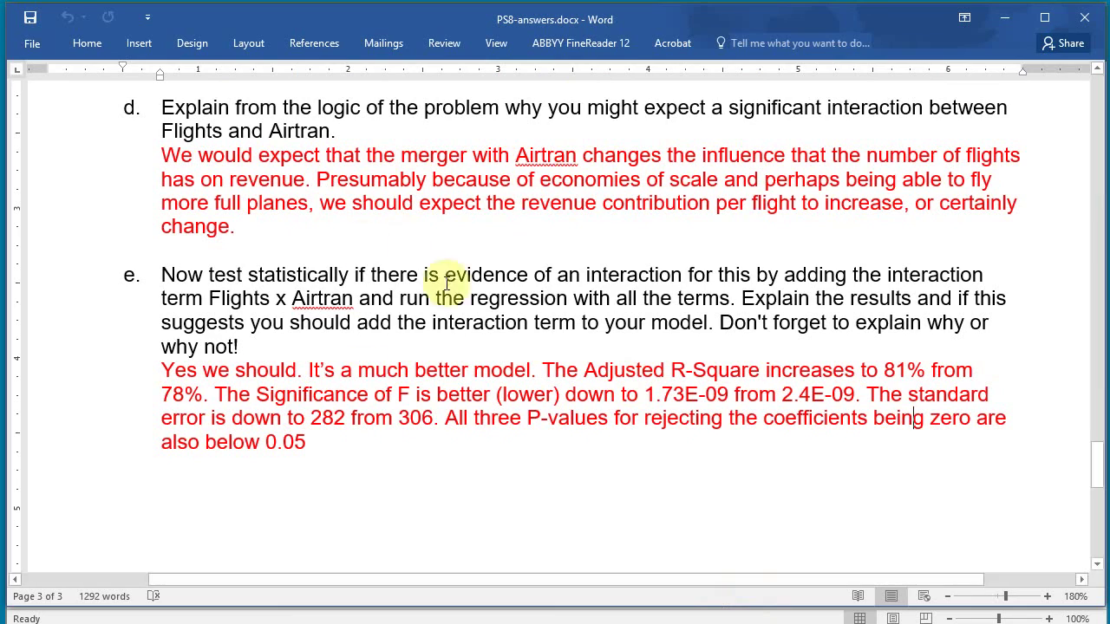
{"action": "scroll", "coordinate": [342, 200], "scroll_direction": "up", "scroll_amount": 3}
{"action": "scroll", "coordinate": [390, 242], "scroll_direction": "up", "scroll_amount": 5}
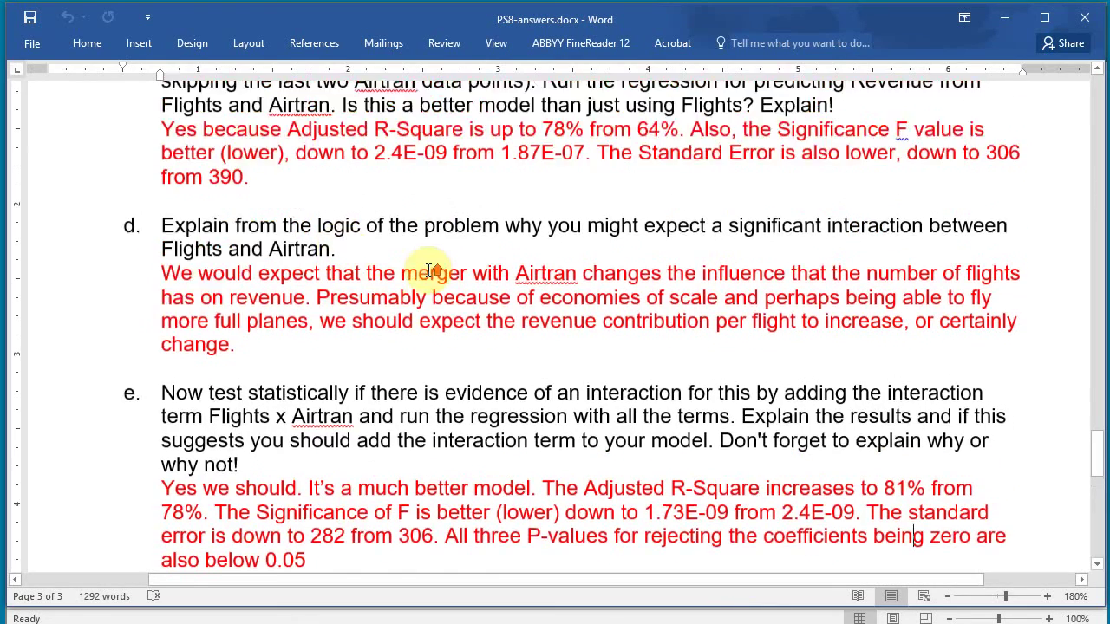
{"action": "scroll", "coordinate": [426, 260], "scroll_direction": "down", "scroll_amount": 5}
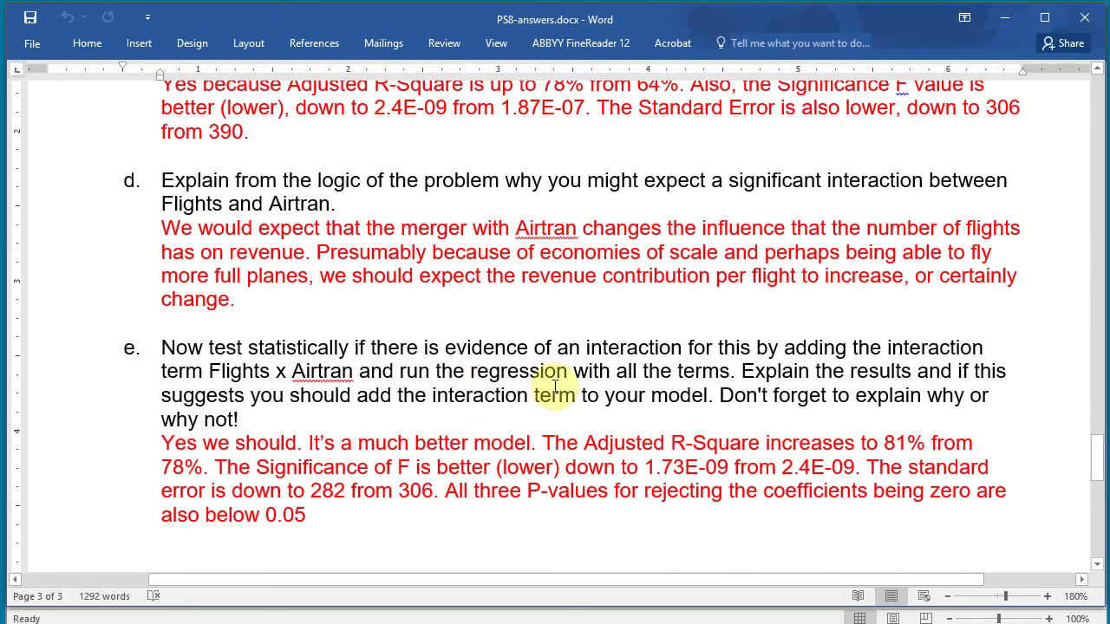
{"action": "scroll", "coordinate": [416, 313], "scroll_direction": "up", "scroll_amount": 3}
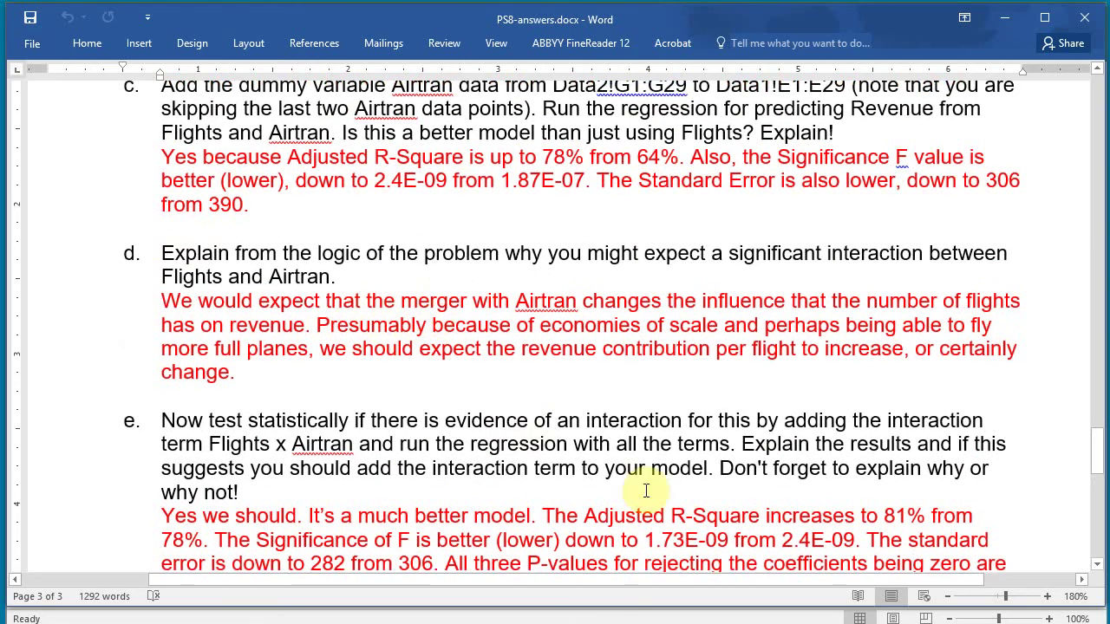
Switch to the SWA_PS8 workbook in Excel and show the first rows of the Data1 sheet.
{"action": "key", "text": "alt+Tab"}
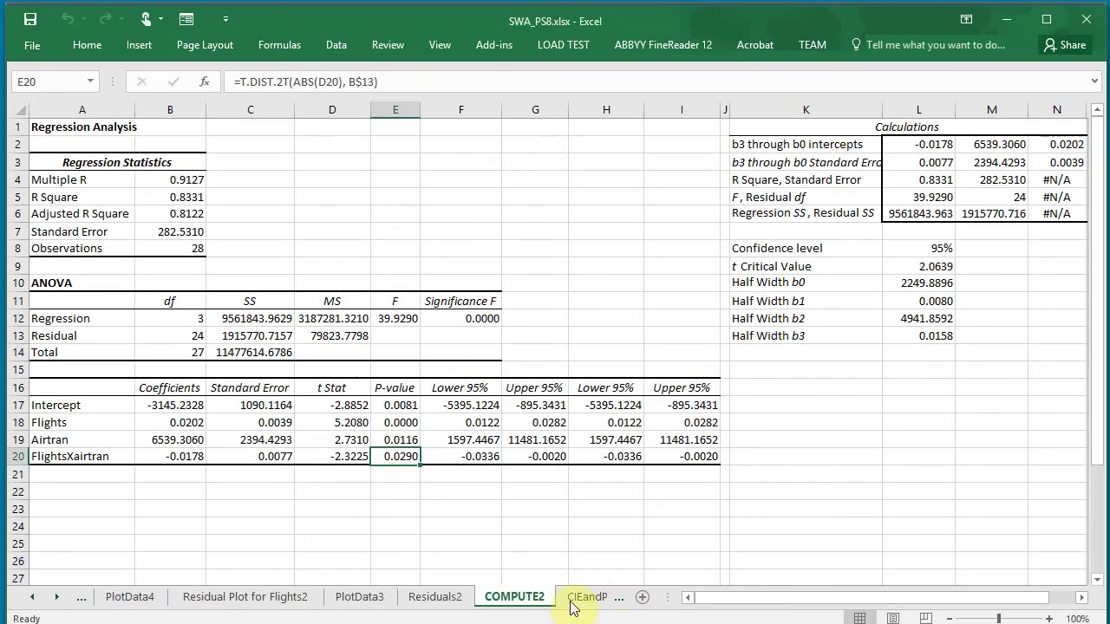
{"action": "left_click", "coordinate": [53, 599]}
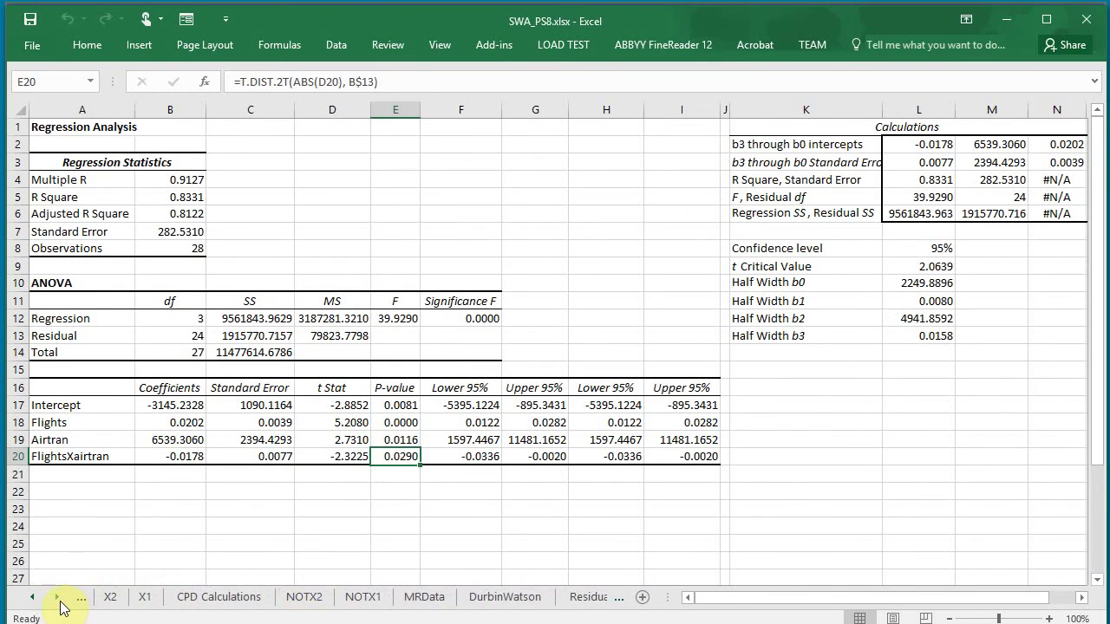
{"action": "left_click", "coordinate": [58, 599]}
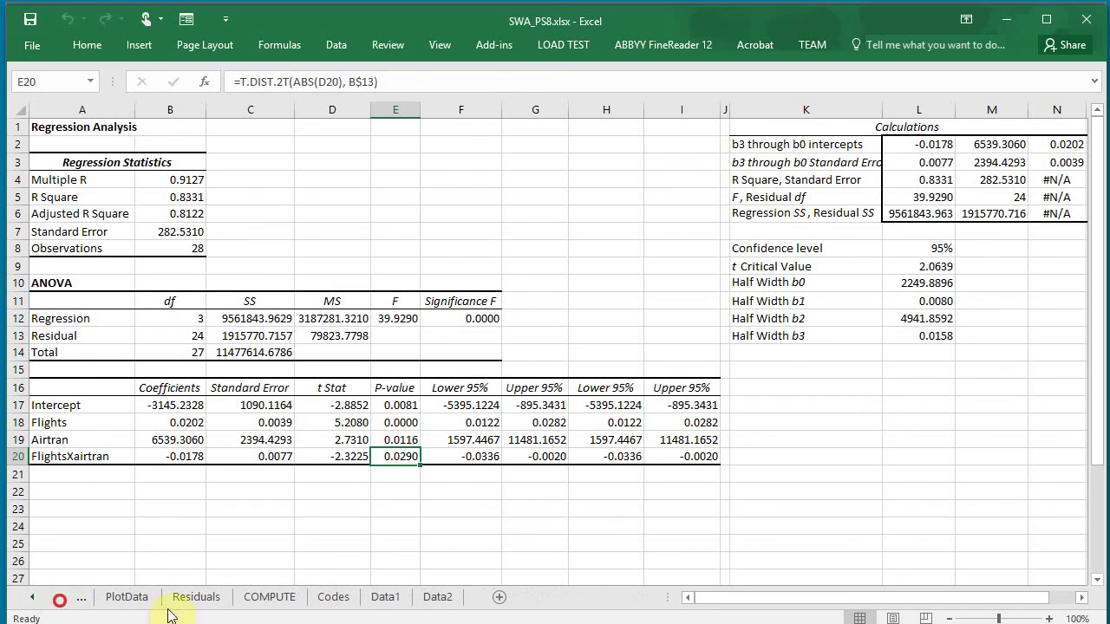
{"action": "left_click", "coordinate": [381, 598]}
{"action": "left_click", "coordinate": [399, 268]}
{"action": "scroll", "coordinate": [400, 267], "scroll_direction": "up", "scroll_amount": 2}
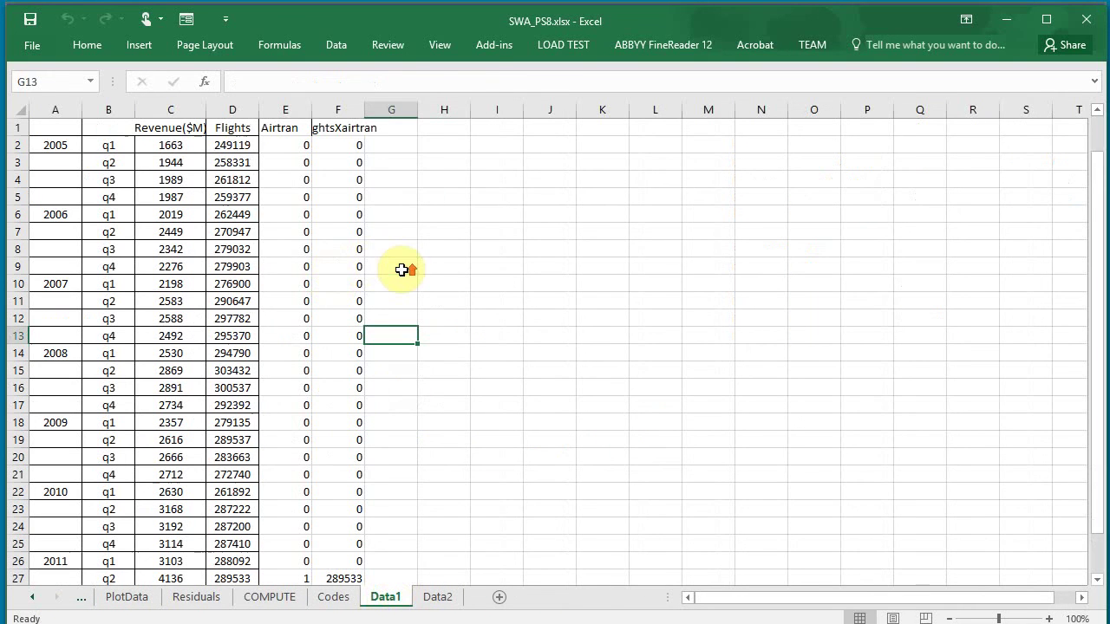
Compare the FlightsXairtran column with the Airtran and Flights columns on Data1, including the 2011 q2 row.
{"action": "left_click", "coordinate": [331, 128]}
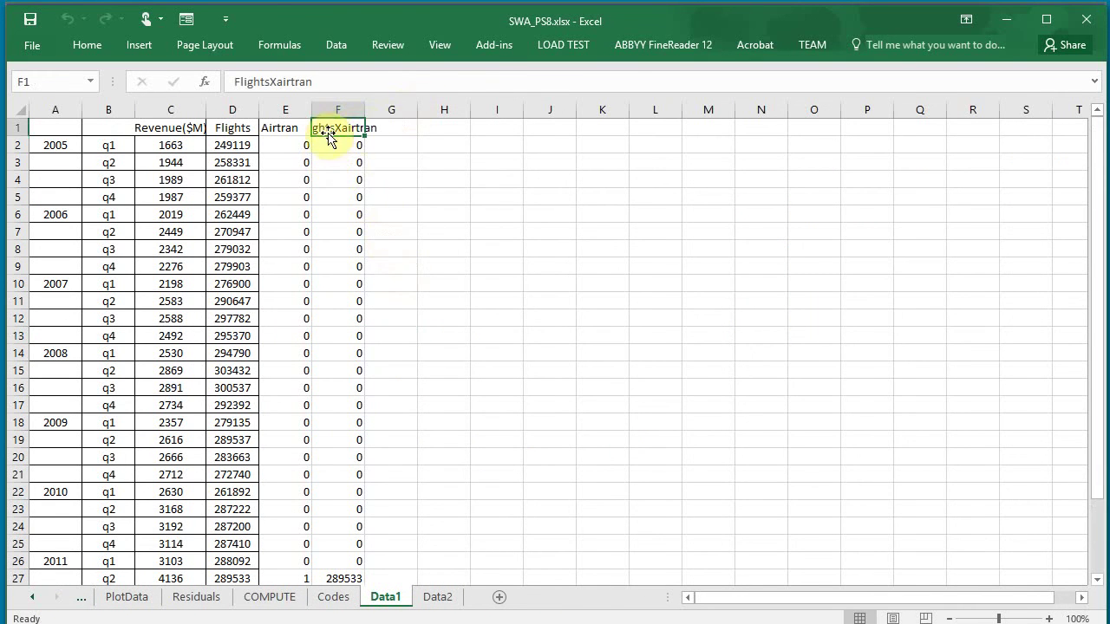
{"action": "left_click", "coordinate": [269, 128]}
{"action": "scroll", "coordinate": [300, 230], "scroll_direction": "down", "scroll_amount": 5}
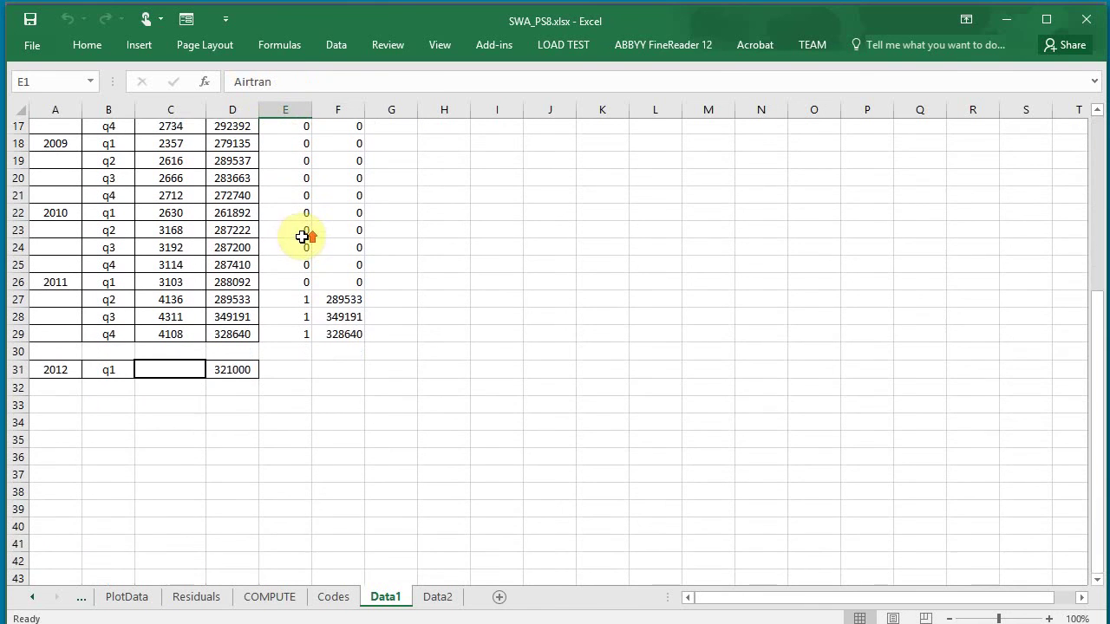
{"action": "scroll", "coordinate": [330, 312], "scroll_direction": "up", "scroll_amount": 1}
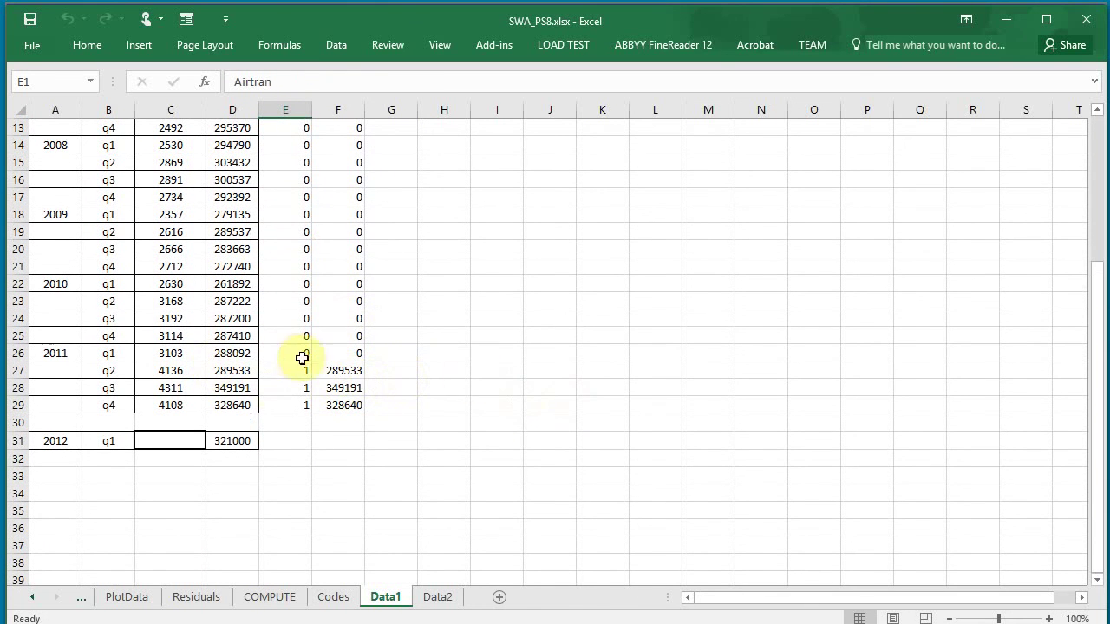
{"action": "left_click", "coordinate": [349, 368]}
{"action": "left_click", "coordinate": [253, 370]}
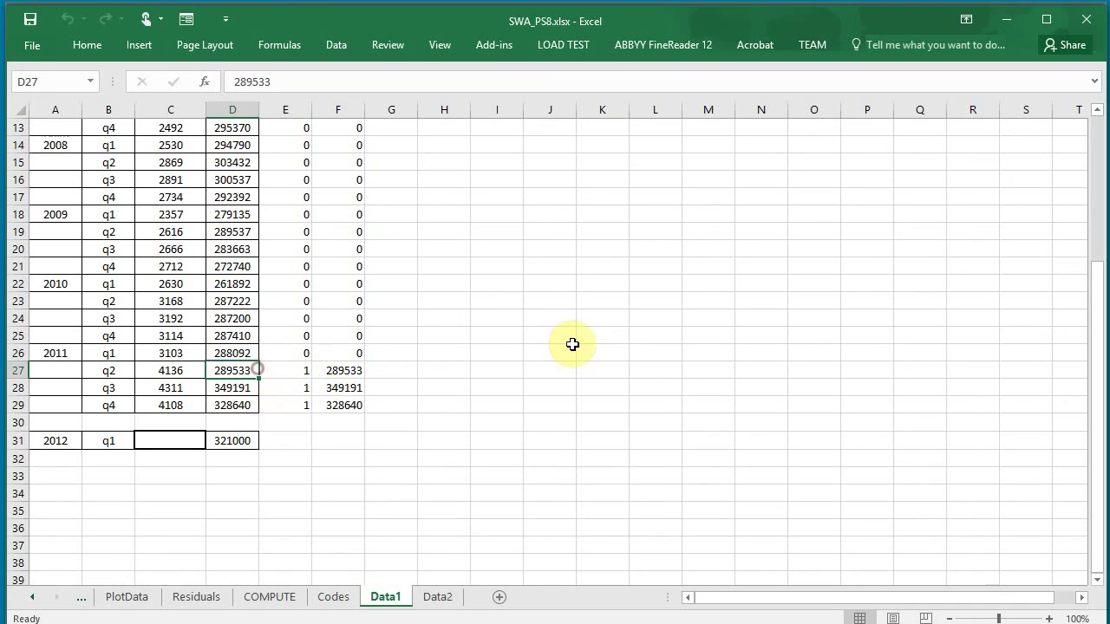
{"action": "scroll", "coordinate": [572, 343], "scroll_direction": "up", "scroll_amount": 4}
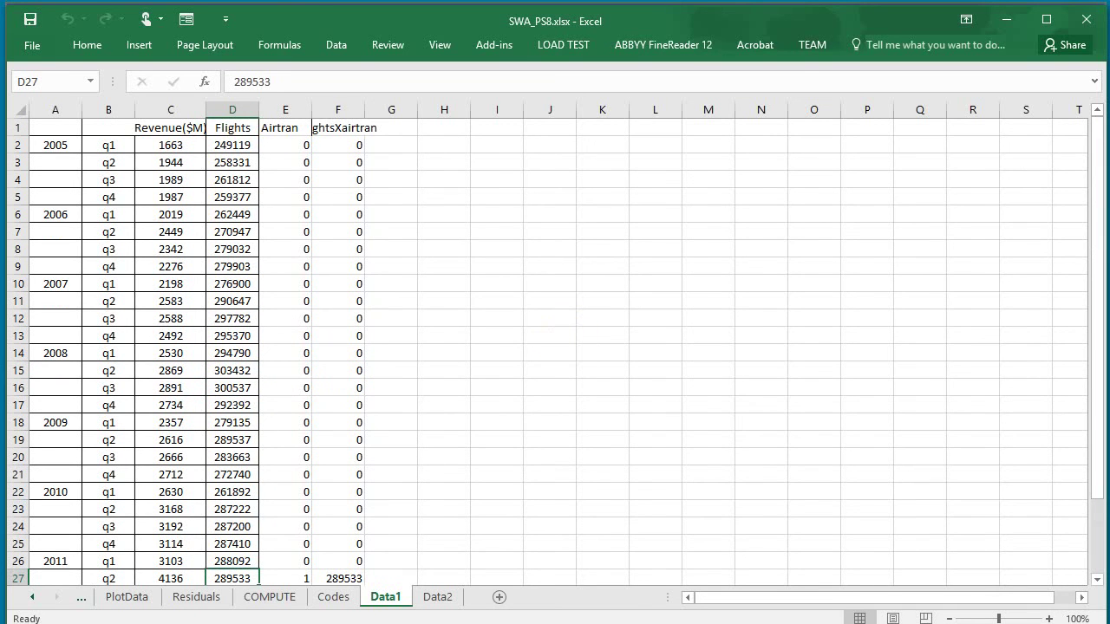
Return to PS8-answers in Word and go back to the earlier answers on dropping terms and checking regression assumptions.
{"action": "key", "text": "alt+Tab"}
{"action": "scroll", "coordinate": [622, 347], "scroll_direction": "up", "scroll_amount": 5}
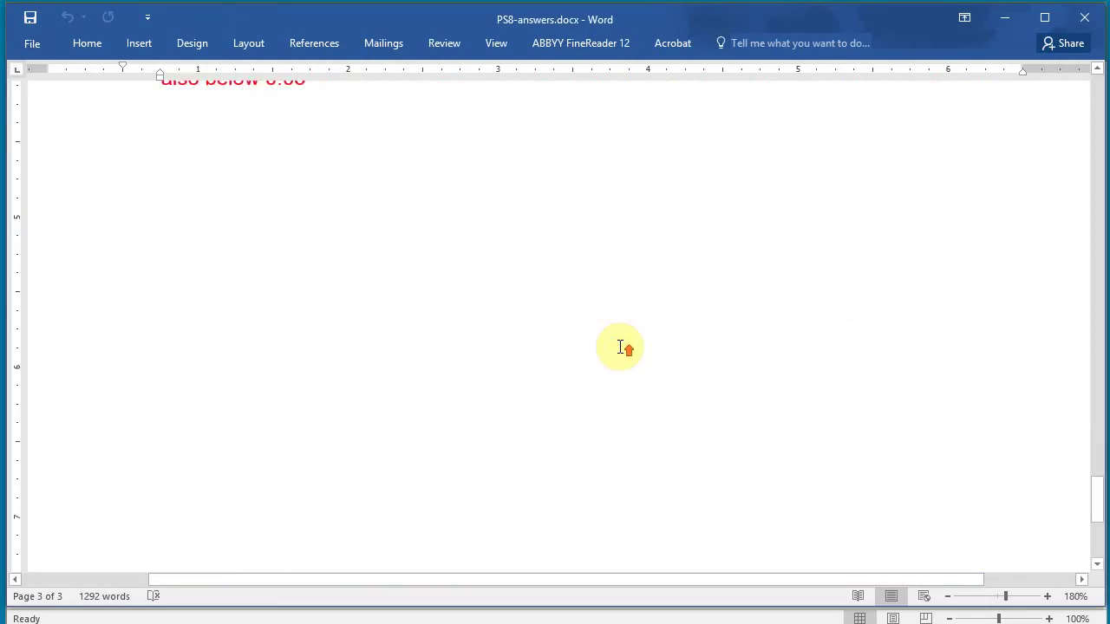
{"action": "scroll", "coordinate": [622, 347], "scroll_direction": "up", "scroll_amount": 20}
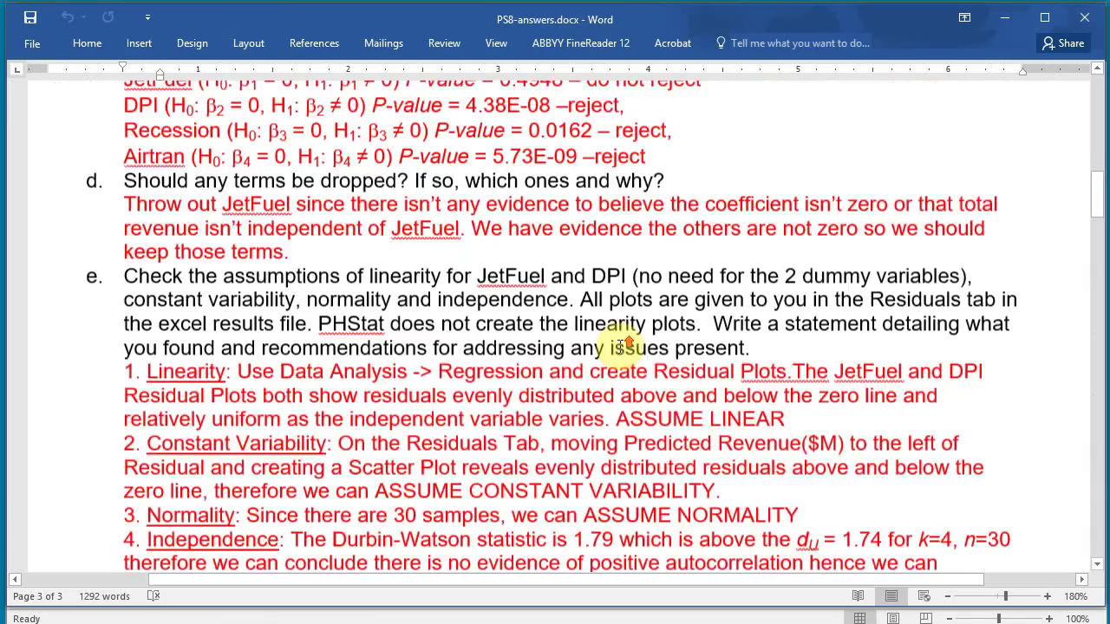